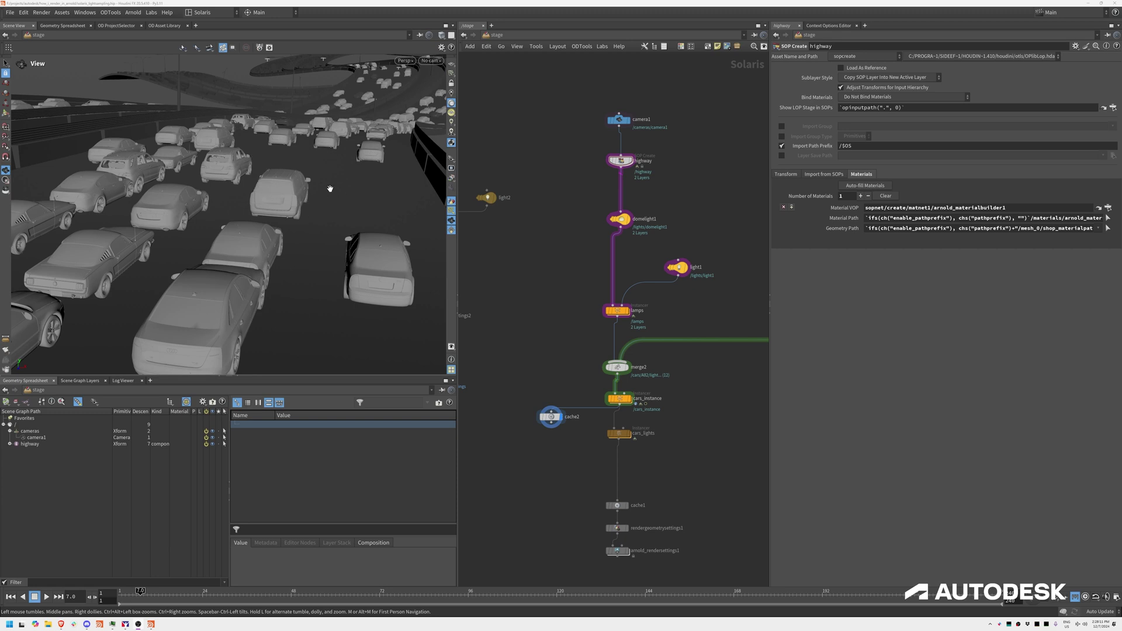
Scrub the timeline slightly and view the car-filled highway from above.
left_click_drag(374, 204, 291, 196)
left_click_drag(142, 596, 152, 596)
scroll(118, 260, "down", 8)
left_click_drag(226, 251, 233, 267)
middle_click_drag(542, 158, 503, 166)
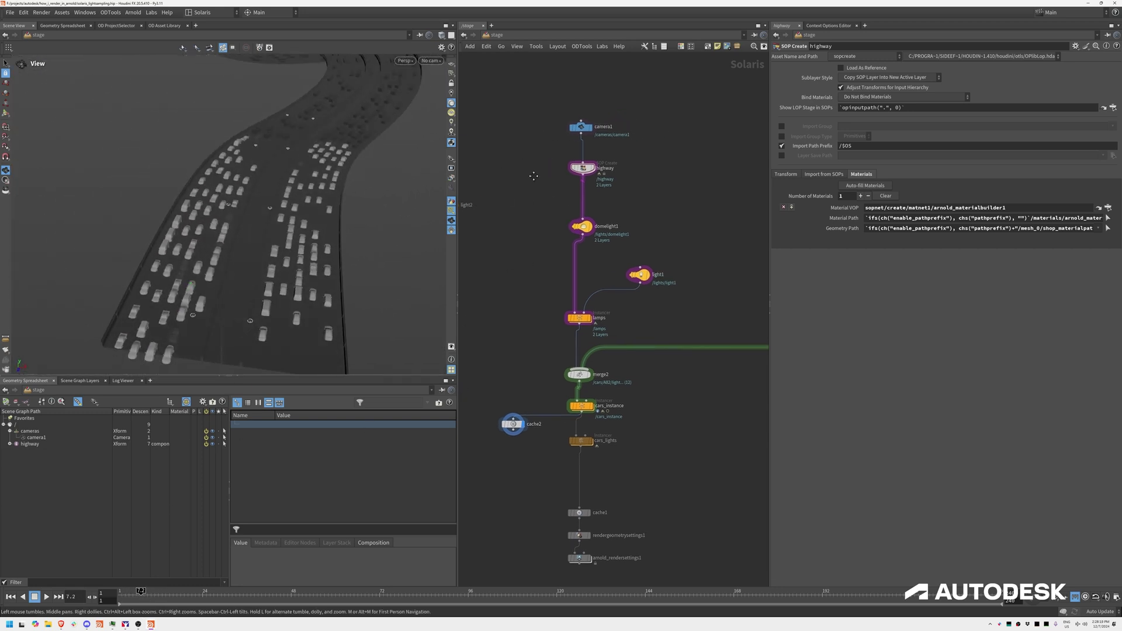
Open the highway node's internal create geometry network.
middle_click_drag(596, 185, 533, 201)
right_click_drag(533, 201, 591, 207)
double_click(510, 174)
mouse_move(582, 147)
middle_mouse_down()
mouse_move(536, 289)
mouse_move(598, 142)
middle_mouse_up()
scroll(535, 289, "down", 2)
middle_click_drag(712, 210, 604, 252)
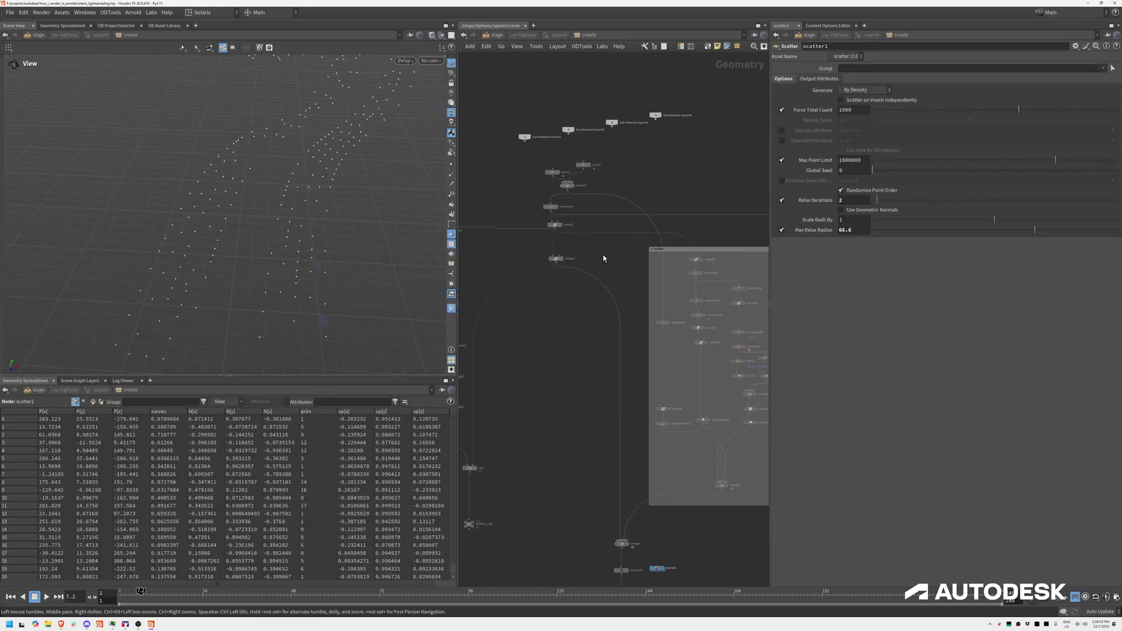
Display the resample1 node's base curves and frame them in the viewport.
scroll(605, 252, "up", 1)
left_click(536, 194)
key("f")
left_click_drag(214, 249, 258, 275)
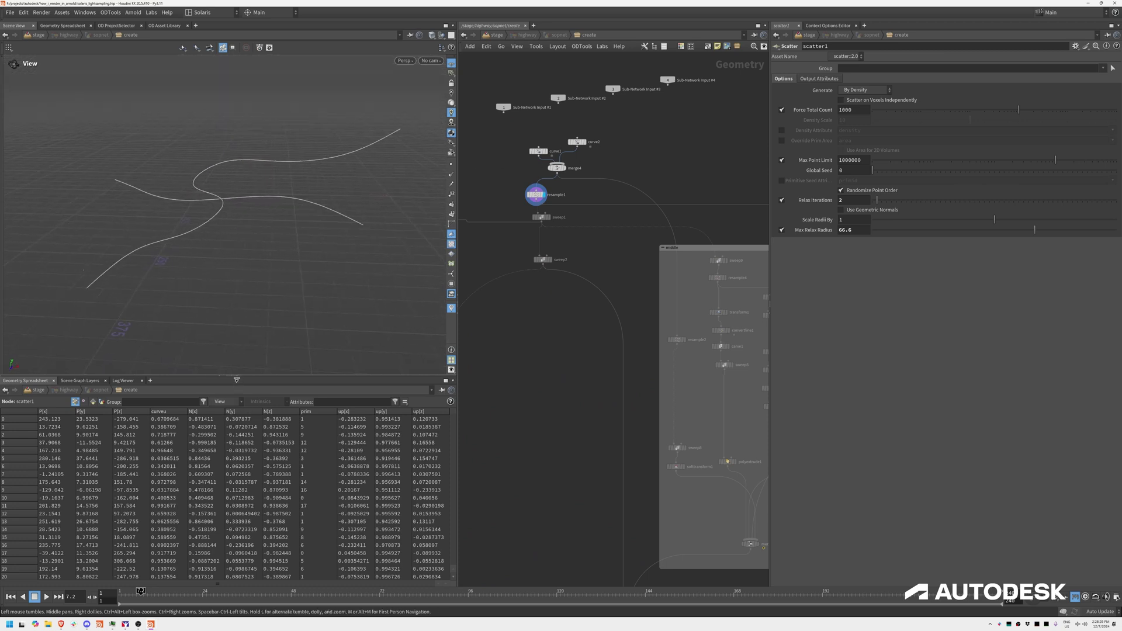
Collapse the geometry spreadsheet pane and display the parallel curves of sweep1.
left_click(237, 380)
middle_click_drag(544, 224, 549, 187)
left_click(557, 186)
left_click_drag(203, 286, 248, 290)
Display the centre curves of resample2, followed by the road surfaces of sweep2.
middle_click_drag(566, 279, 738, 206)
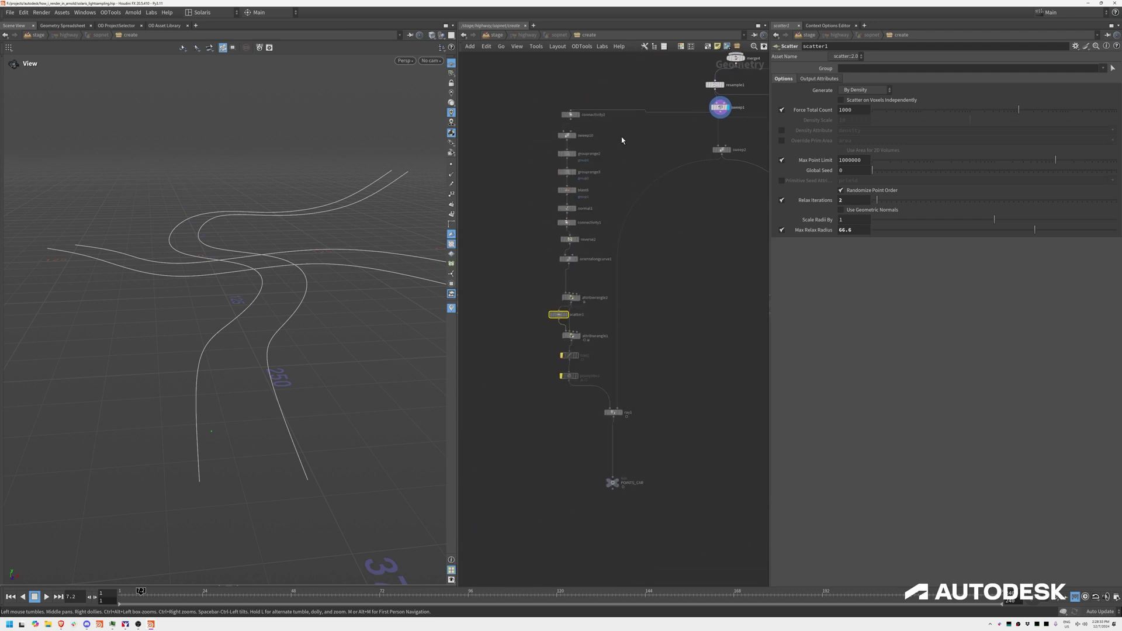
left_click(578, 115)
middle_click_drag(737, 251, 484, 210)
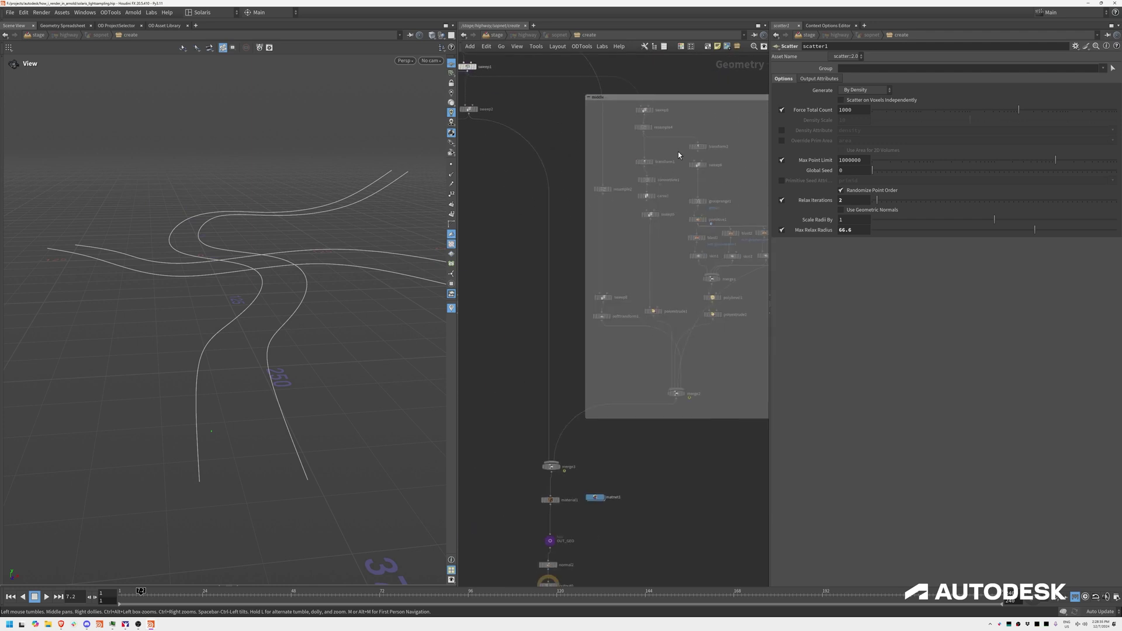
left_click(619, 186)
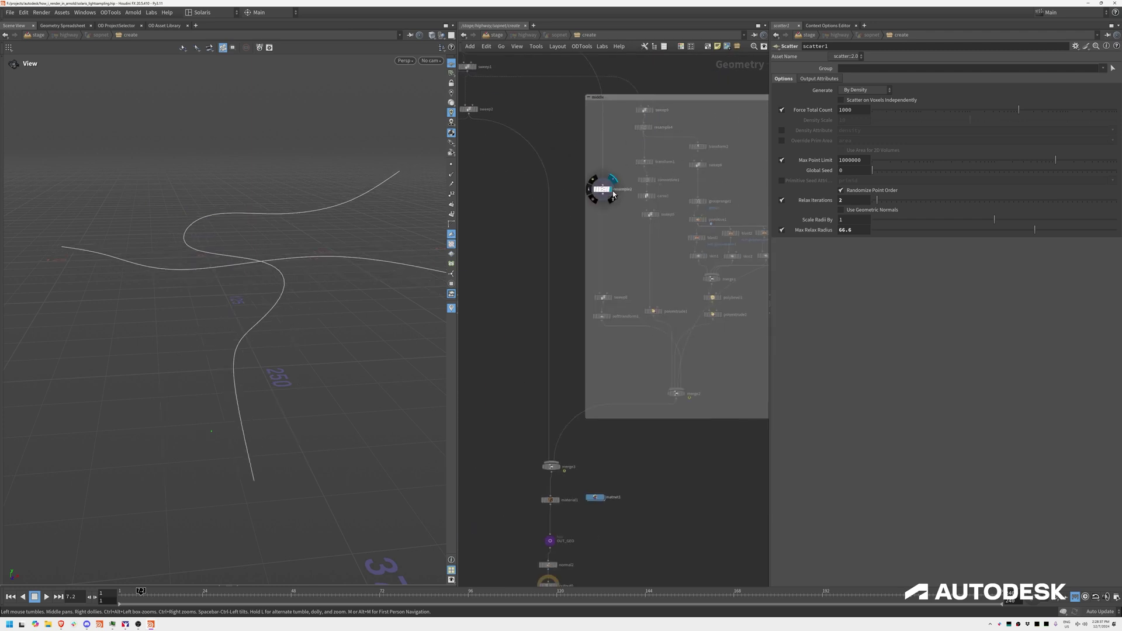
middle_click_drag(555, 257, 621, 202)
left_click(585, 94)
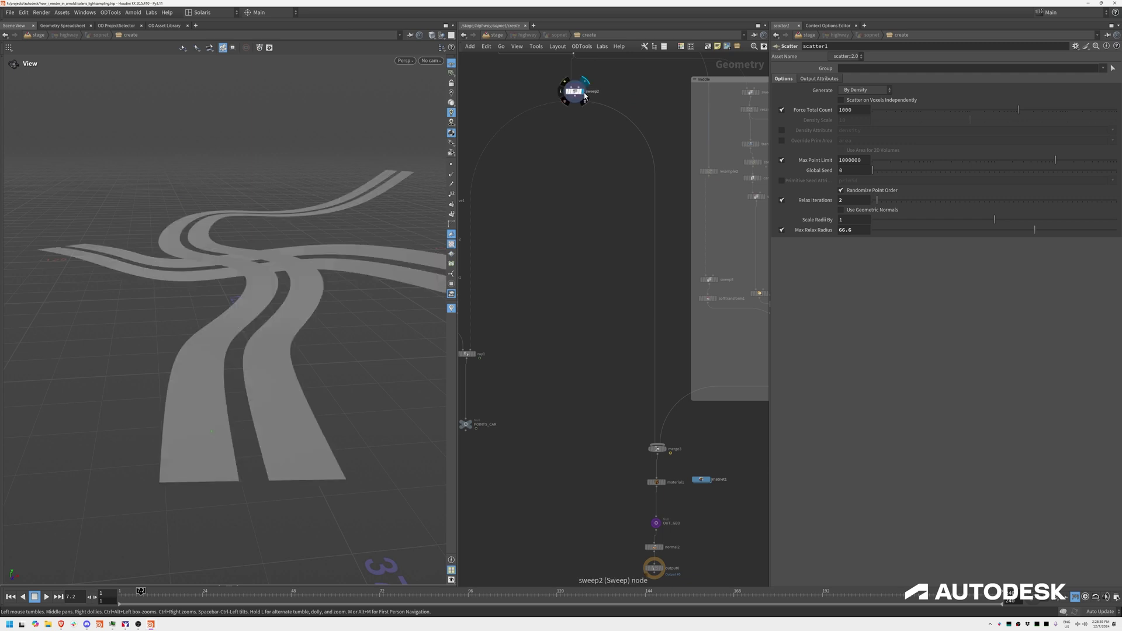
left_click_drag(298, 315, 251, 319)
Display the barrier geometry of polyextrude1 up close and hide the reference grid.
middle_click_drag(653, 352, 590, 232)
middle_click_drag(700, 106, 559, 182)
scroll(557, 325, "up", 3)
left_click(588, 309)
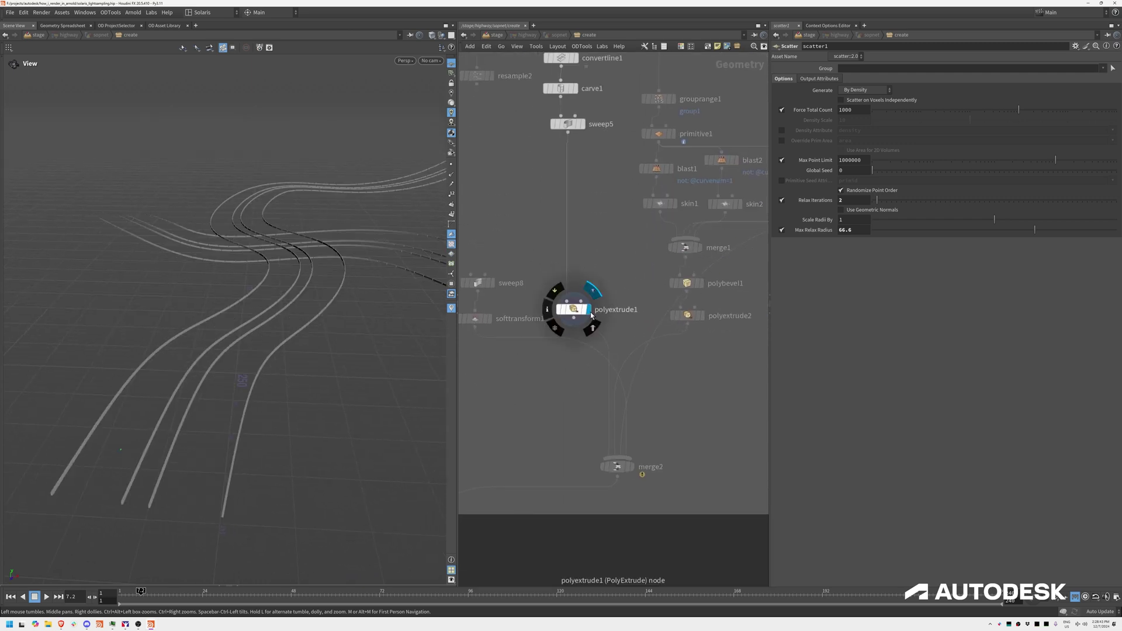
mouse_move(173, 461)
left_mouse_down()
mouse_move(286, 429)
mouse_move(375, 254)
left_mouse_up()
left_click(451, 63)
right_click_drag(420, 182, 522, 224)
Display the transform3 node's street lamp curve and frame it in the viewport.
middle_click_drag(672, 272, 501, 289)
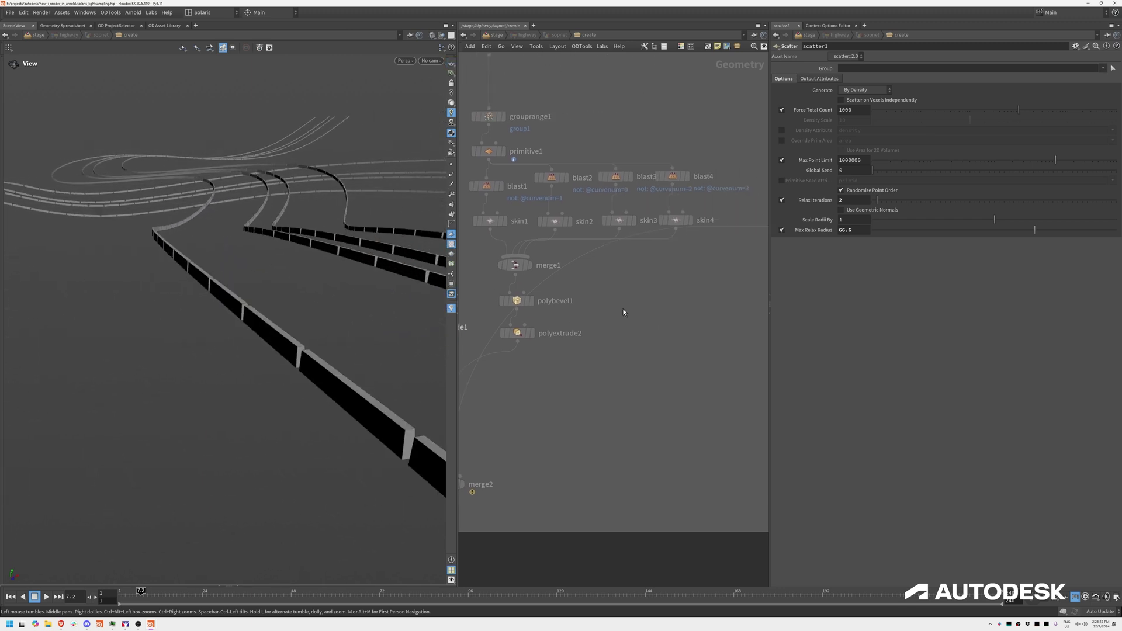
middle_click_drag(725, 234, 494, 323)
middle_click_drag(691, 171, 587, 279)
left_click(538, 256)
key("f")
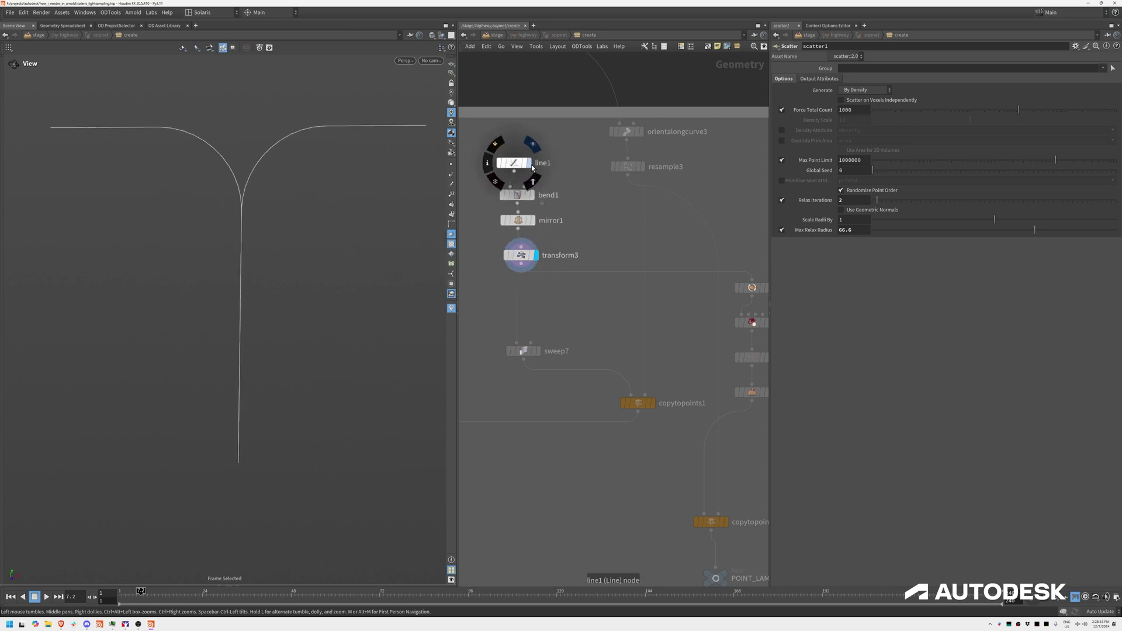
Step through the street lamp construction by displaying line1, bend1, mirror1, transform3 and sweep7 in order.
left_click(530, 162)
left_click(533, 195)
left_click_drag(342, 257, 359, 267)
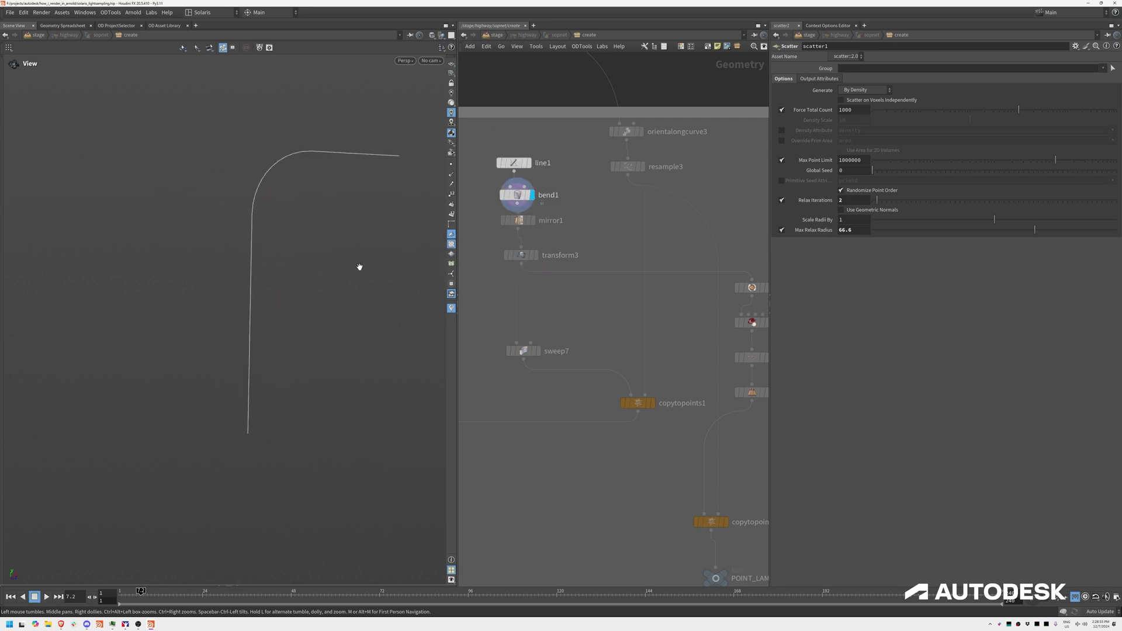
left_click(533, 221)
left_click(536, 255)
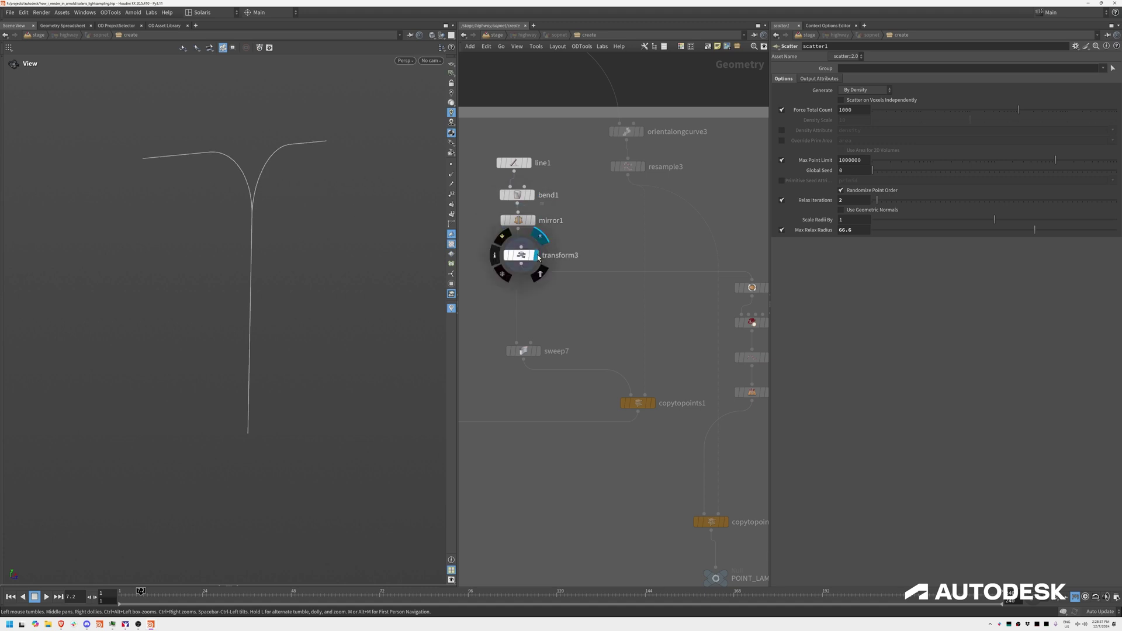
left_click(537, 351)
left_click_drag(388, 309, 272, 276)
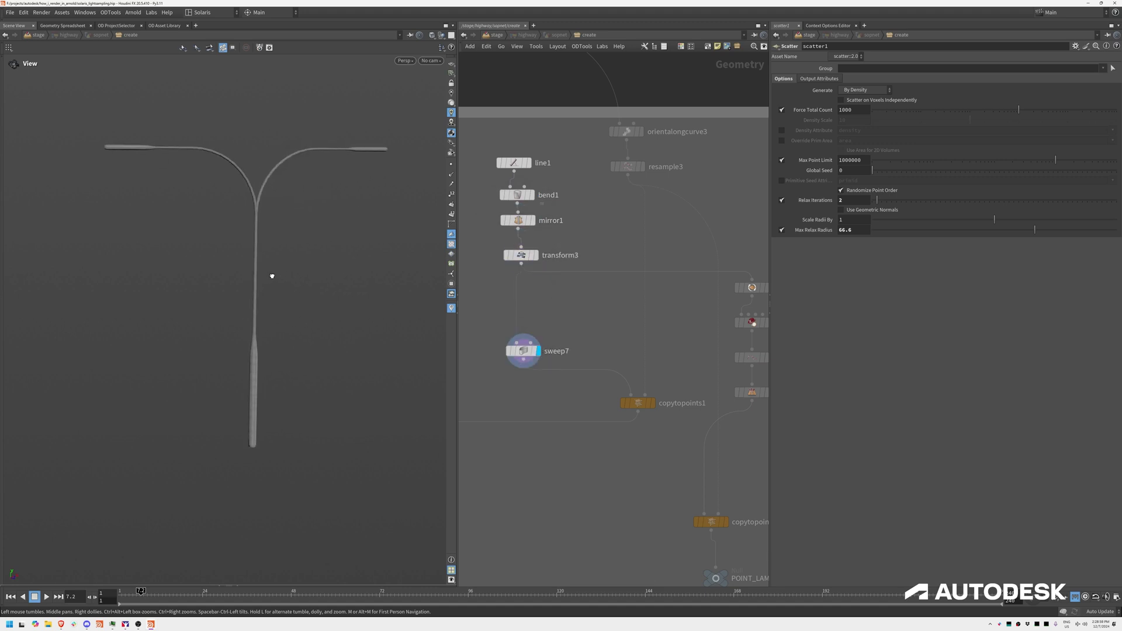
Display the lamps distributed by copytopoints1, followed by the POINT_LAMPS output.
middle_click_drag(675, 452, 528, 320)
left_click(505, 273)
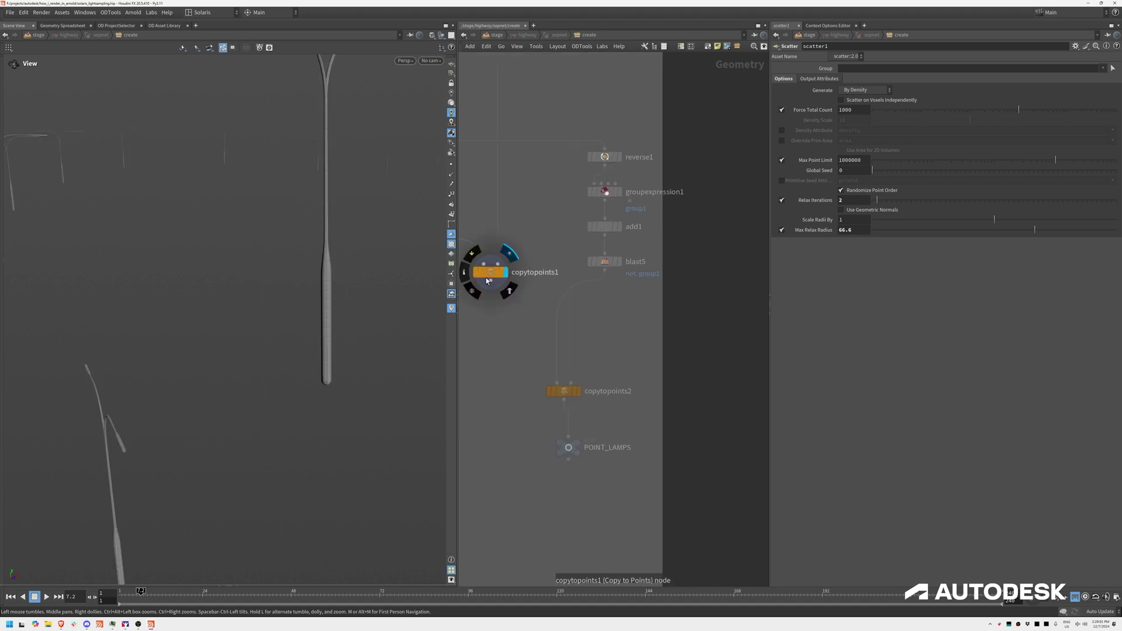
key("space+f")
left_click_drag(425, 386, 397, 310)
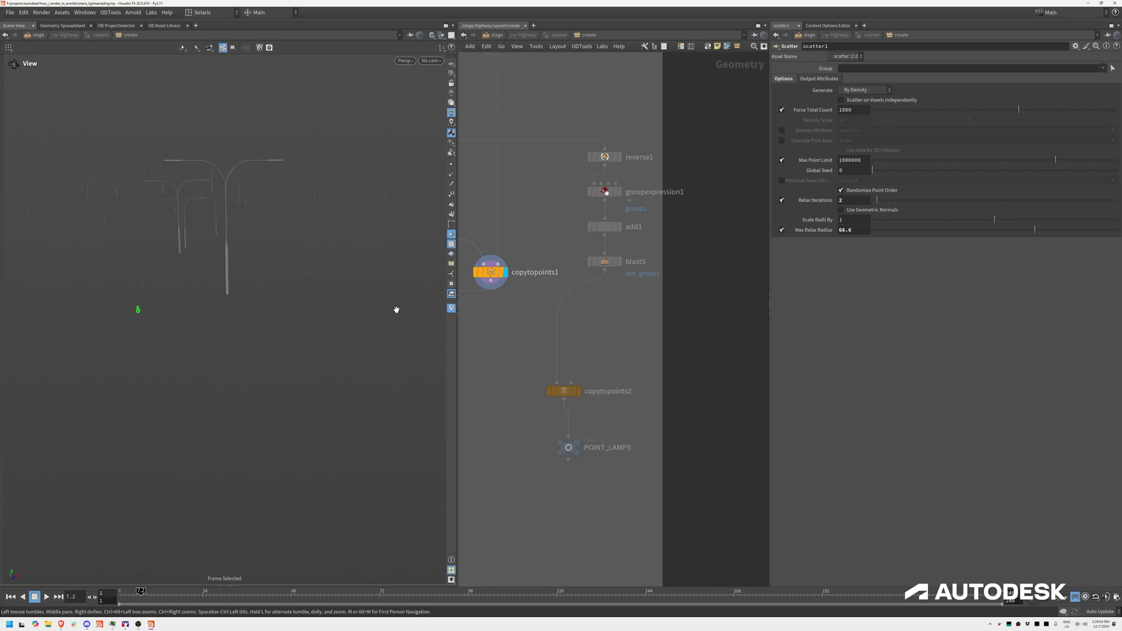
left_click(579, 447)
Examine how the lamp end points are isolated by displaying groupexpression1, add1 and blast5.
middle_click_drag(552, 218, 499, 296)
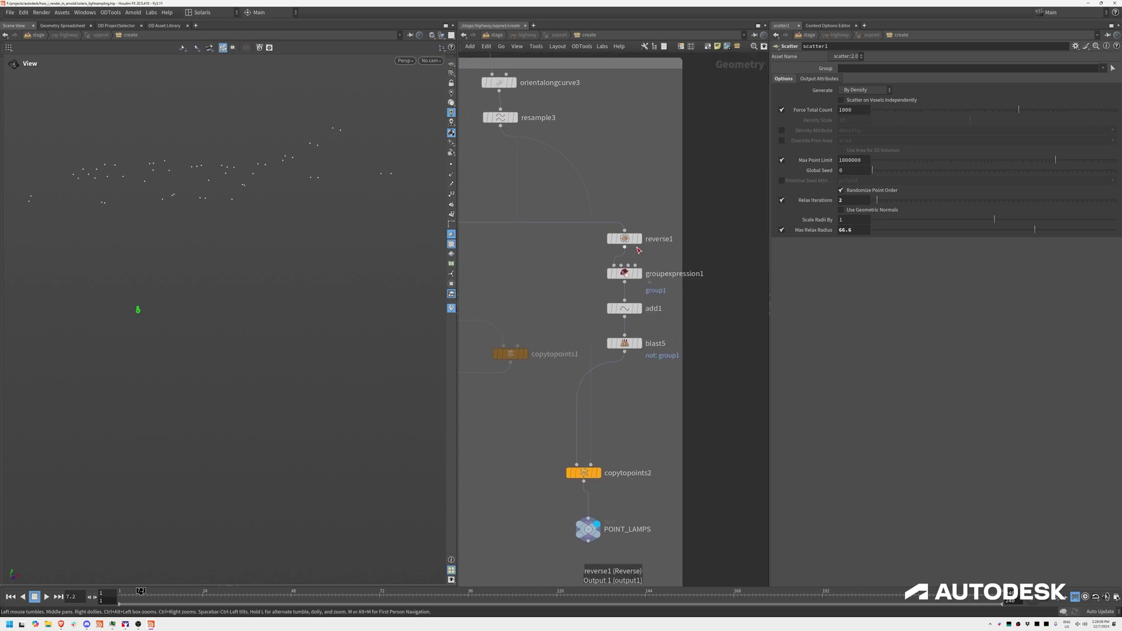
left_click(639, 273)
key("f")
left_click_drag(279, 265, 207, 340)
left_click(640, 308)
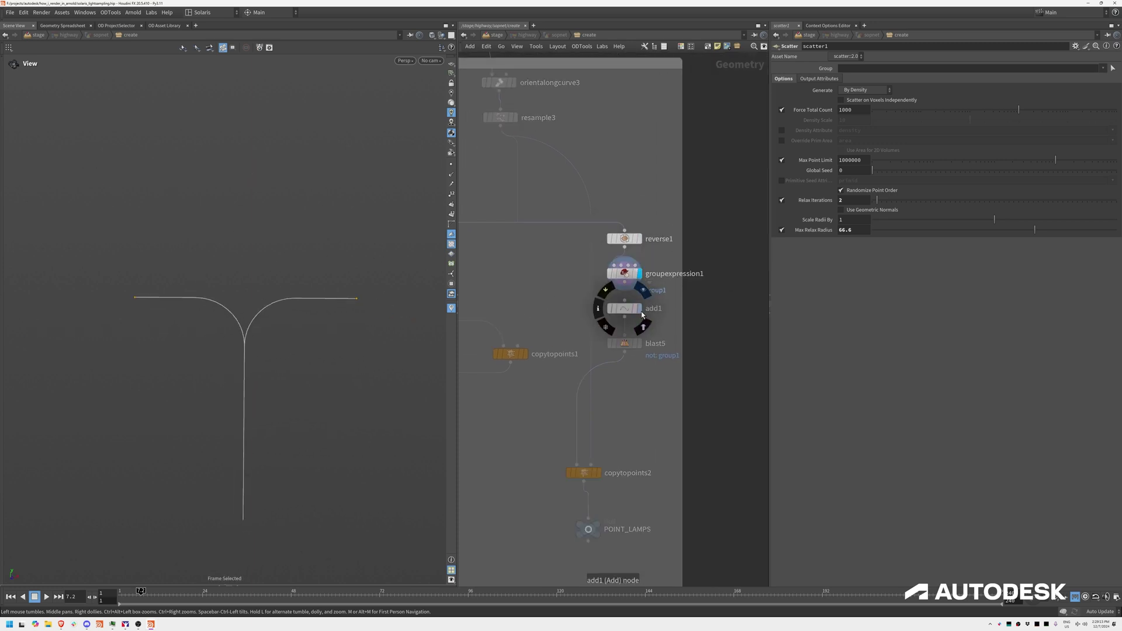
left_click(640, 343)
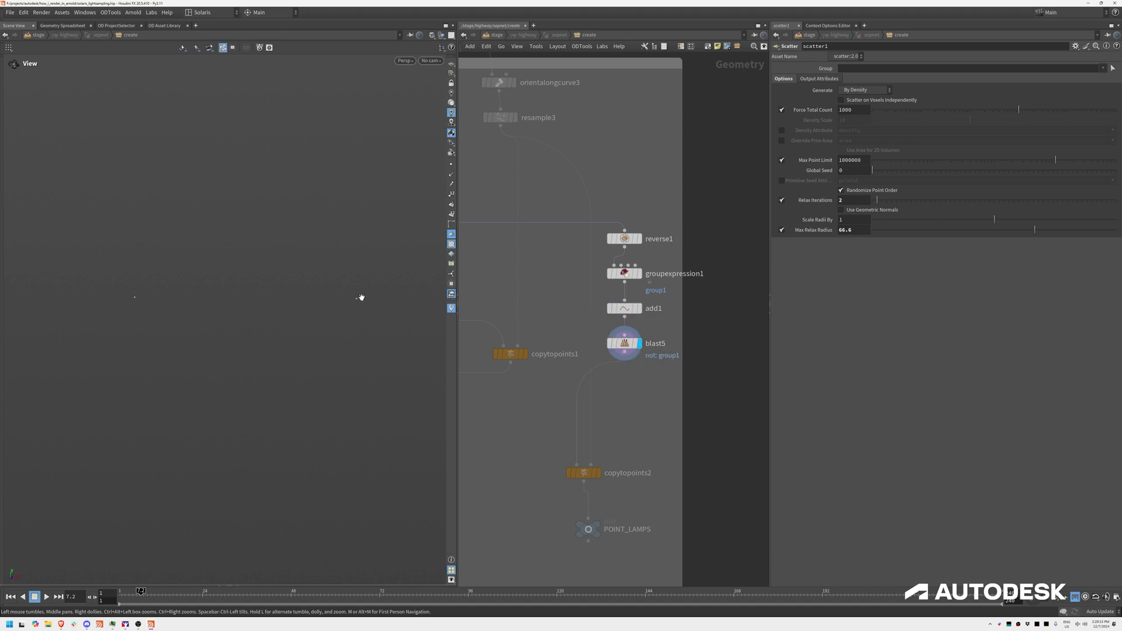
Compare the outputs of copytopoints2, blast5 and POINT_LAMPS in the viewport.
middle_click_drag(607, 501, 629, 350)
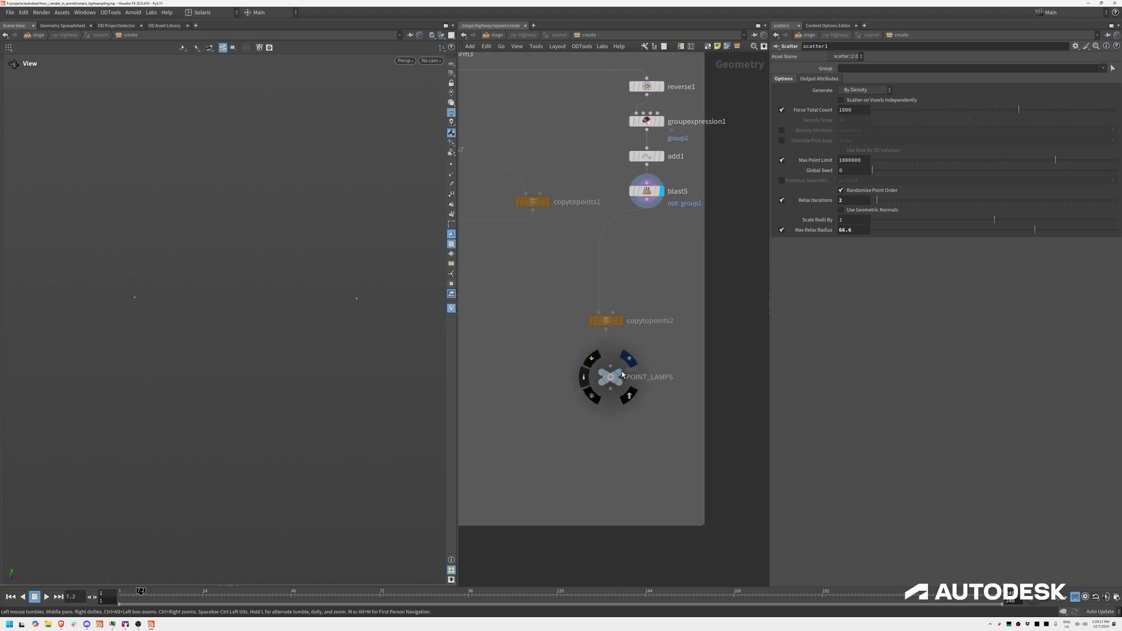
left_click(626, 361)
left_click(619, 320)
left_click(661, 191)
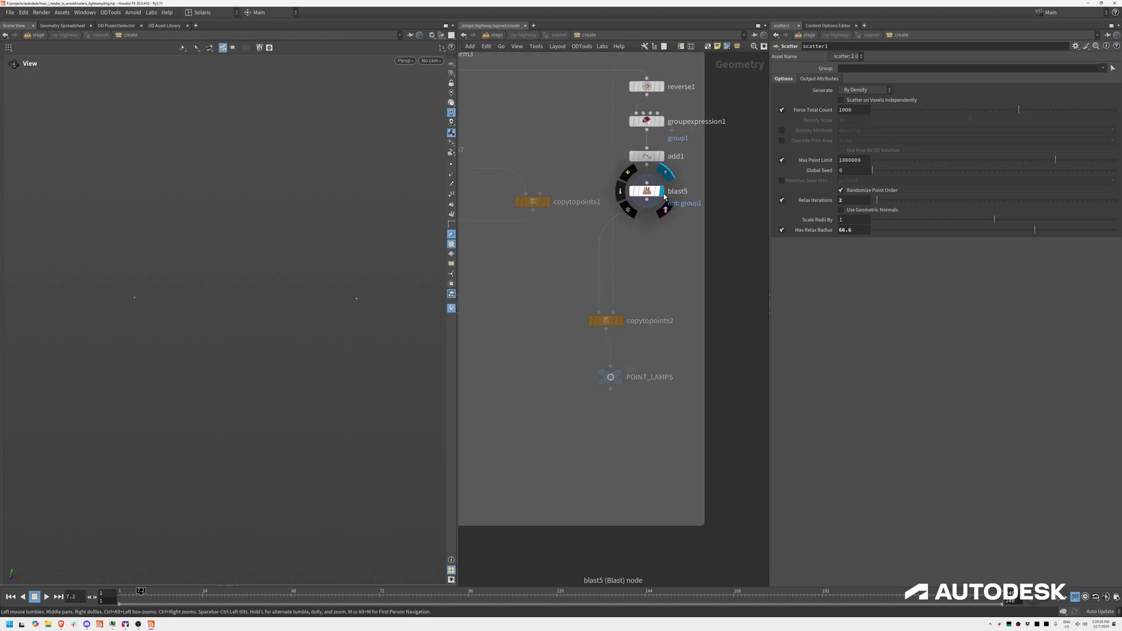
left_click(627, 361)
Display the combined road details of merge2 and inspect them up close.
middle_click_drag(529, 292, 710, 329)
right_click_drag(710, 329, 663, 315)
middle_click_drag(526, 164, 735, 144)
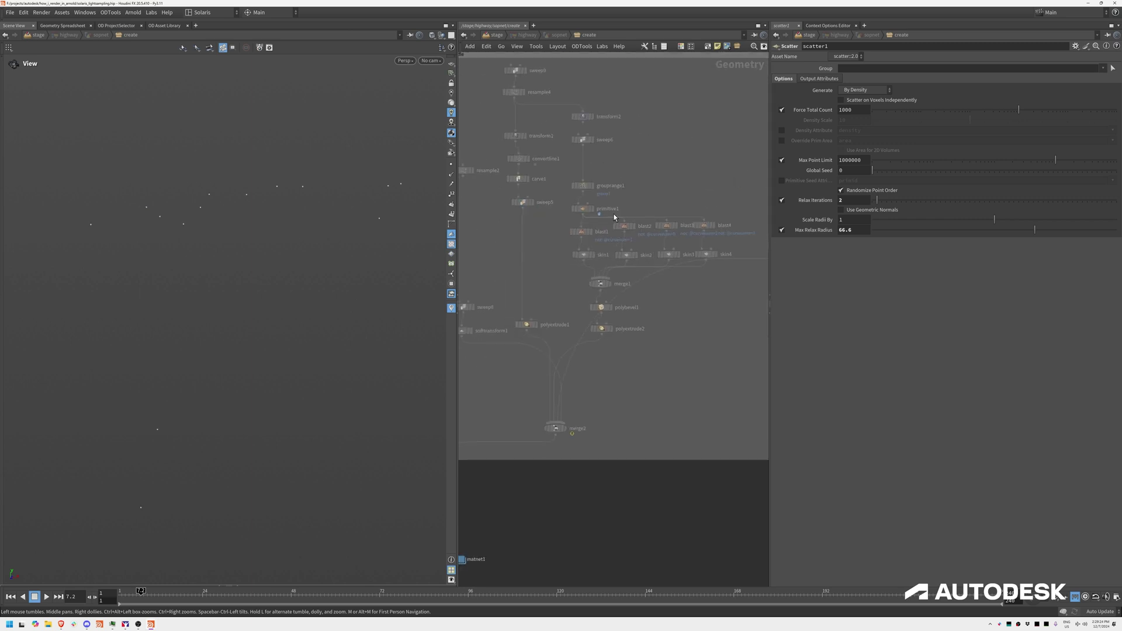
middle_click_drag(614, 216, 704, 156)
right_click_drag(641, 384, 654, 383)
left_click(670, 358)
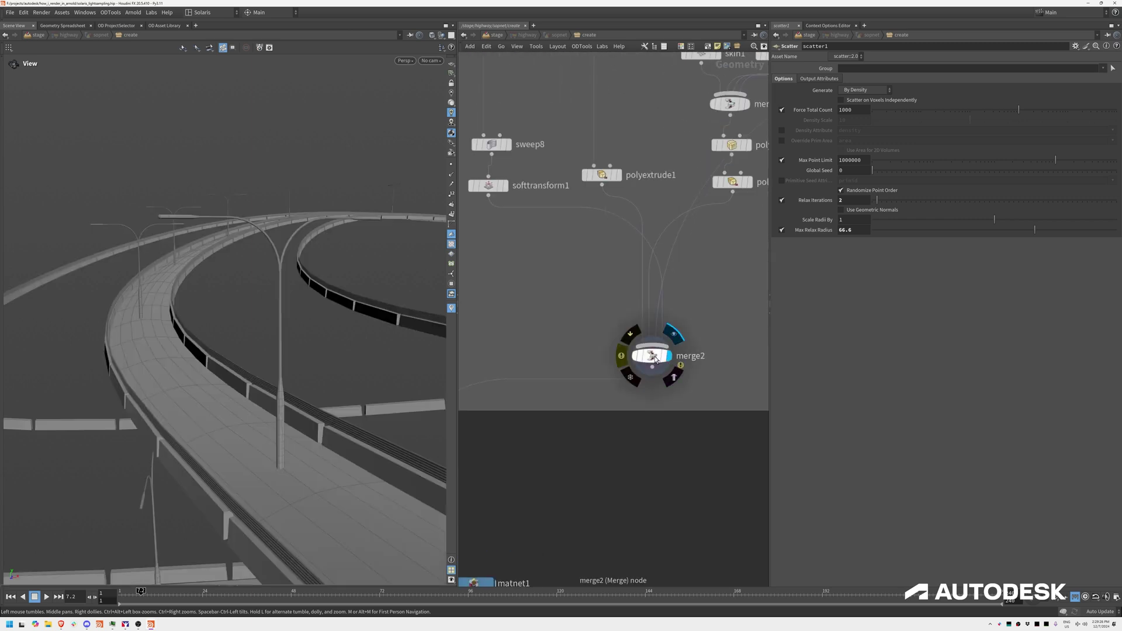
scroll(197, 289, "up", 5)
left_click_drag(198, 290, 409, 351)
Display the complete highway geometry of merge3 and view it from above.
scroll(672, 374, "down", 5)
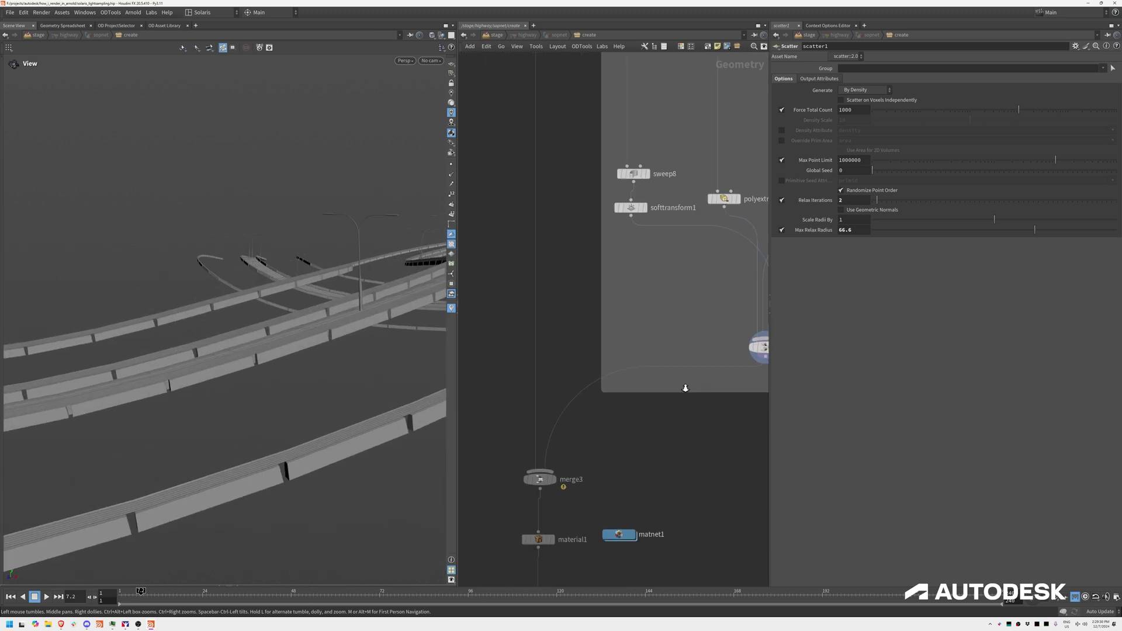
scroll(585, 322, "up", 3)
left_click(637, 347)
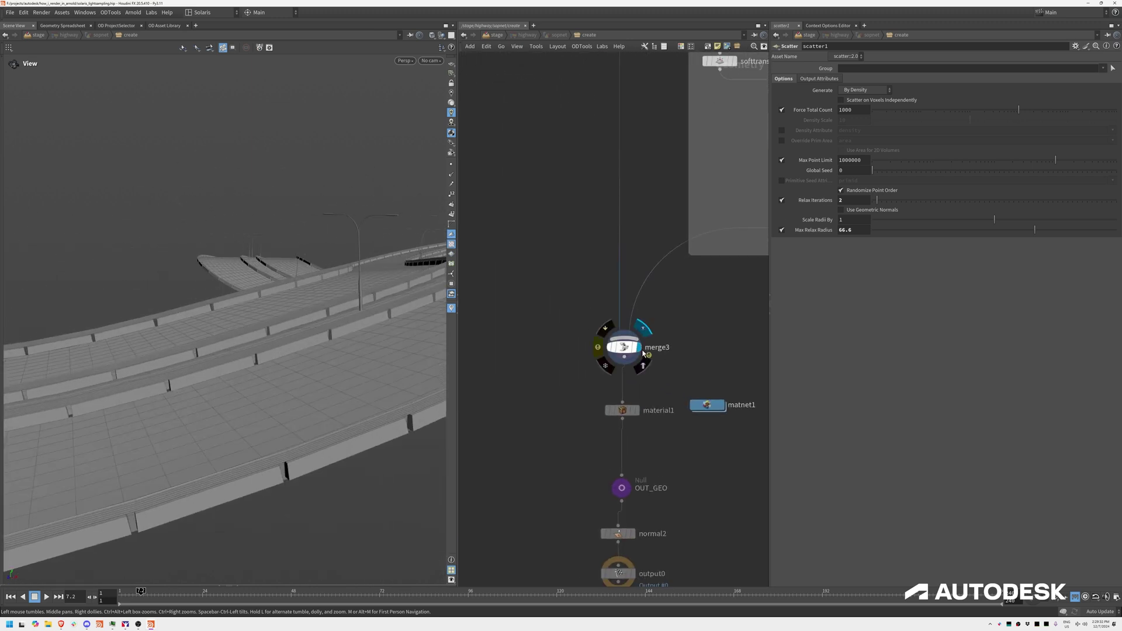
left_click_drag(253, 363, 338, 380)
scroll(358, 402, "down", 5)
left_click_drag(238, 396, 188, 431)
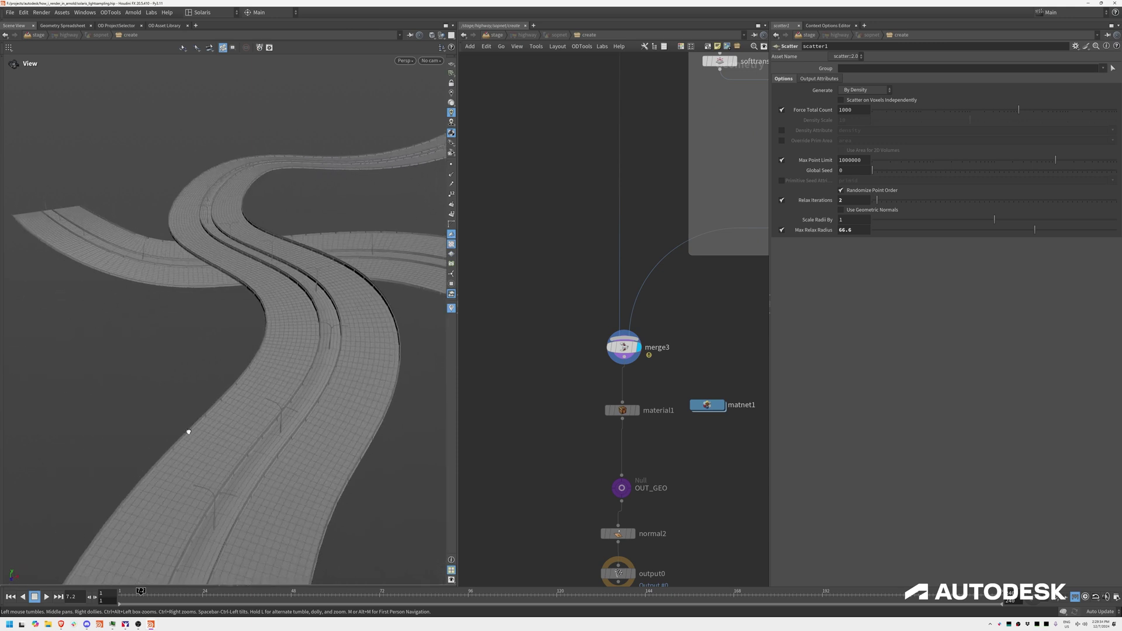
Start editing curve1 in the viewport and move its anchor points around the road's middle bend.
middle_click_drag(566, 218, 537, 608)
scroll(512, 443, "down", 4)
middle_click_drag(586, 237, 506, 271)
scroll(524, 278, "up", 4)
left_click(535, 243)
left_click_drag(281, 339, 276, 303)
key("Return")
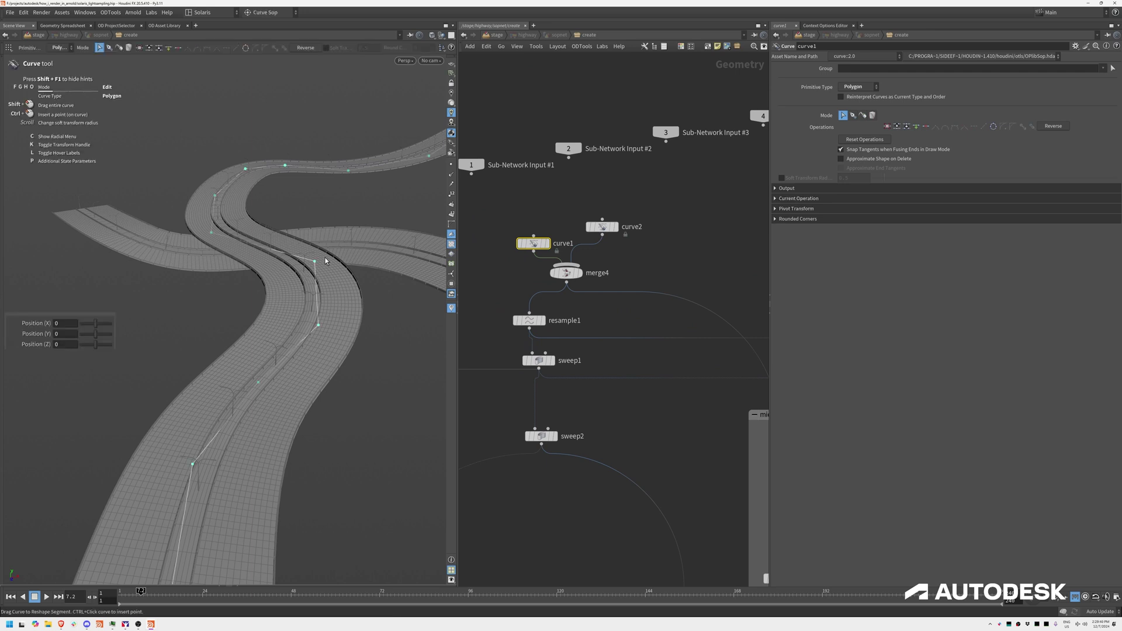
left_click_drag(315, 264, 269, 282)
mouse_move(308, 333)
left_mouse_down()
mouse_move(258, 328)
mouse_move(320, 328)
left_mouse_up()
Reshape the far part of curve1 through the camera1 view and finish the curve edit.
left_click(431, 61)
left_click(447, 125)
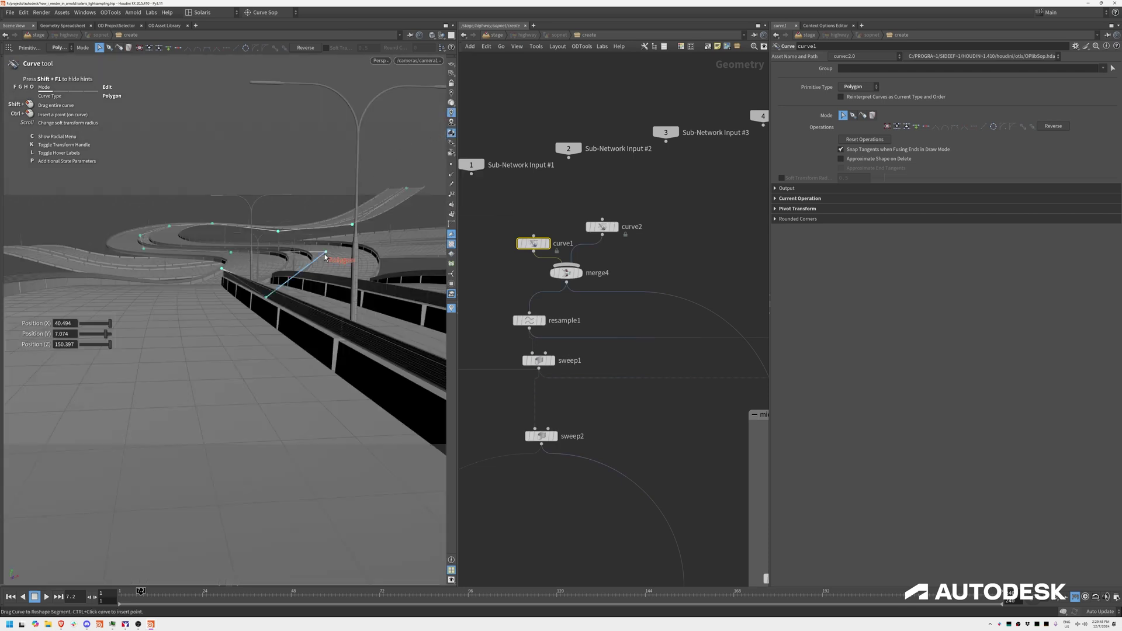
left_click_drag(326, 249, 415, 212)
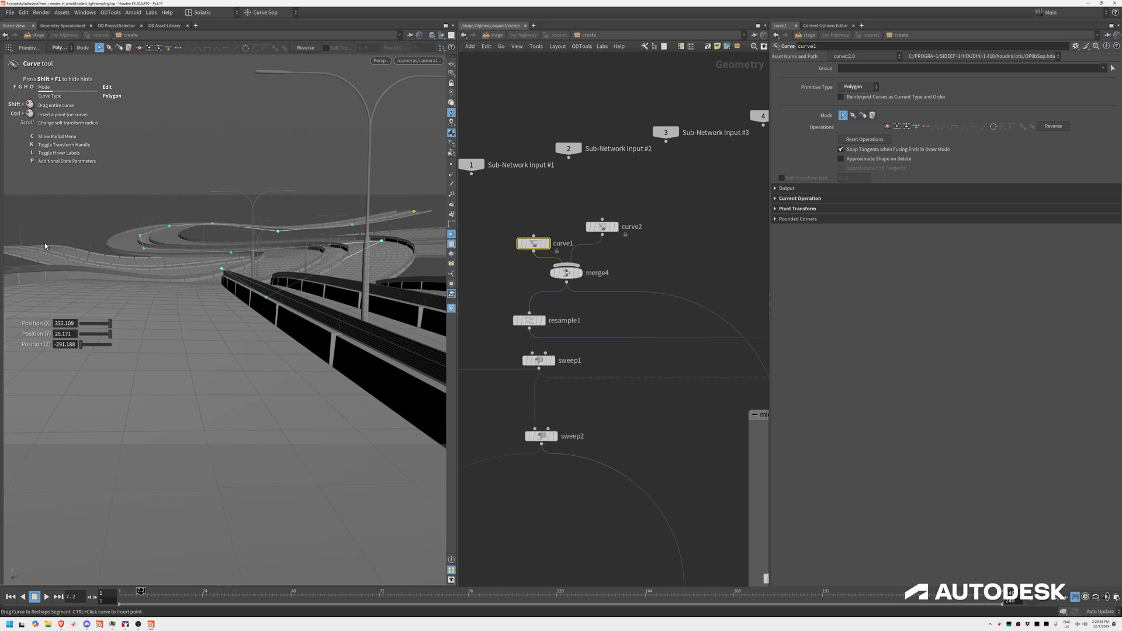
left_click(142, 246)
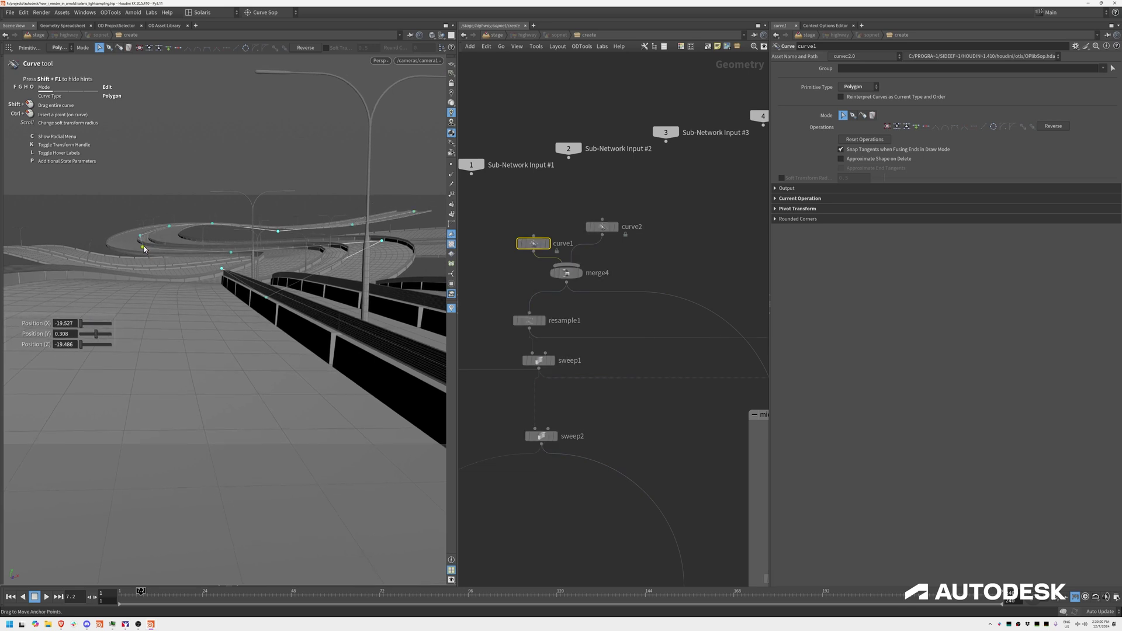
key("Escape")
left_click(650, 427)
Display the connectivity2 node and the lane curves of the sweep node directly below it.
middle_click_drag(528, 511, 671, 309)
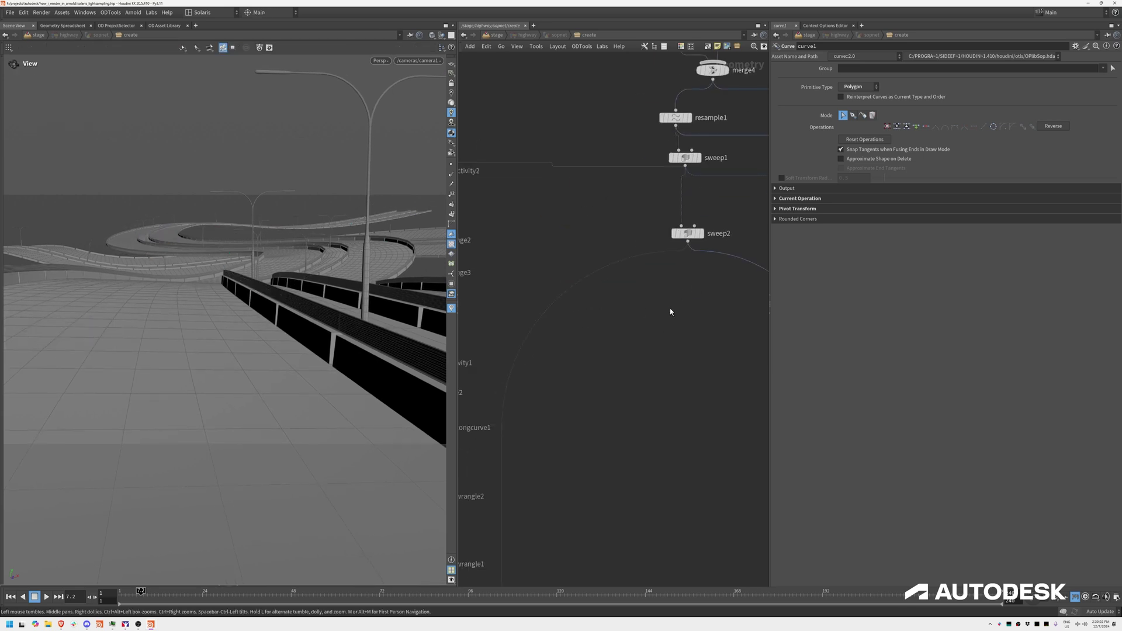
scroll(659, 320, "down", 5)
middle_click_drag(626, 377, 604, 289)
scroll(617, 284, "up", 1)
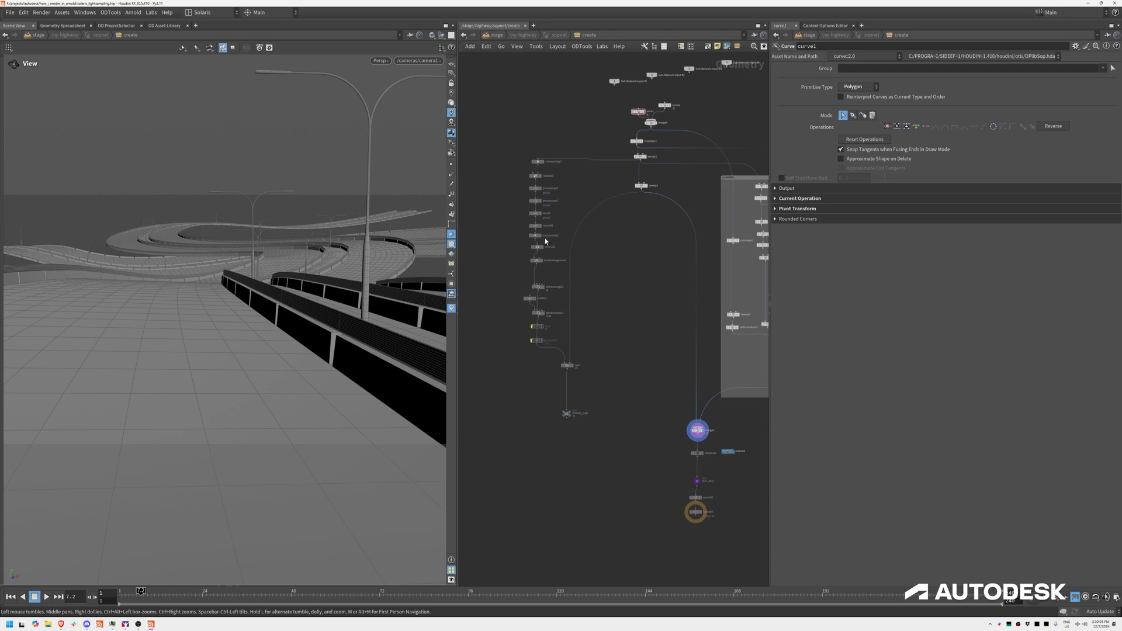
scroll(556, 184, "up", 3)
middle_click_drag(555, 184, 583, 182)
left_click(567, 147)
left_click(565, 174)
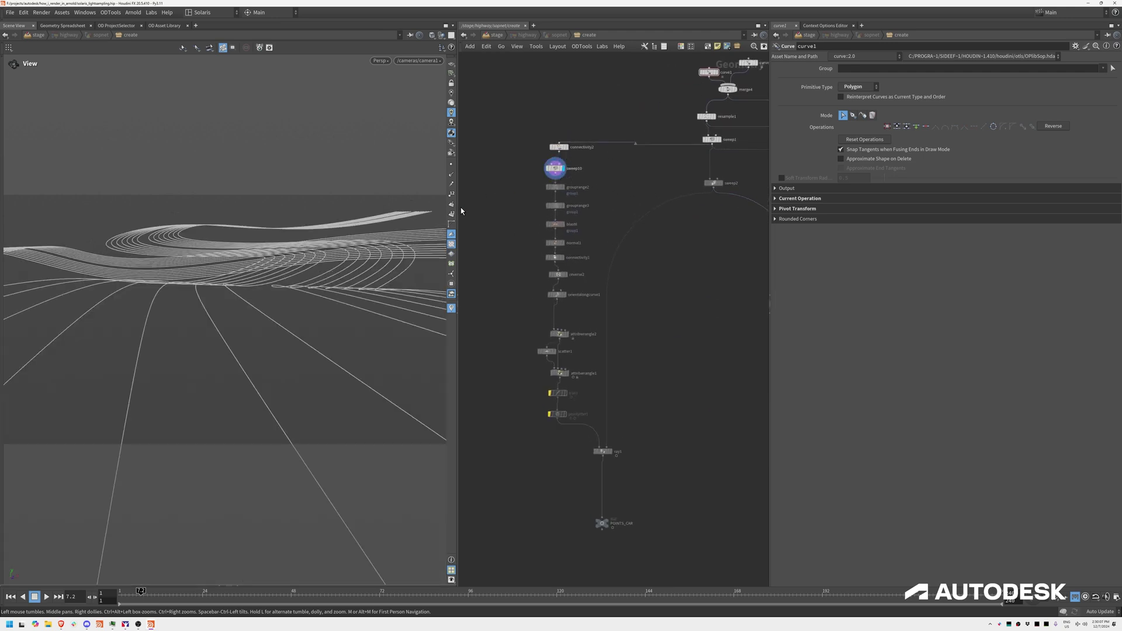
left_click_drag(273, 279, 245, 346)
Examine the car lane setup by displaying the group1 blast, orientalongcurve1 and scatter1 nodes.
left_click(565, 226)
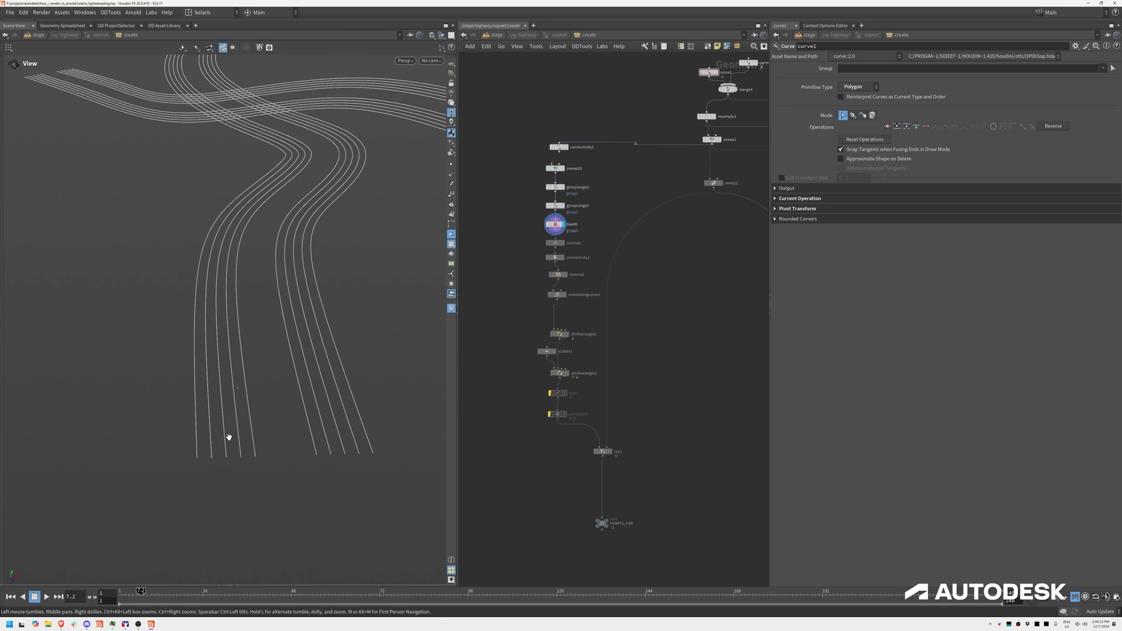
scroll(575, 272, "up", 8)
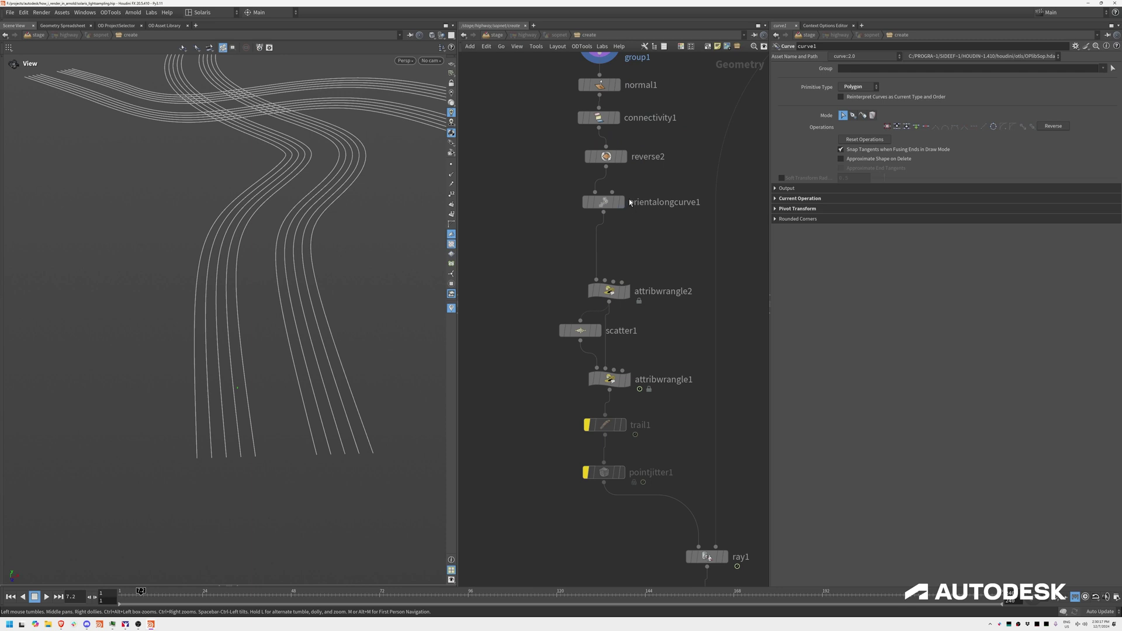
left_click(622, 202)
middle_click_drag(676, 334, 648, 250)
left_click(573, 246)
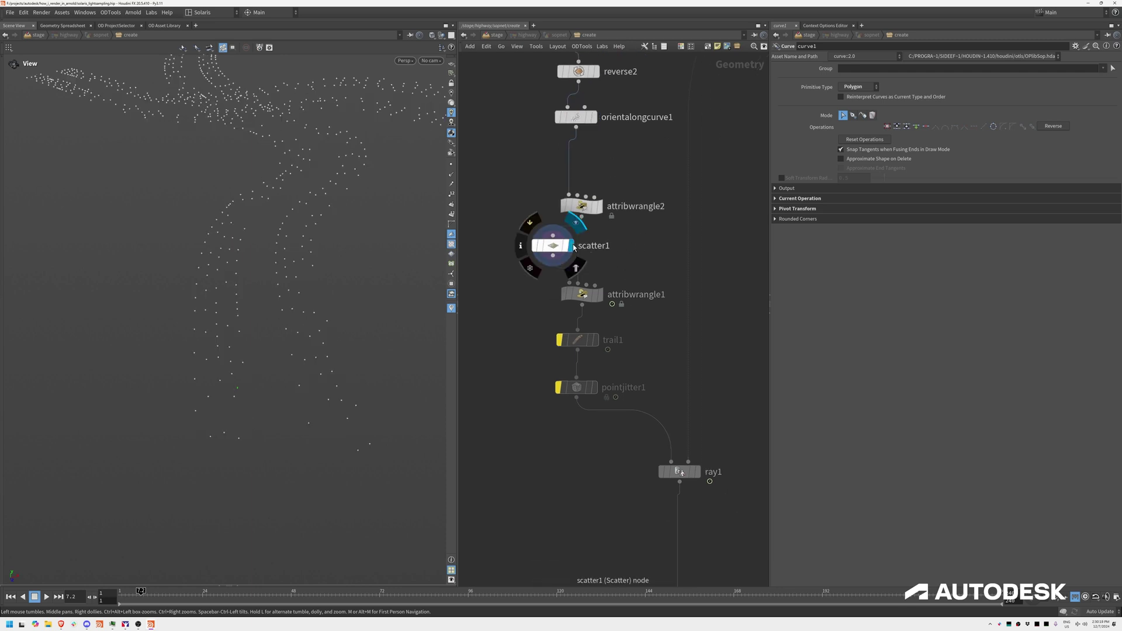
Display the attribwrangle1 node and scrub the timeline to examine how its offset moves the car points.
left_click(581, 294)
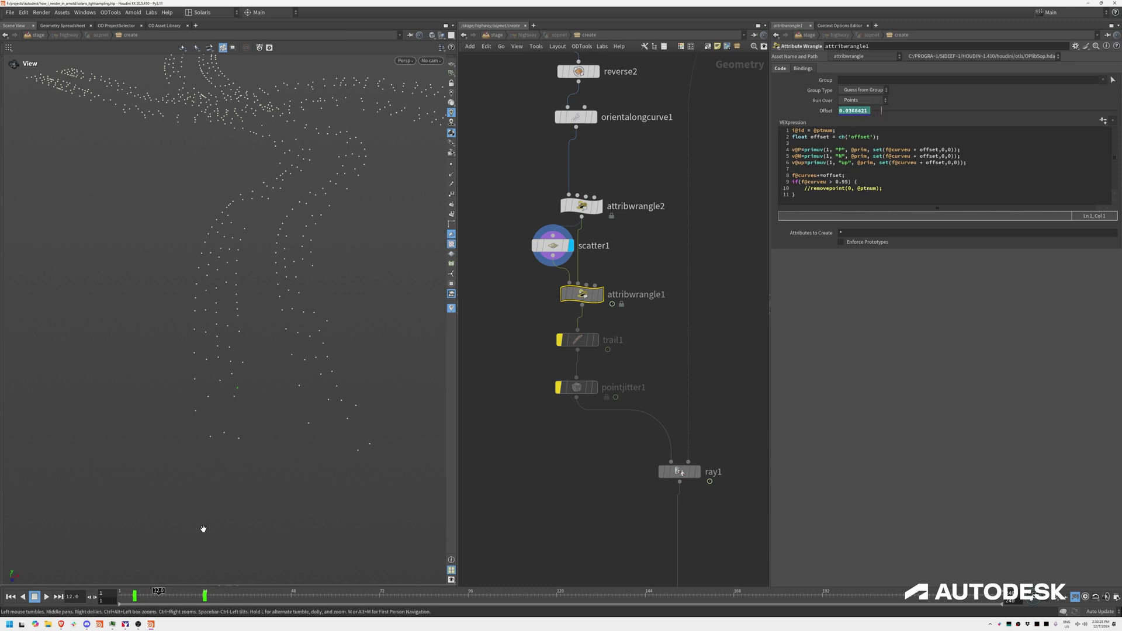
left_click(601, 295)
mouse_move(160, 596)
left_mouse_down()
mouse_move(131, 591)
mouse_move(185, 591)
mouse_move(164, 591)
left_mouse_up()
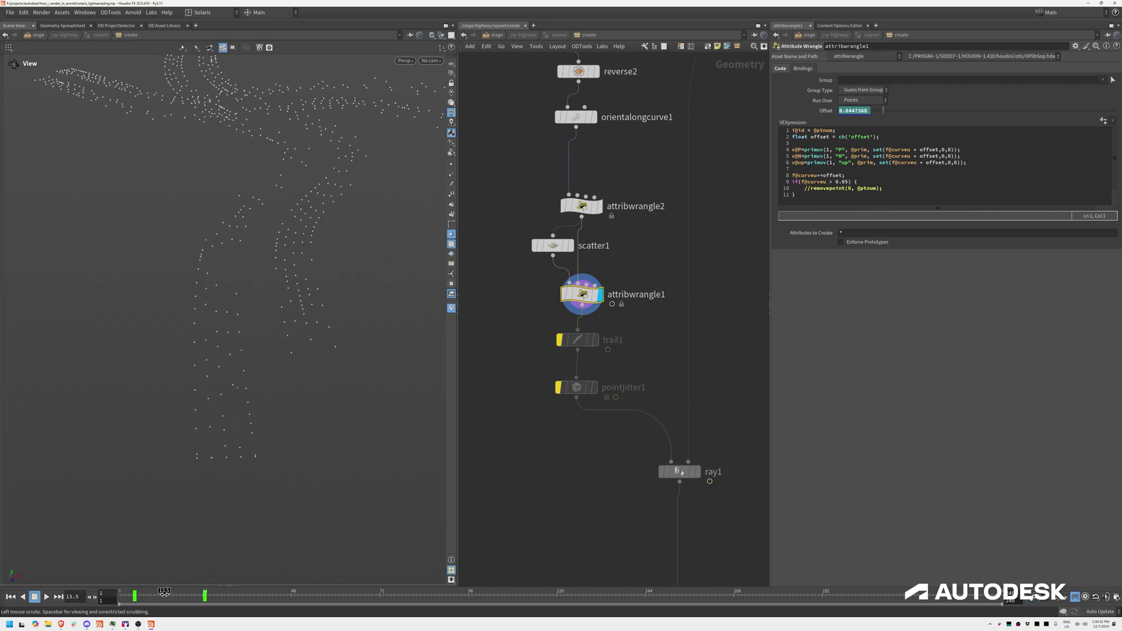
Set the Relax Iterations of scatter1 to 17 and scrub the timeline to preview the car points.
left_click(553, 245)
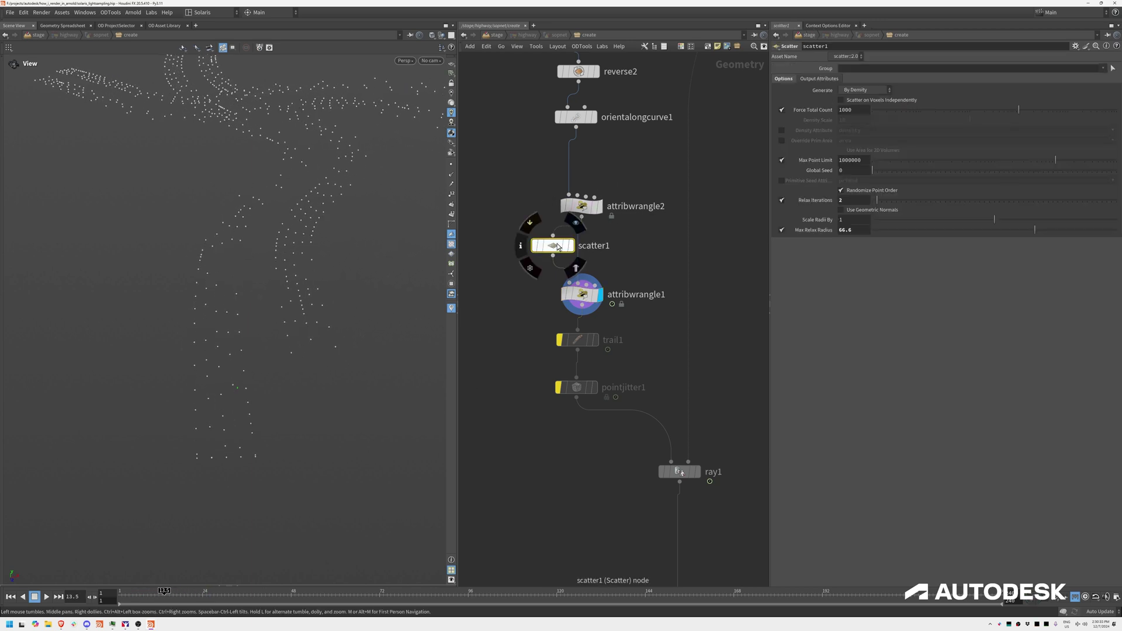
left_click_drag(1004, 230, 1001, 234)
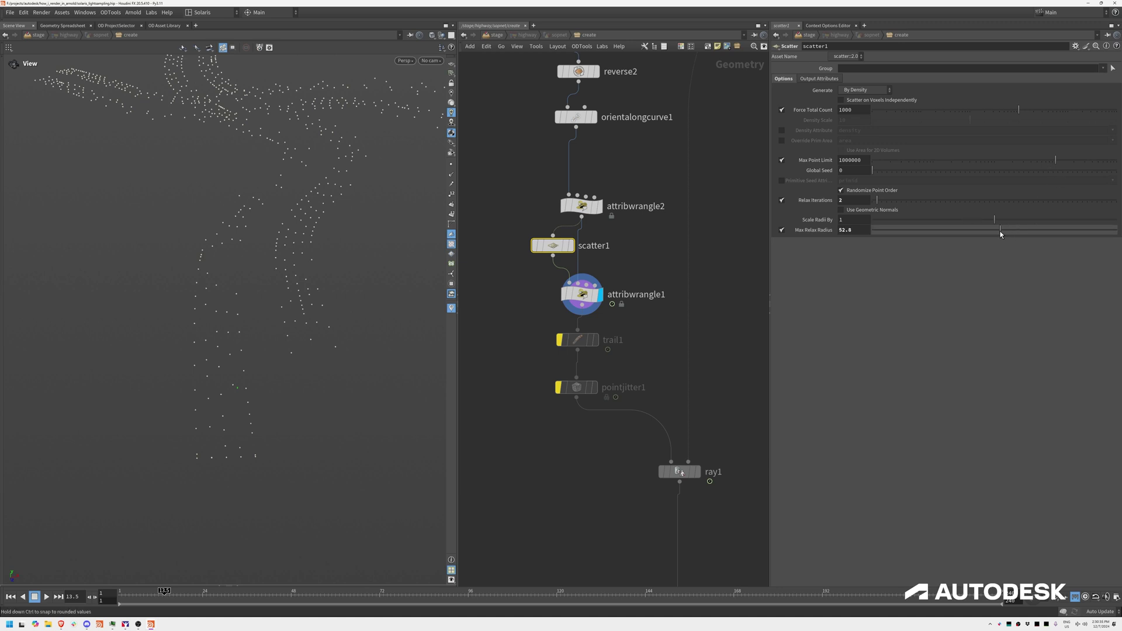
key("ctrl+z")
mouse_move(913, 205)
left_mouse_down()
mouse_move(881, 201)
mouse_move(918, 202)
left_mouse_up()
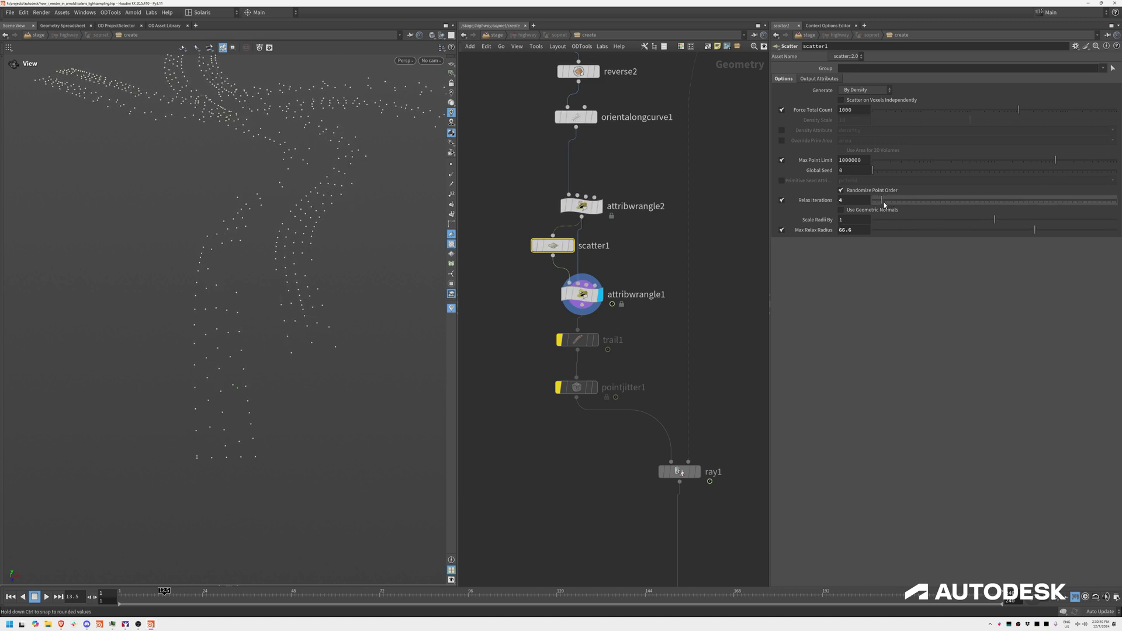
left_click_drag(871, 206, 912, 205)
left_click(151, 592)
left_click_drag(151, 591, 179, 592)
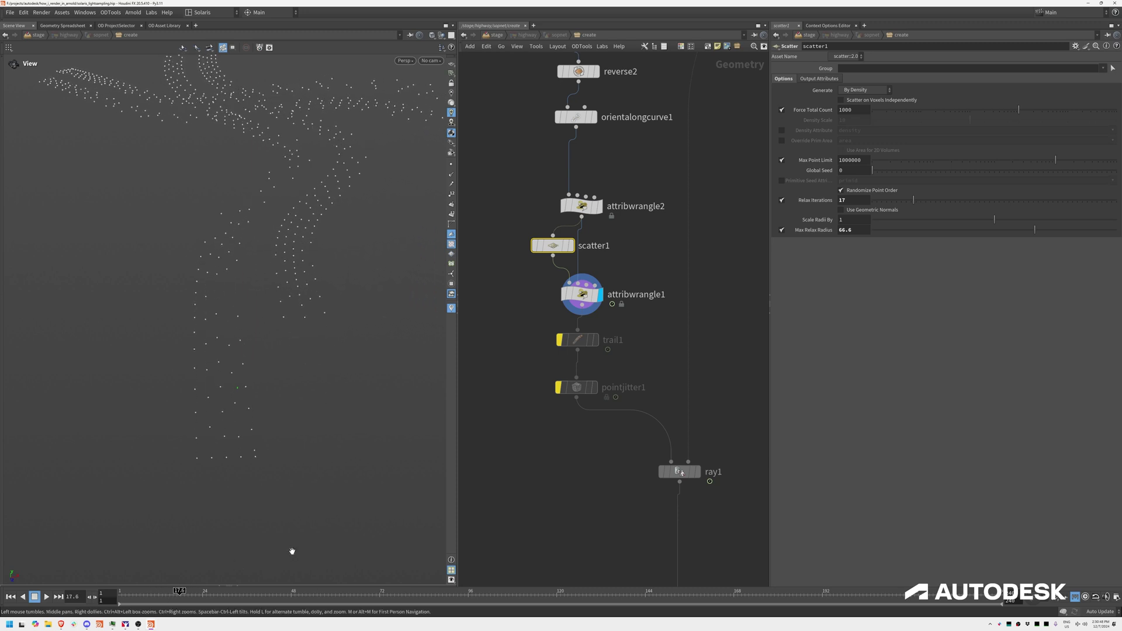
Go into matnet1 and arnold_materialbuilder1 and examine the parameters of the standard_surface1 shader.
middle_click_drag(606, 576, 541, 333)
left_click(626, 384)
scroll(573, 343, "down", 4)
middle_click_drag(699, 372, 487, 275)
scroll(640, 425, "up", 3)
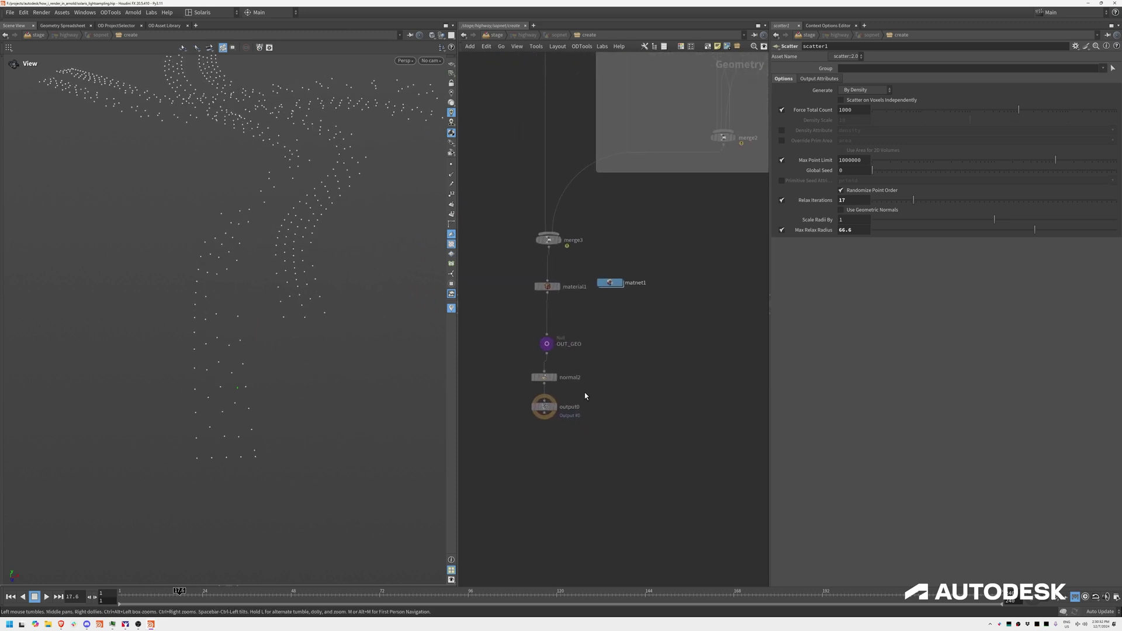
double_click(610, 283)
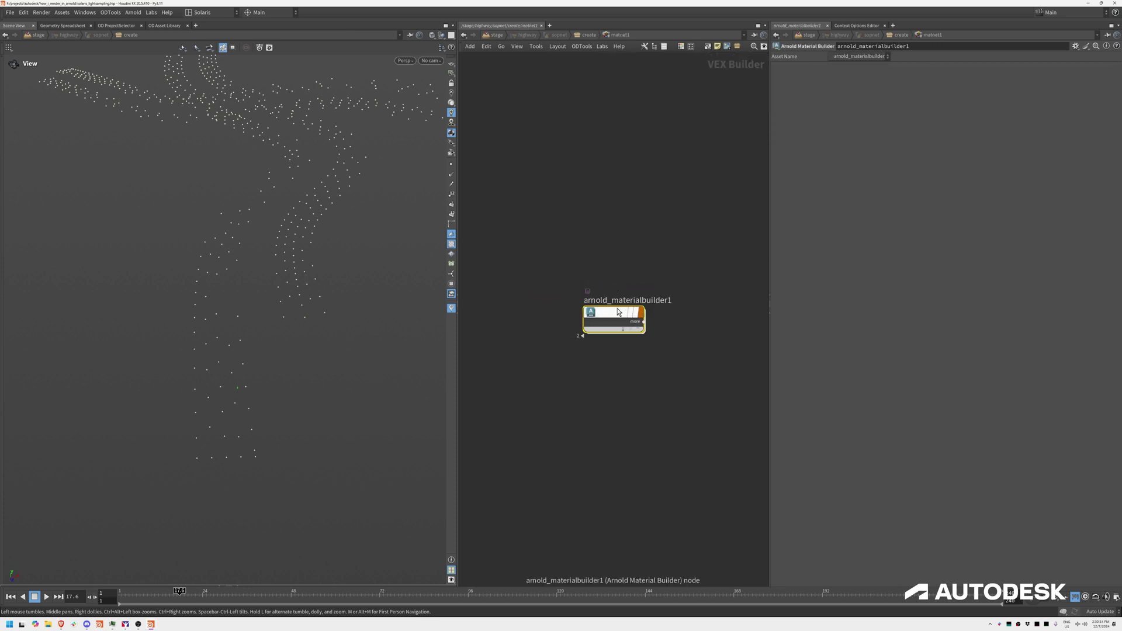
double_click(611, 314)
left_click(563, 125)
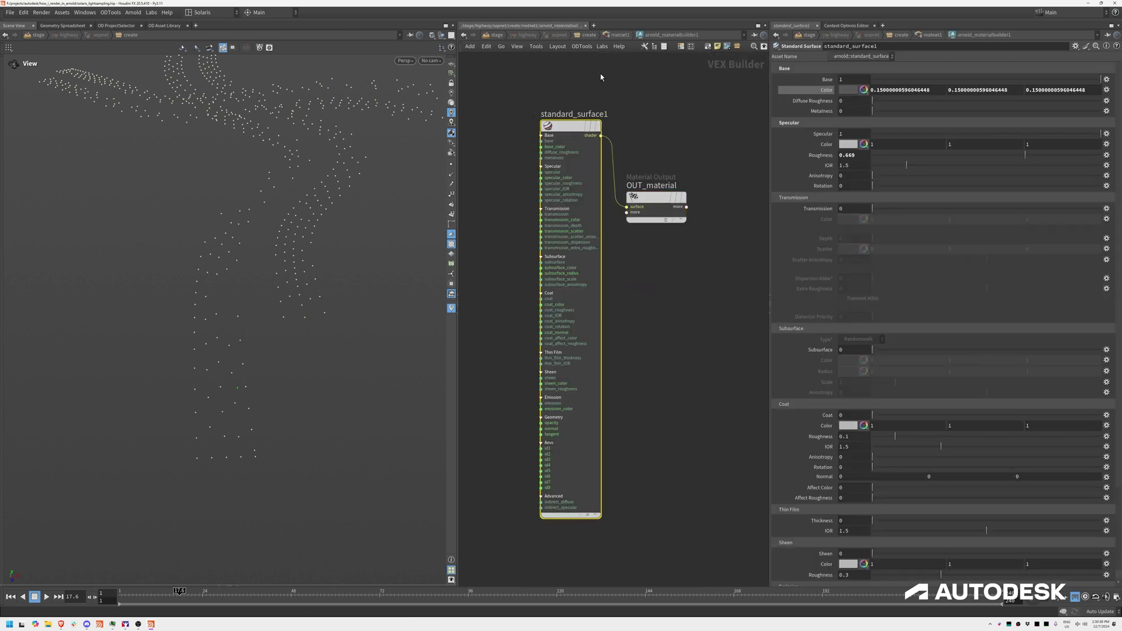
left_click(648, 142)
Return to the stage network and display the highway node followed by domelight1.
left_click(498, 35)
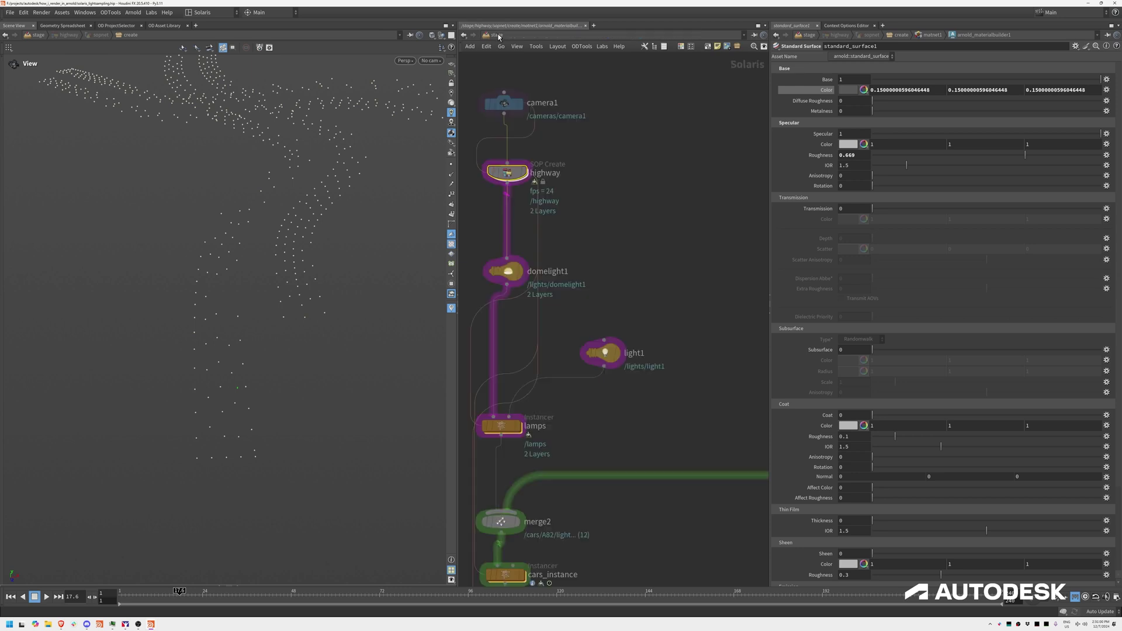
left_click(527, 174)
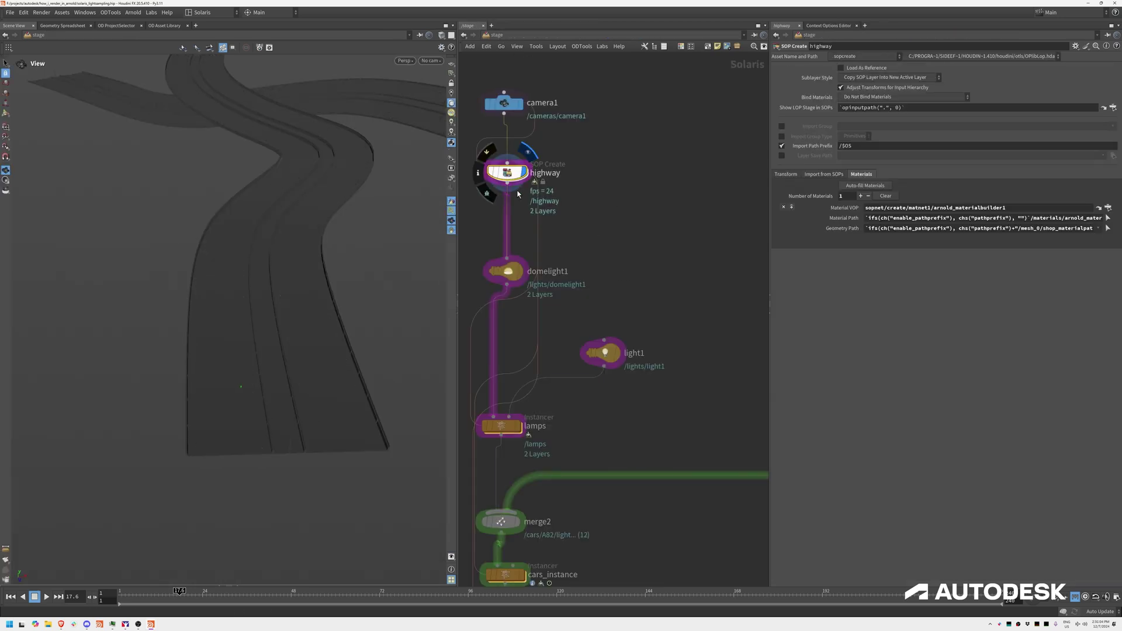
mouse_move(320, 190)
left_mouse_down()
mouse_move(280, 240)
mouse_move(299, 194)
left_mouse_up()
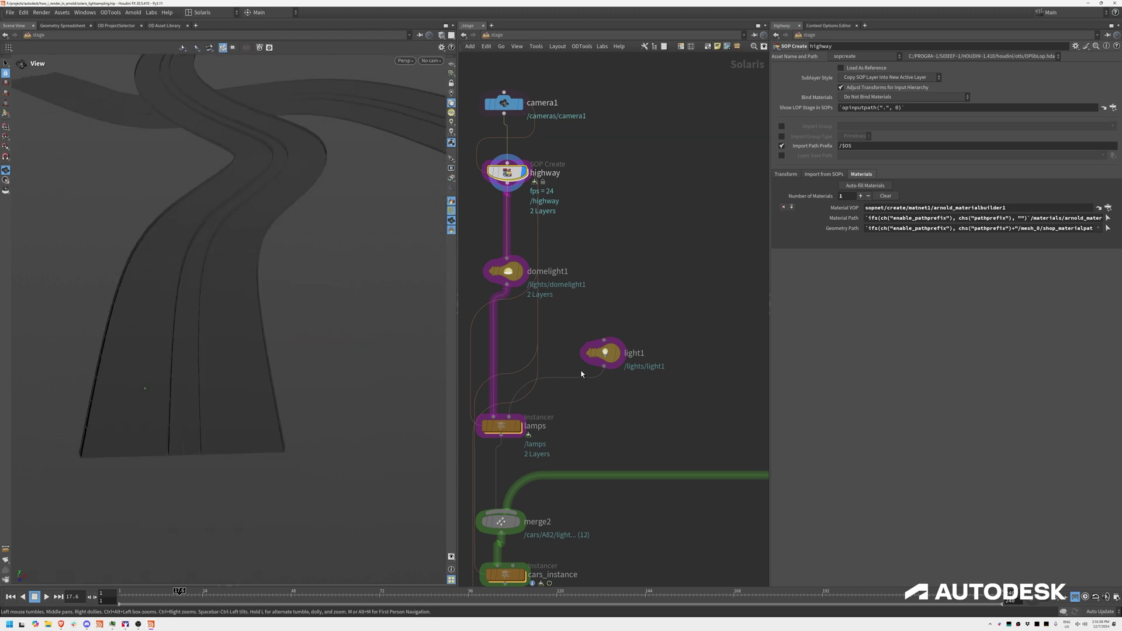
left_click(525, 276)
middle_click_drag(600, 393, 655, 223)
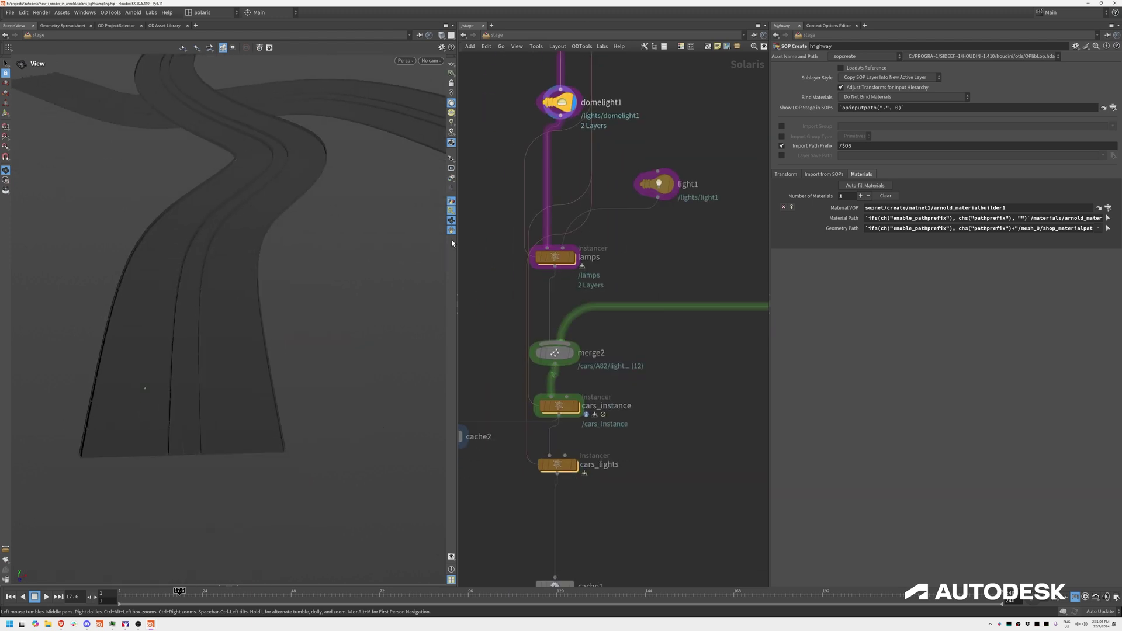
left_click_drag(276, 163, 230, 344)
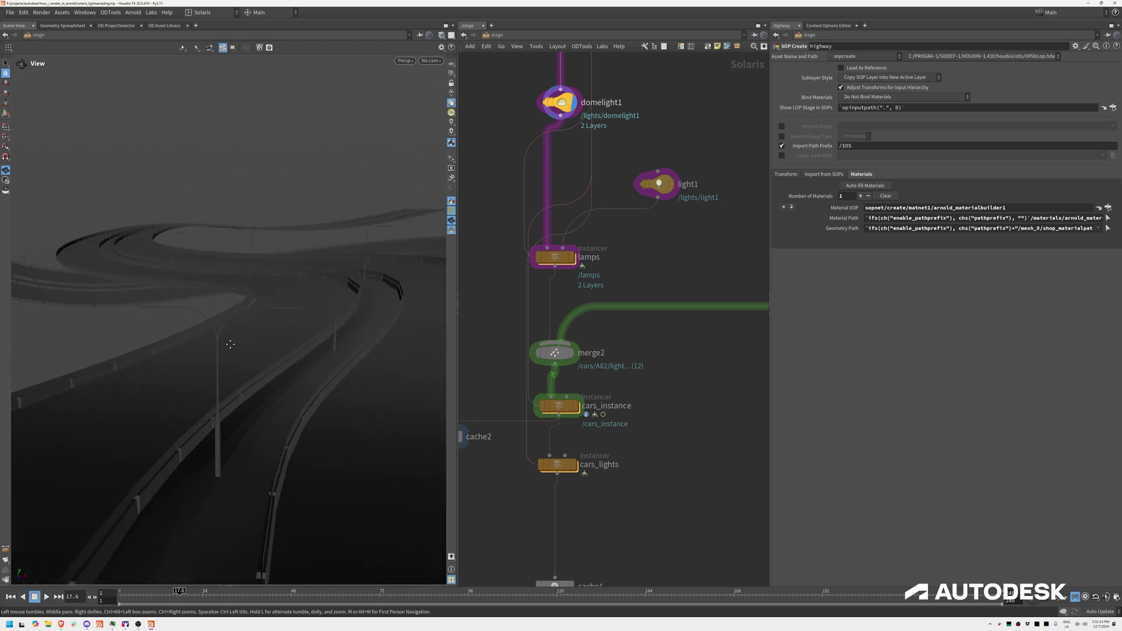
Display the light1 node on its own and examine the light's shape.
left_click(677, 185)
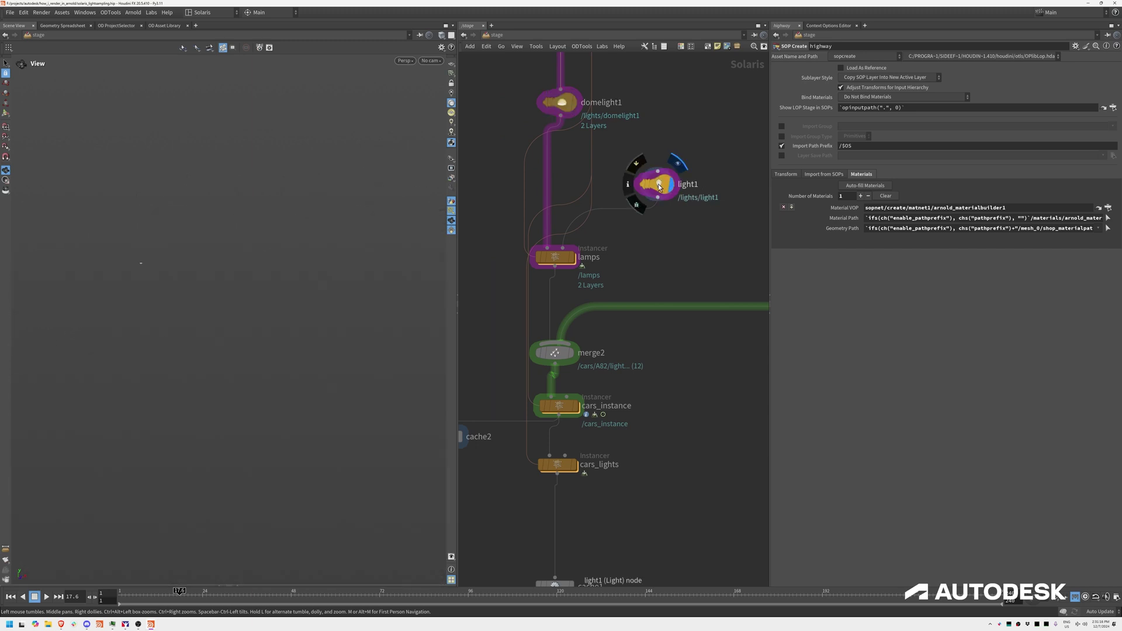
left_click(658, 184)
left_click_drag(280, 229, 274, 307)
Check the POINT_LAMPS SOP path of the lamps instancer and display the lamp lights along the highway.
left_click(559, 259)
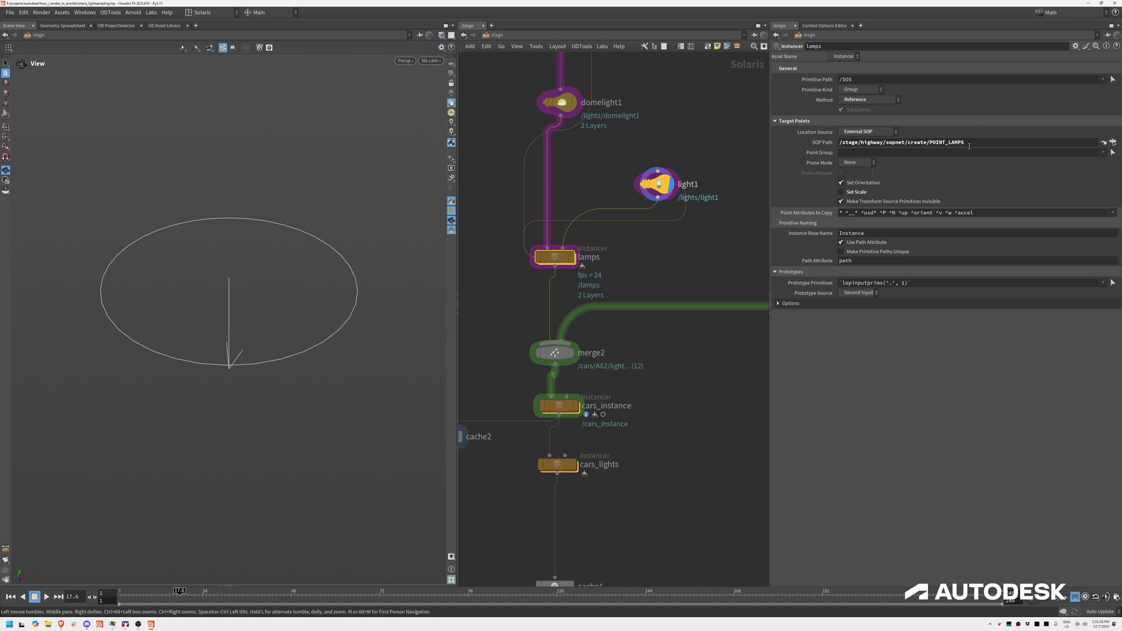
left_click_drag(969, 147, 840, 144)
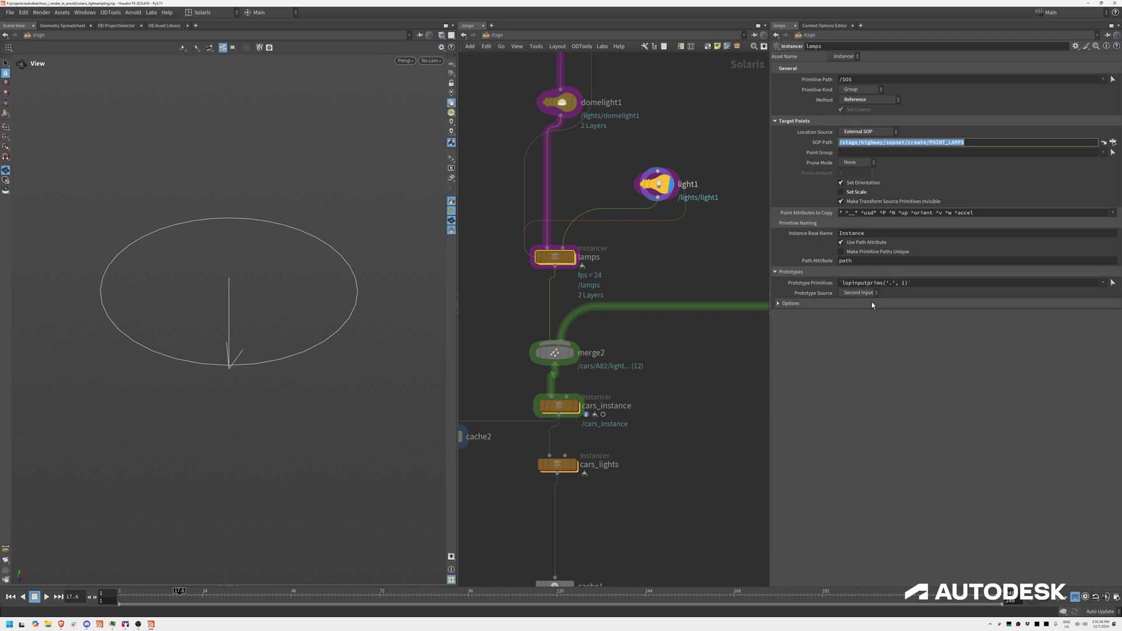
left_click(569, 249)
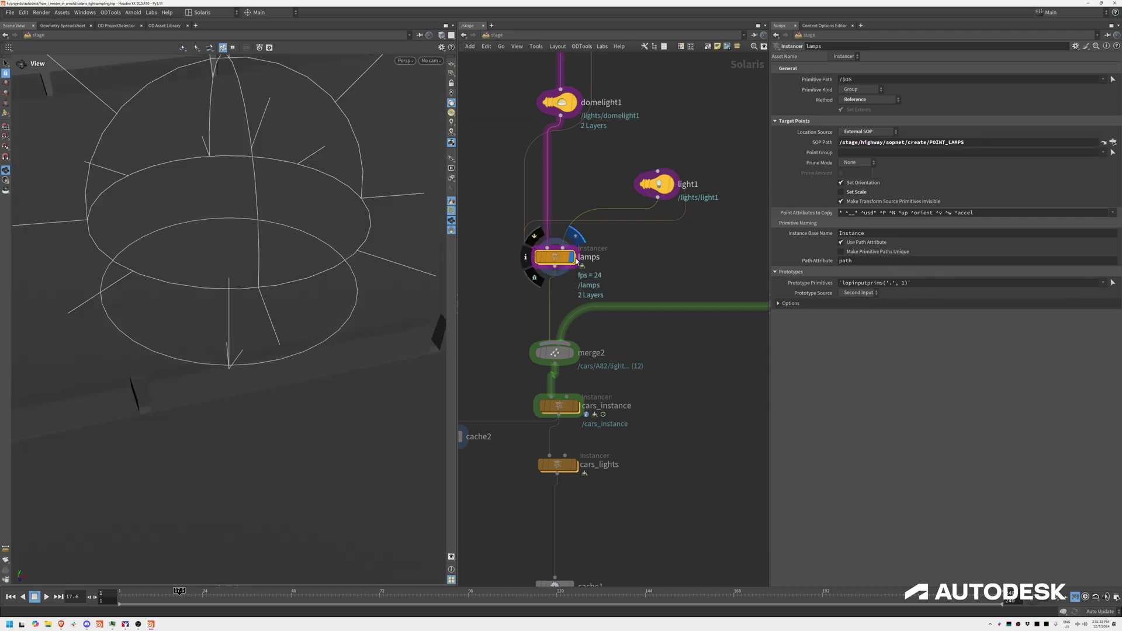
left_click_drag(60, 360, 324, 318)
key("space+g")
scroll(180, 367, "up", 3)
scroll(225, 336, "up", 3)
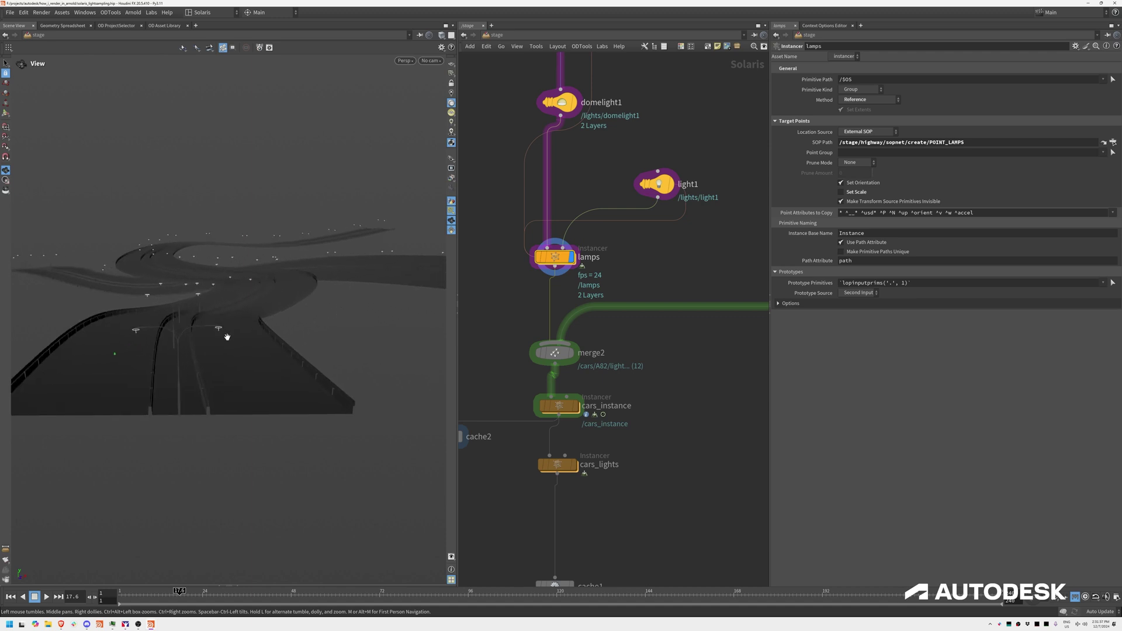
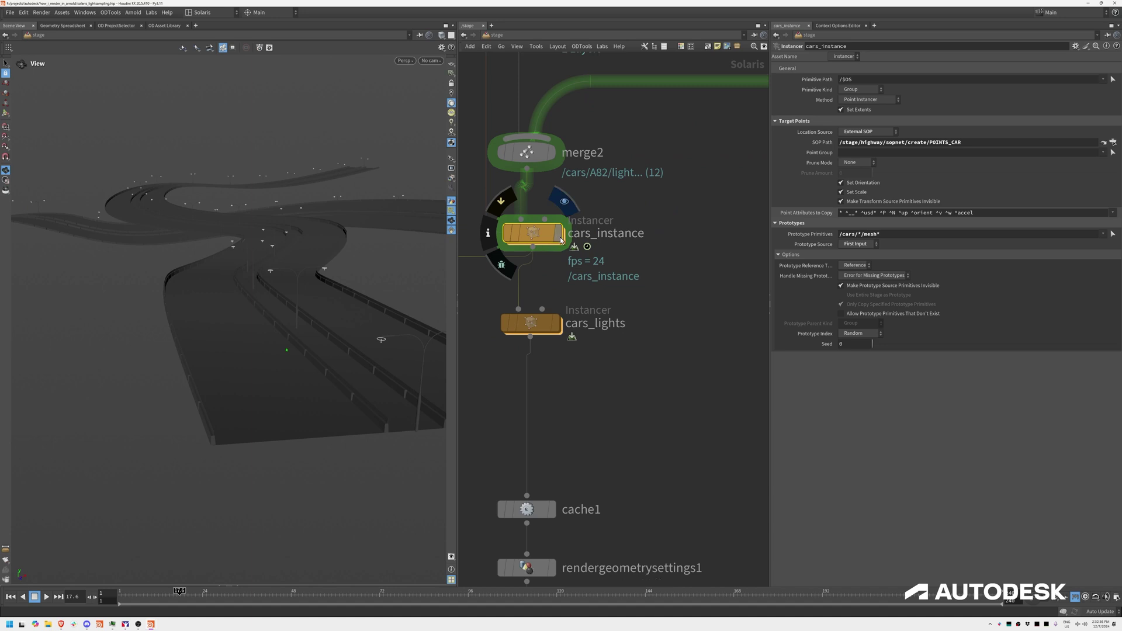
Display the cars_instance node and highlight POINTS_CAR in its SOP path.
left_click(564, 202)
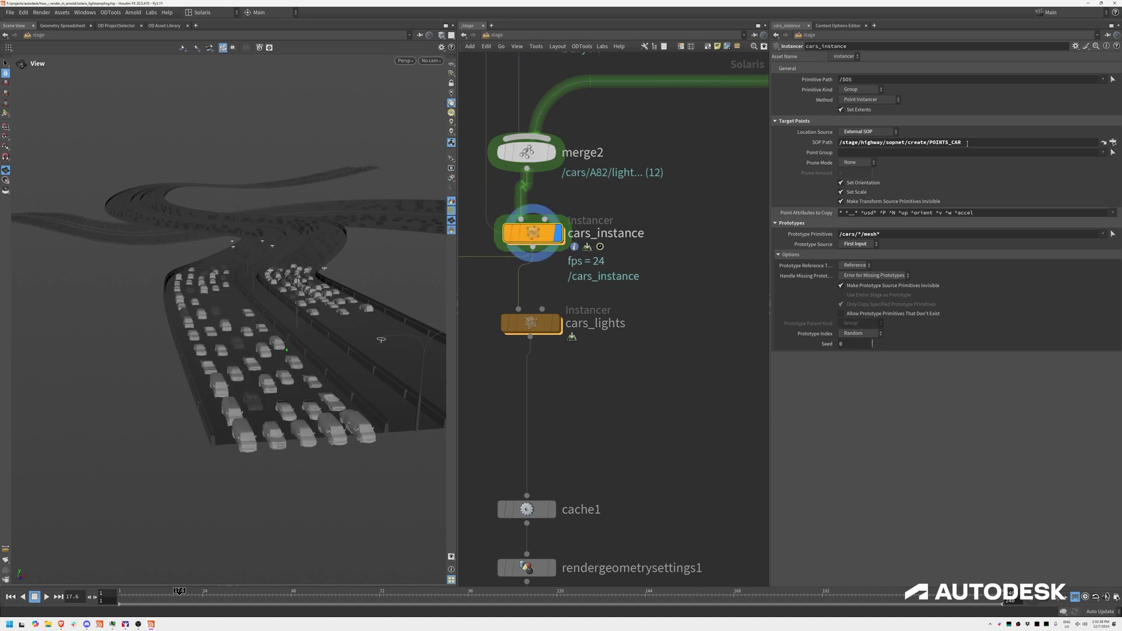
double_click(942, 142)
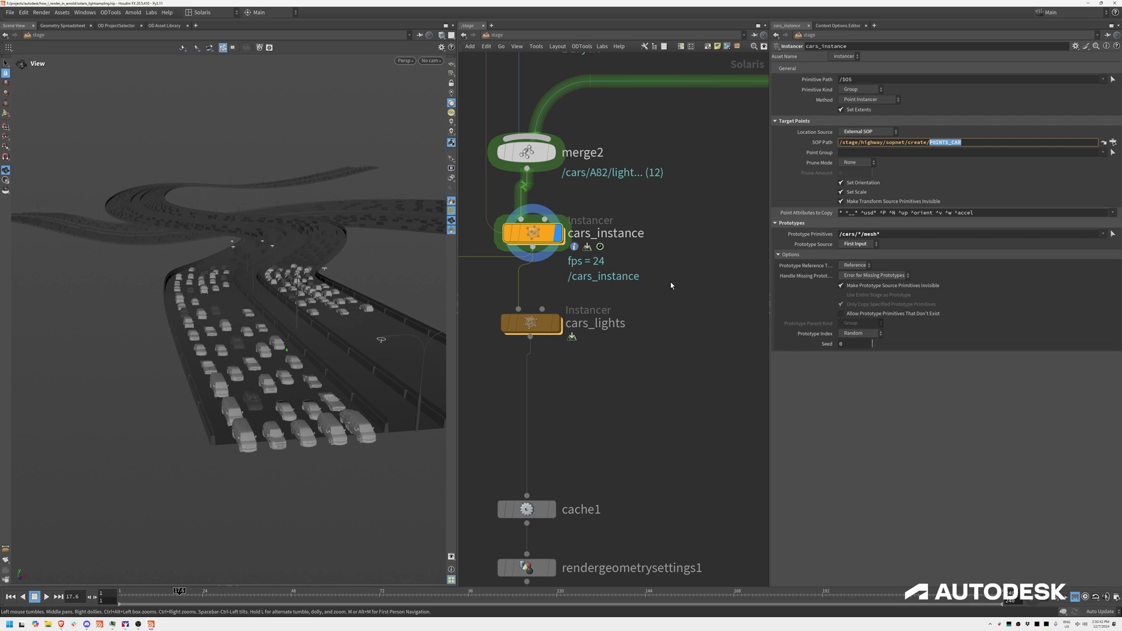
Examine the individual car models by displaying several car SOP Create nodes, including MBM and SSup, ending on the topmost one.
scroll(671, 285, "down", 10)
middle_click_drag(702, 284, 491, 319)
middle_click_drag(630, 217, 653, 330)
scroll(547, 213, "up", 5)
middle_click_drag(547, 211, 519, 227)
left_click(587, 129)
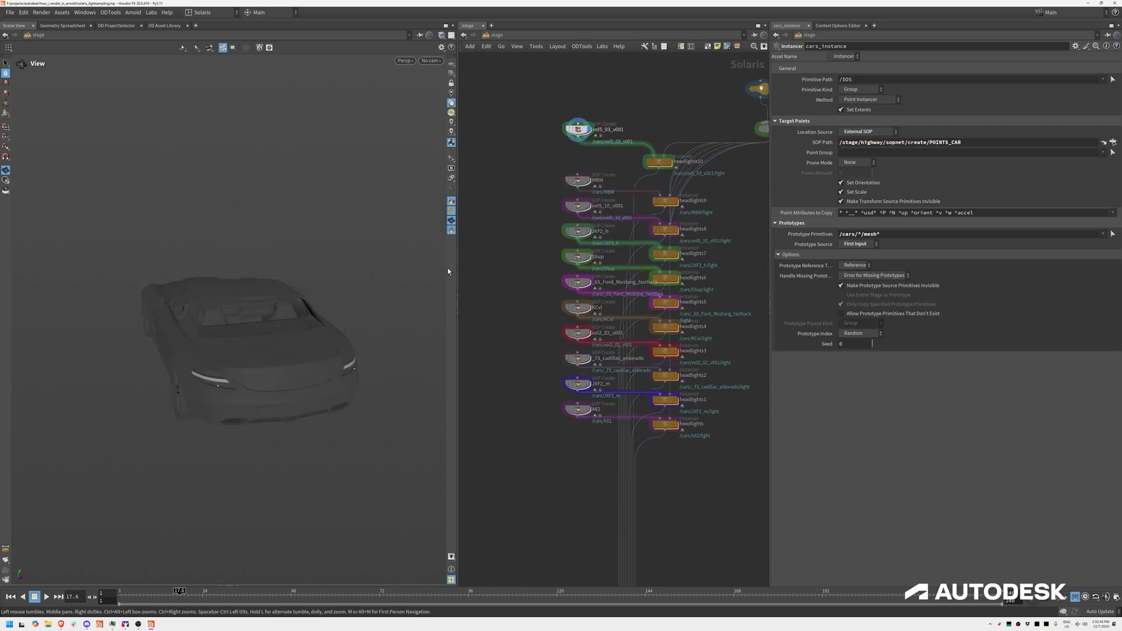
left_click(586, 179)
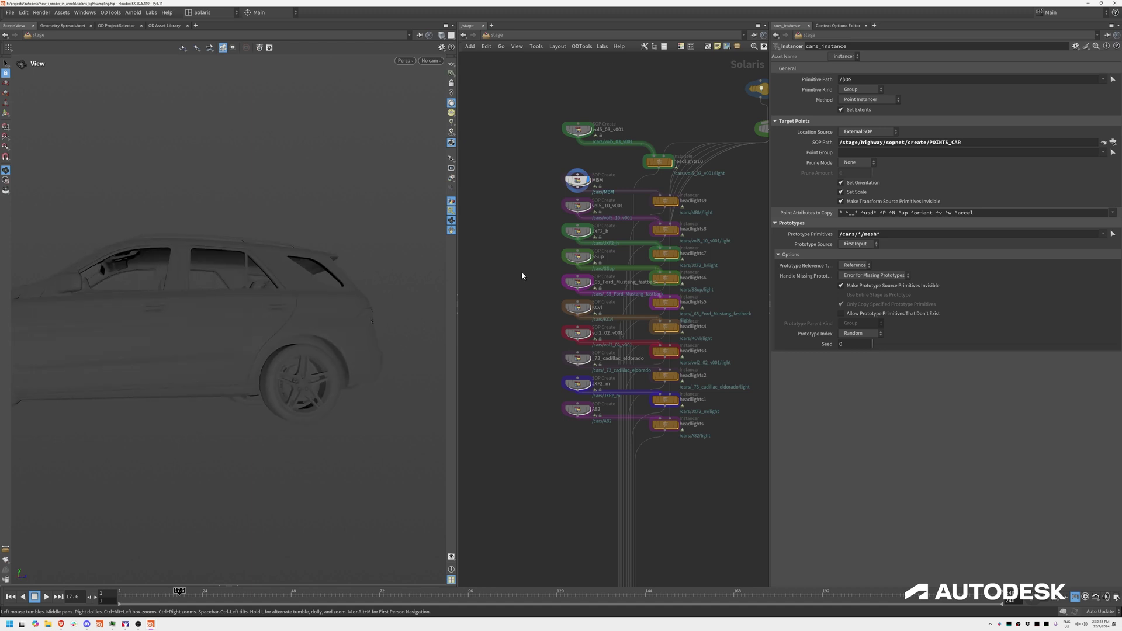
left_click(578, 206)
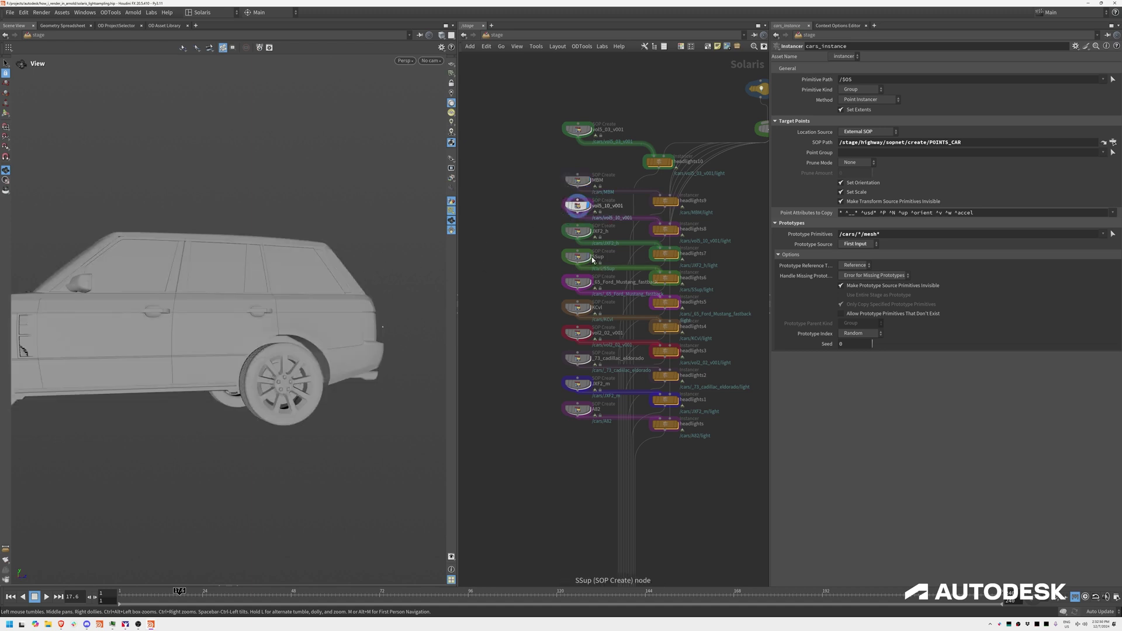
left_click(578, 256)
middle_click_drag(663, 89, 590, 133)
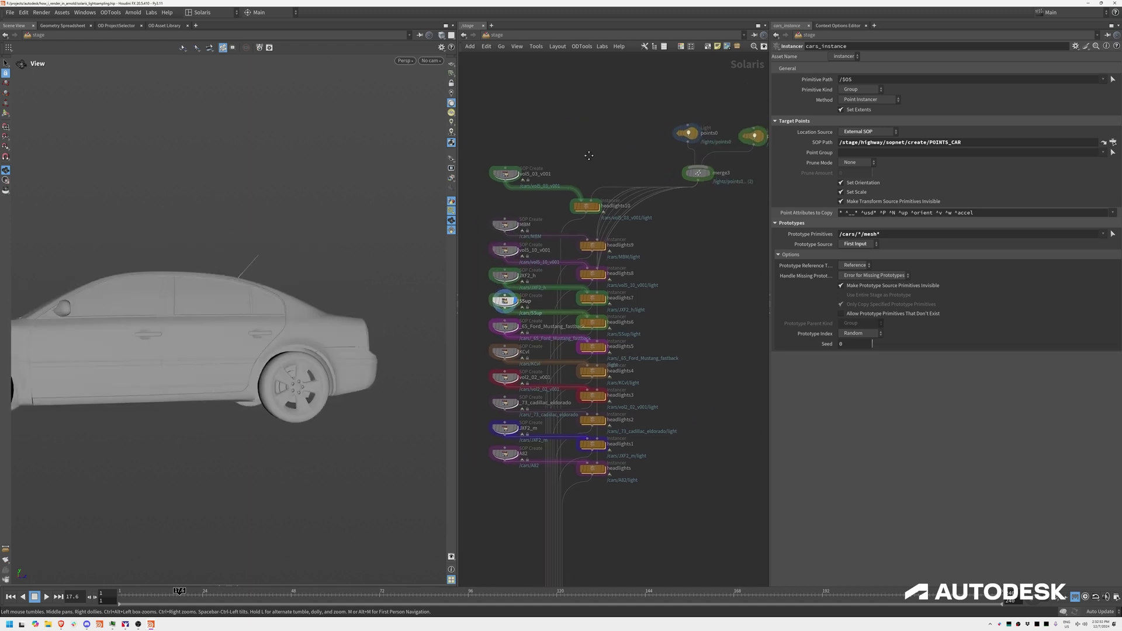
left_click(518, 172)
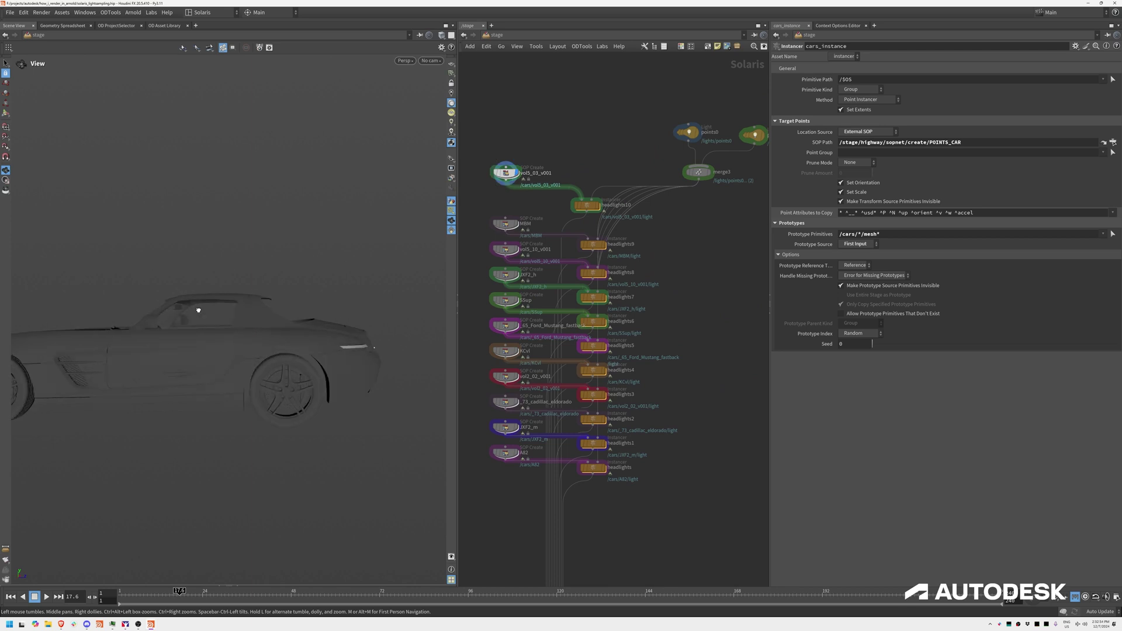
mouse_move(234, 327)
left_mouse_down()
mouse_move(161, 324)
mouse_move(340, 347)
mouse_move(339, 318)
mouse_move(330, 357)
mouse_move(233, 354)
mouse_move(141, 481)
mouse_move(318, 308)
mouse_move(380, 301)
mouse_move(216, 331)
mouse_move(221, 311)
left_mouse_up()
Examine the base properties of the points0 and points1 car lights.
middle_click_drag(670, 234, 549, 305)
left_click(567, 204)
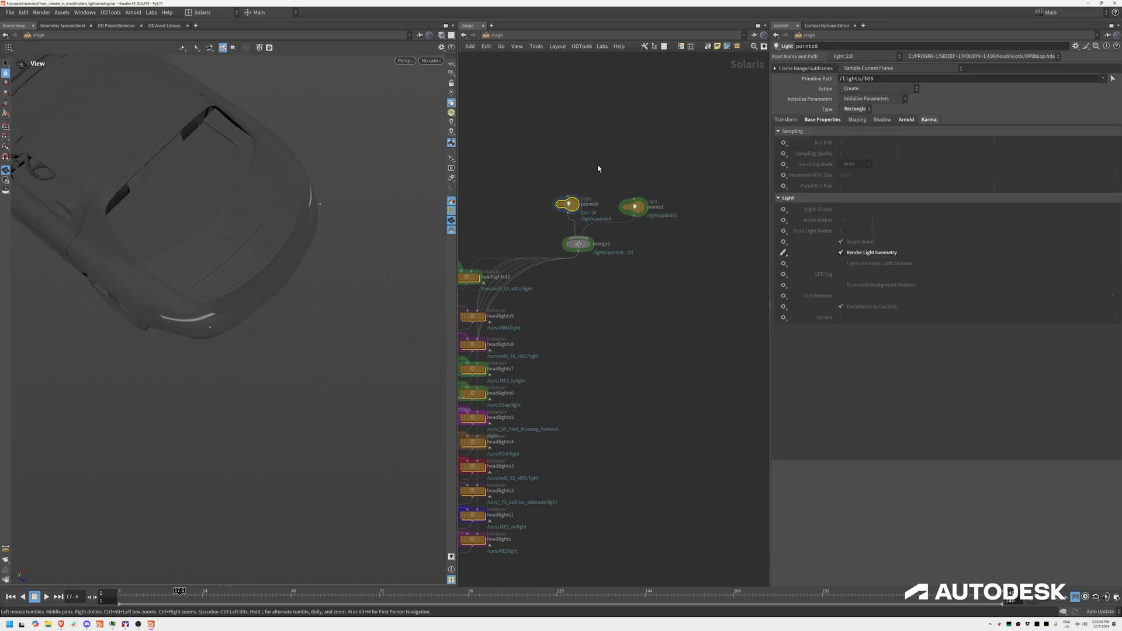
left_click(822, 120)
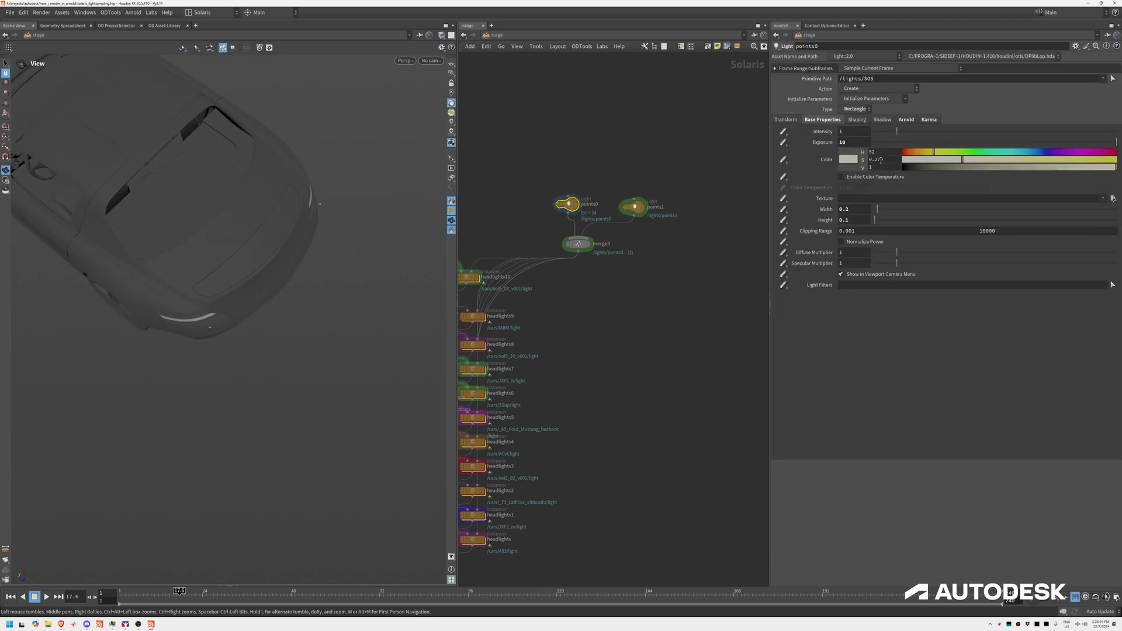
left_click_drag(672, 176, 643, 222)
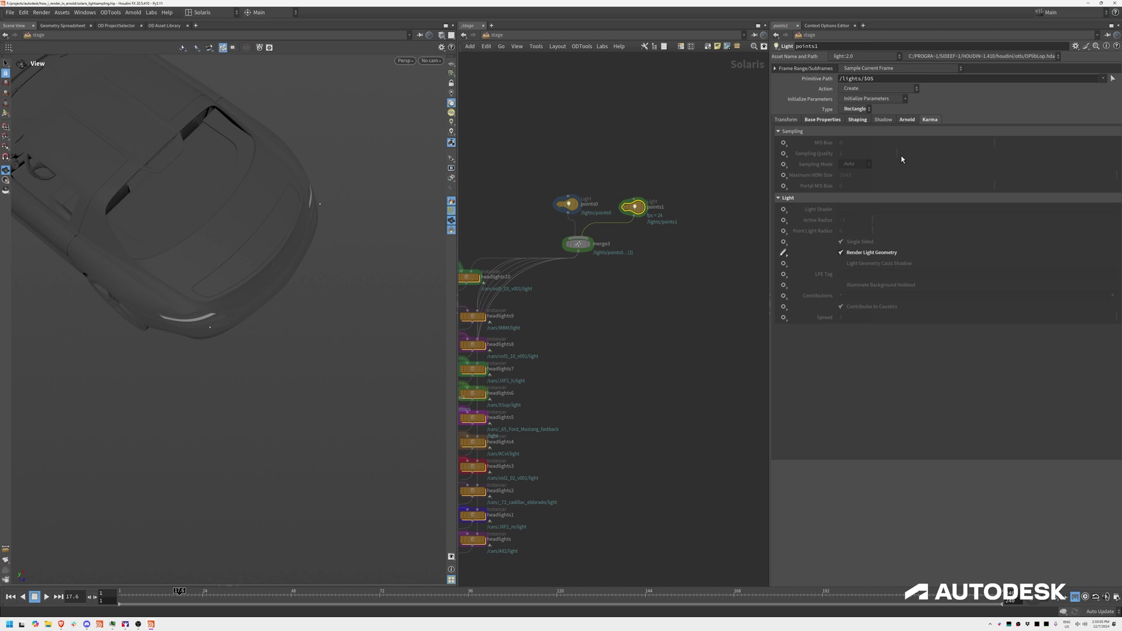
left_click(833, 120)
Display the merge node that combines all the car models and examine the cars with their red lights.
scroll(659, 326, "down", 2)
middle_click_drag(659, 325, 740, 230)
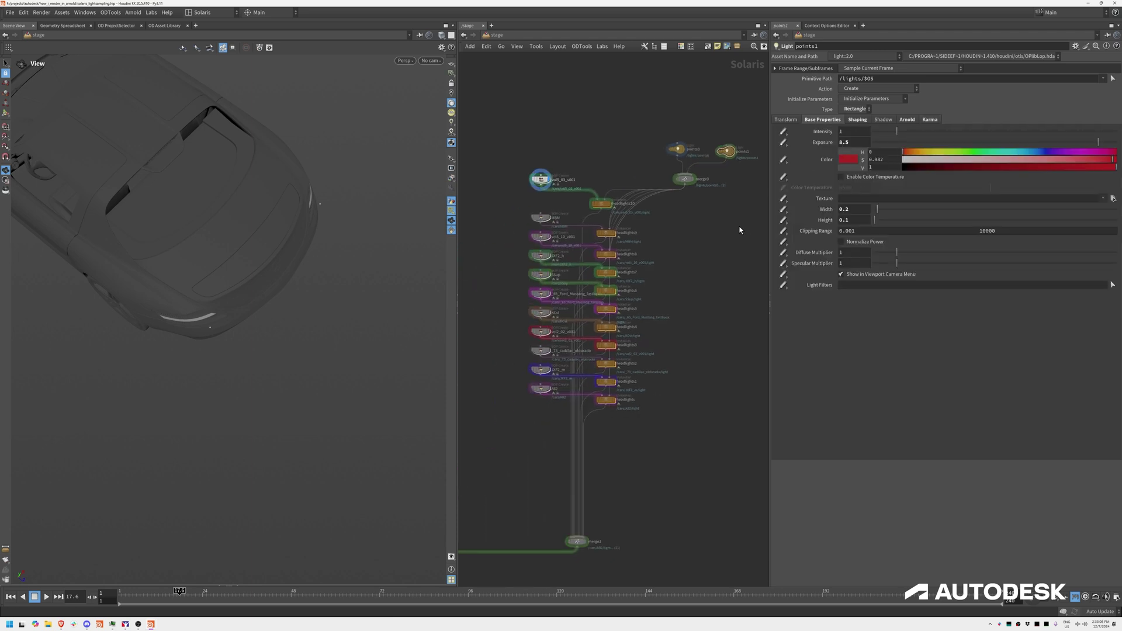
middle_click_drag(671, 455, 706, 350)
left_click(617, 436)
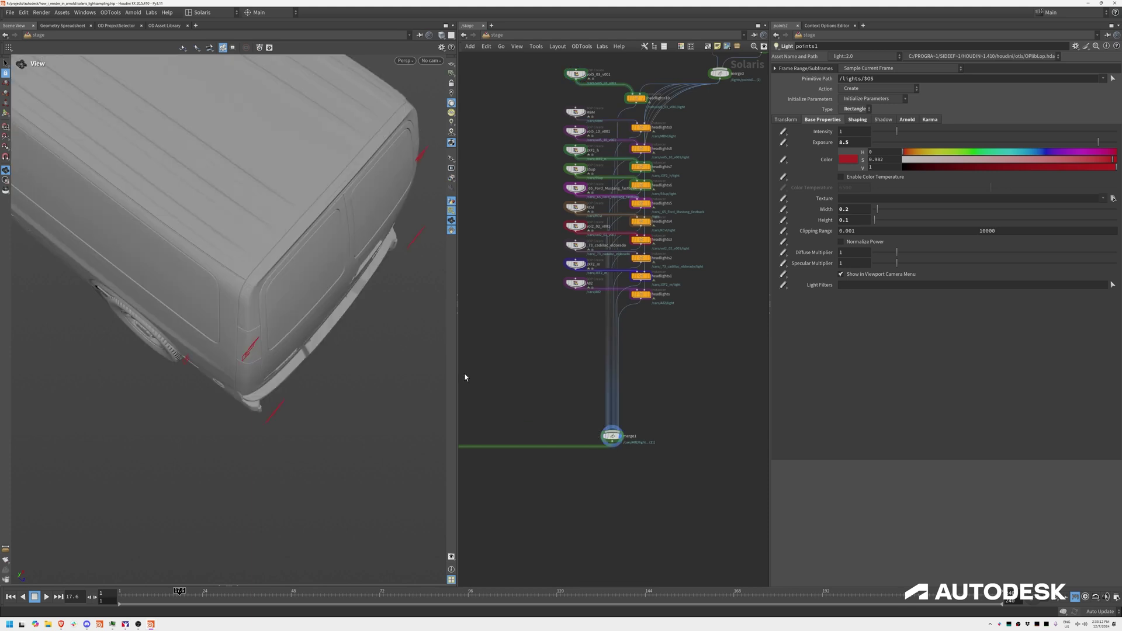
scroll(236, 316, "down", 3)
left_click_drag(236, 316, 309, 264)
Go back to the main node chain and display cars_instance for a closer look at the instanced cars.
middle_click_drag(539, 395, 734, 300)
middle_click_drag(669, 408, 669, 349)
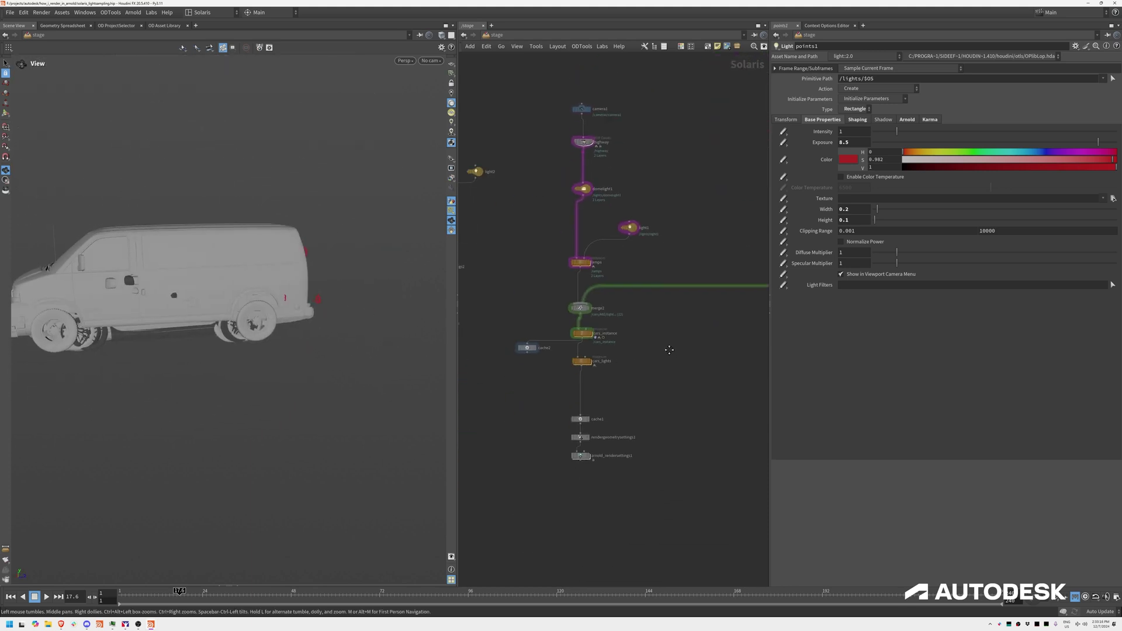
scroll(616, 310, "up", 5)
middle_click_drag(576, 361, 522, 277)
middle_click_drag(648, 351, 650, 314)
left_click(593, 272)
left_click(594, 273)
left_click(609, 265)
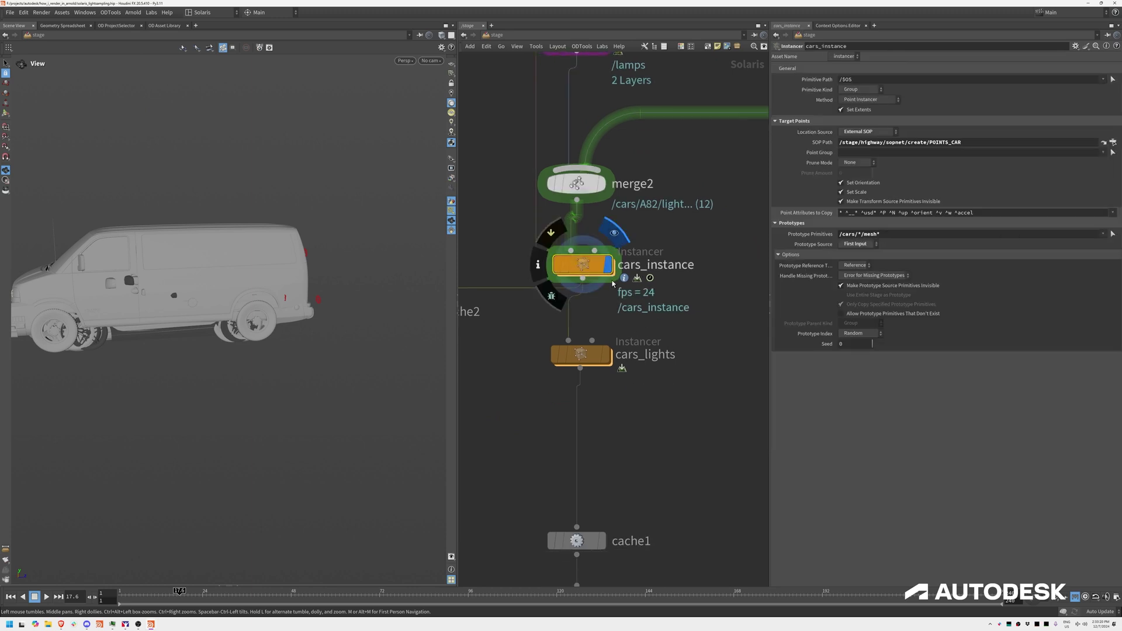
scroll(284, 316, "up", 5)
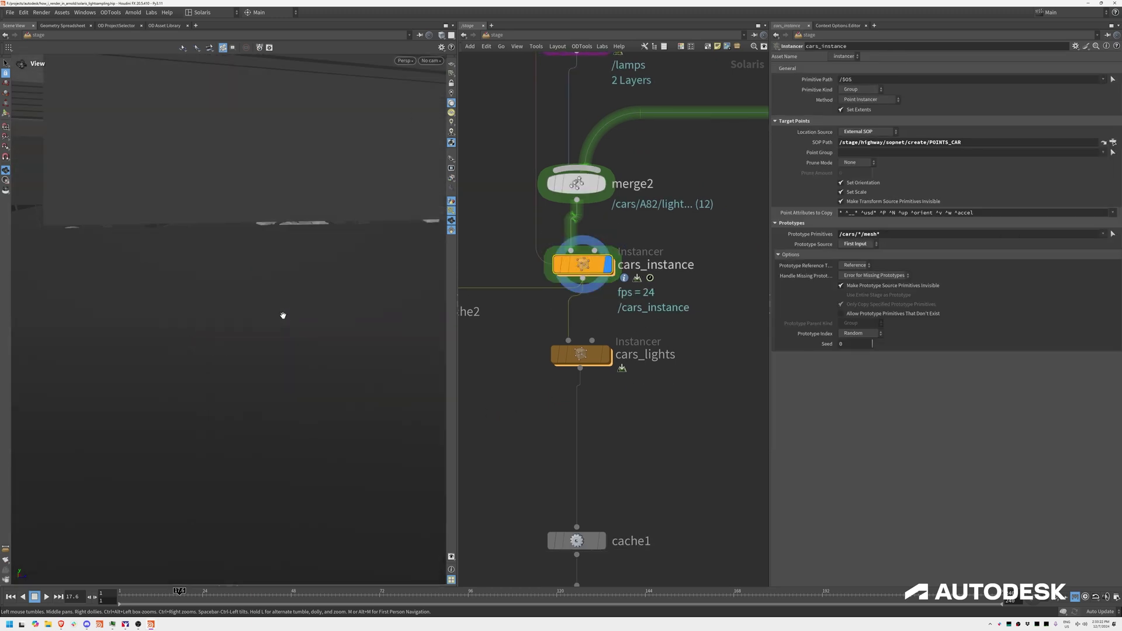
Display cache2 and scrub the timeline back to about frame 9 to examine the cars along the highway.
left_click_drag(332, 335, 356, 352)
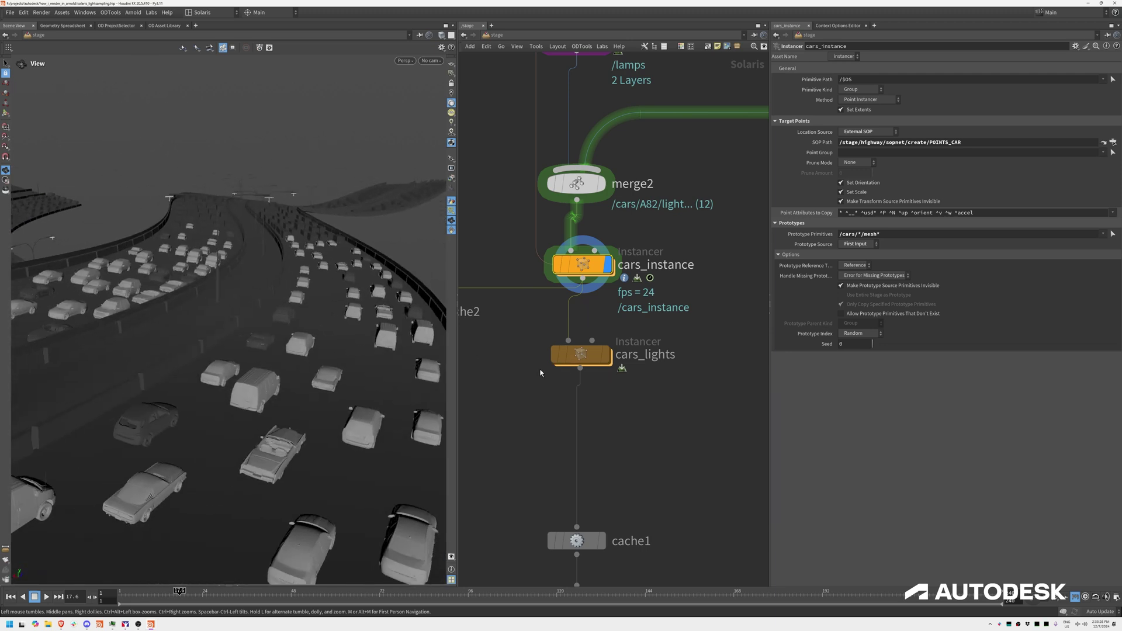
middle_click_drag(542, 373, 552, 344)
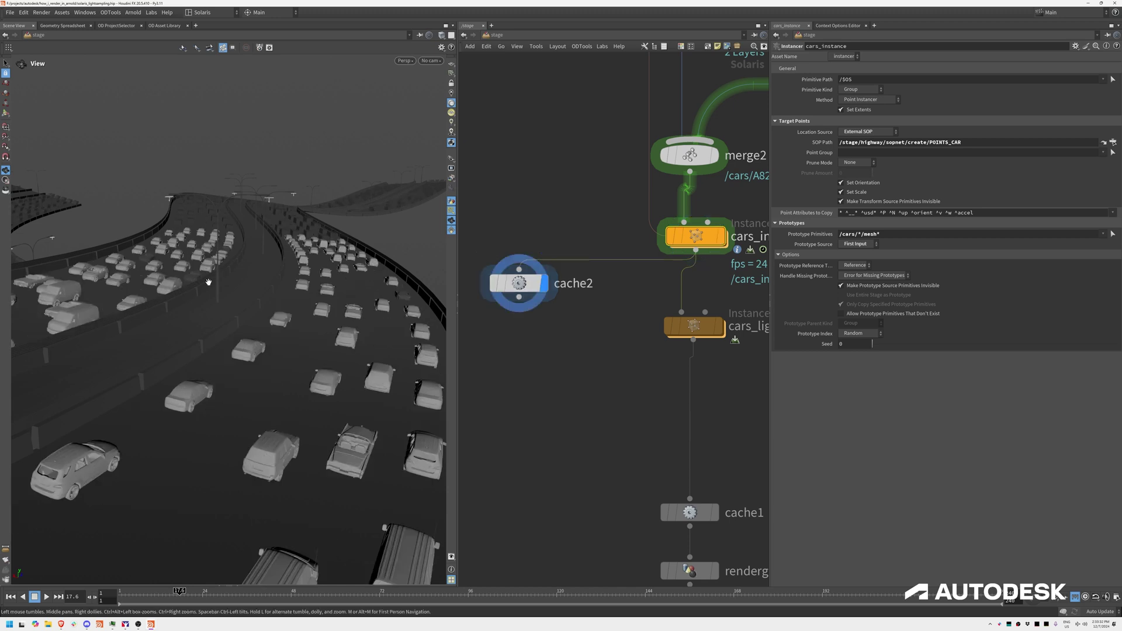
left_click_drag(179, 593, 148, 595)
left_click_drag(147, 468, 204, 519)
left_click_drag(147, 593, 148, 593)
Look through /cameras/camera1 and scrub the timeline back to about frame 7.
left_click(431, 60)
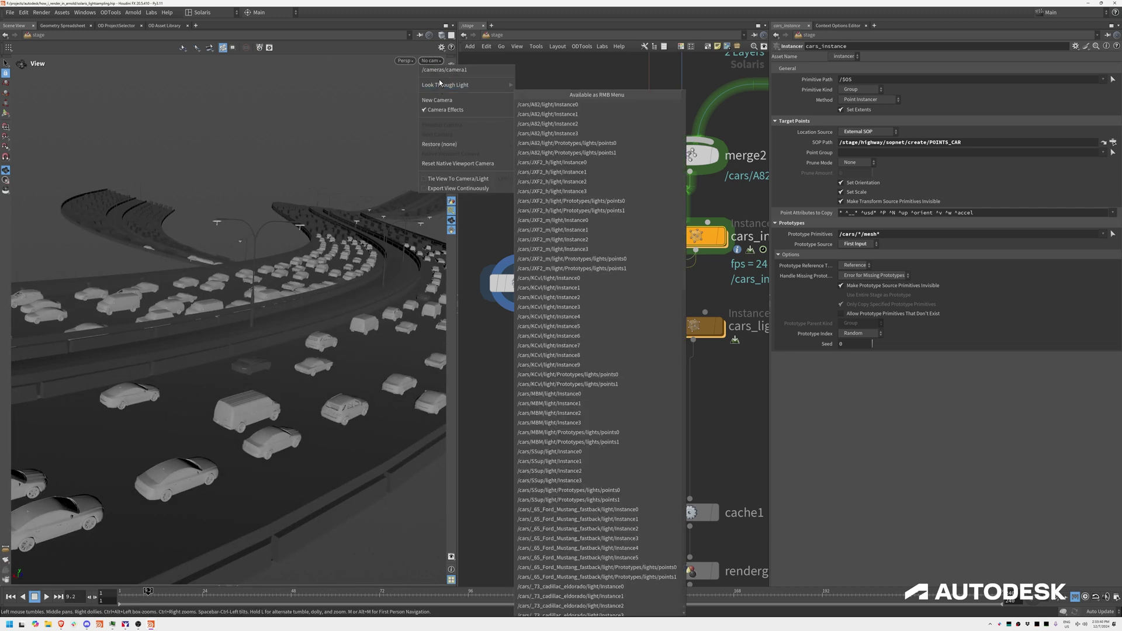
left_click(442, 70)
mouse_move(149, 598)
left_mouse_down()
mouse_move(130, 602)
mouse_move(142, 603)
left_mouse_up()
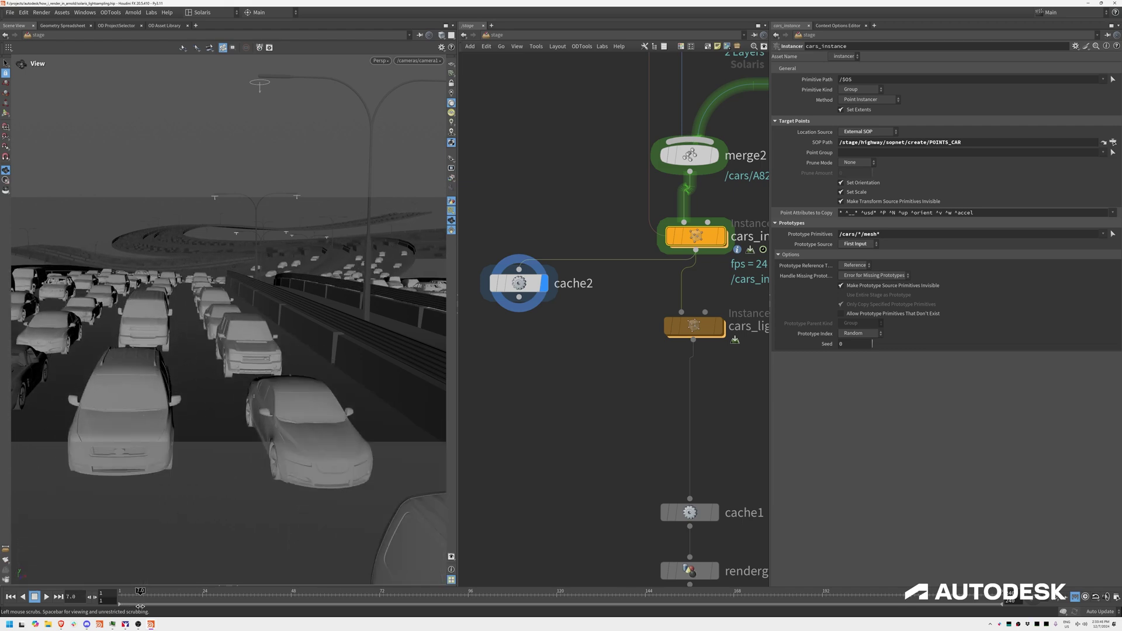
Display cars_instance and preview it in the viewport with Arnold, then return the viewport to Houdini VK.
middle_click_drag(575, 383, 475, 337)
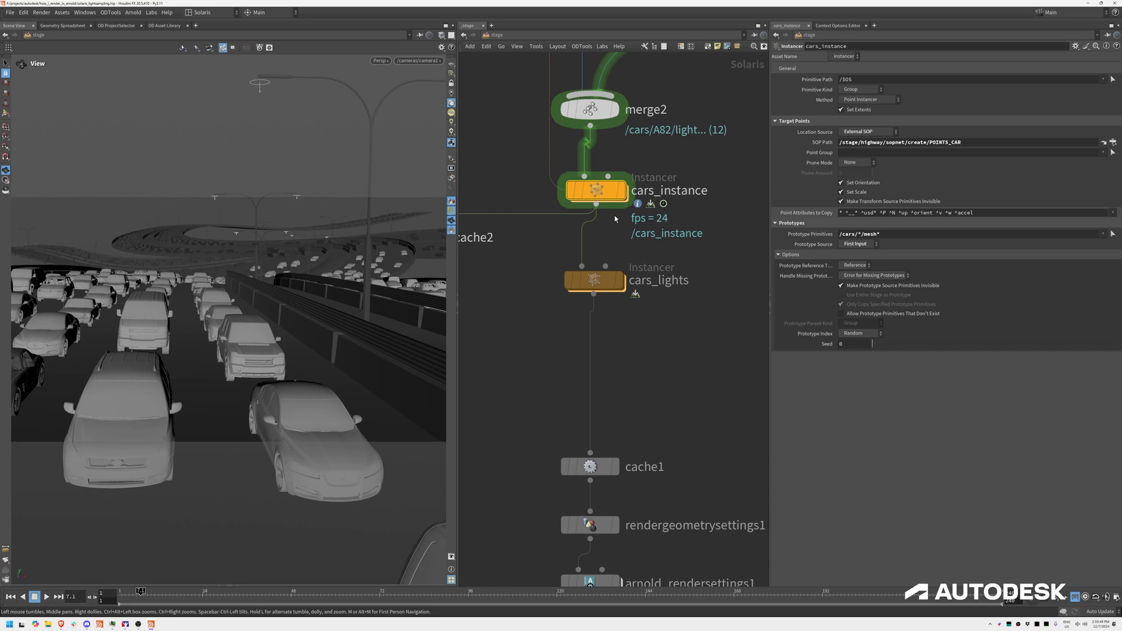
left_click(622, 190)
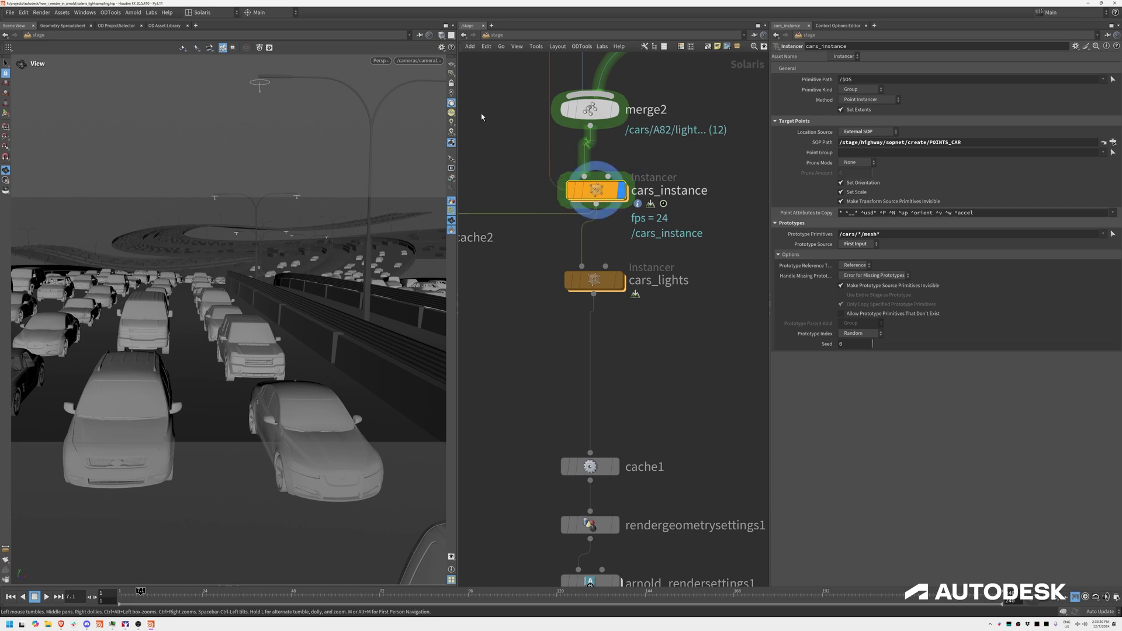
left_click(381, 60)
left_click(389, 130)
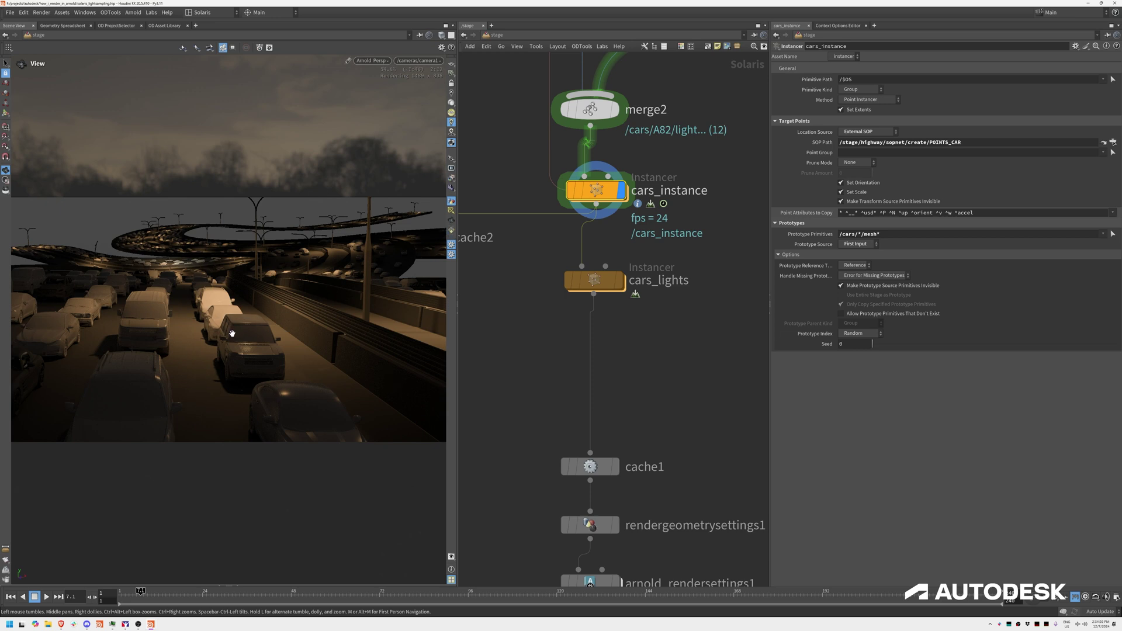
left_click(373, 62)
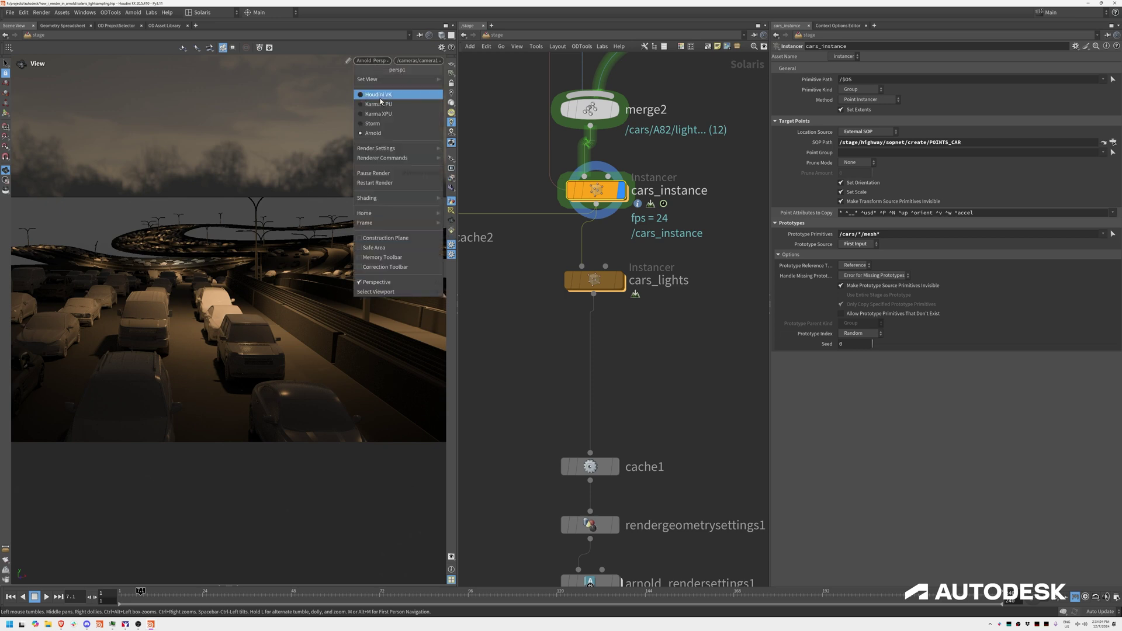
left_click(380, 99)
Display the cars_lights instancer, saving the scene before rendering the viewport with Arnold.
middle_click_drag(665, 328, 589, 257)
left_click(520, 211)
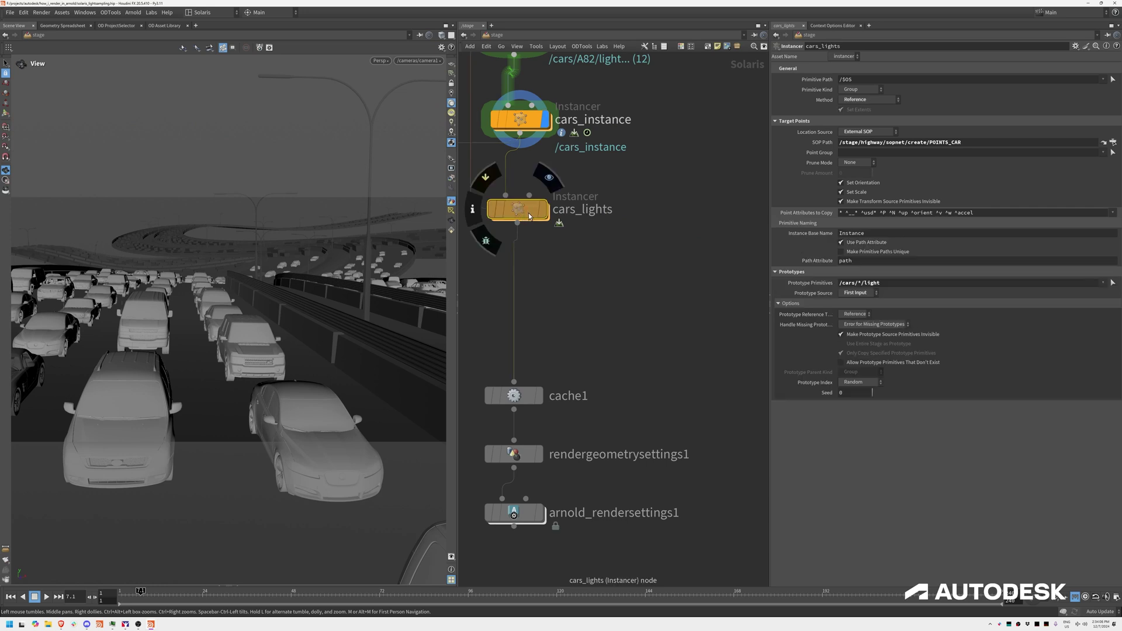
middle_click_drag(563, 311, 693, 277)
key("ctrl+s")
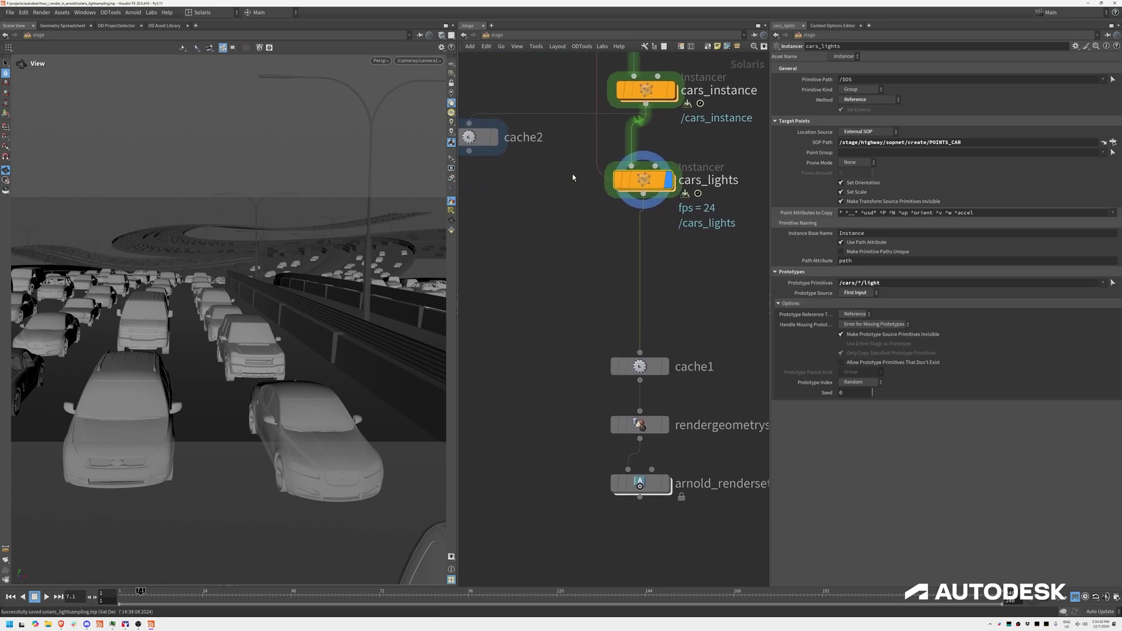
left_click(382, 61)
left_click(390, 133)
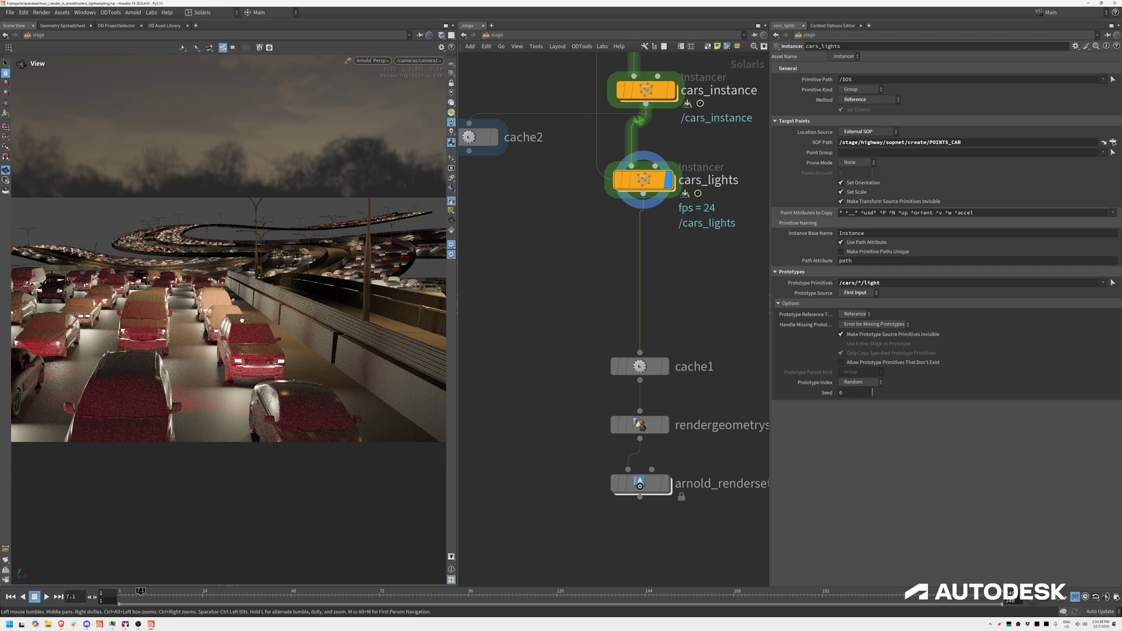
Examine the Arnold render of the lit highway from above, then return the viewport to Houdini VK.
left_click_drag(232, 314, 318, 311)
left_click_drag(186, 329, 200, 321)
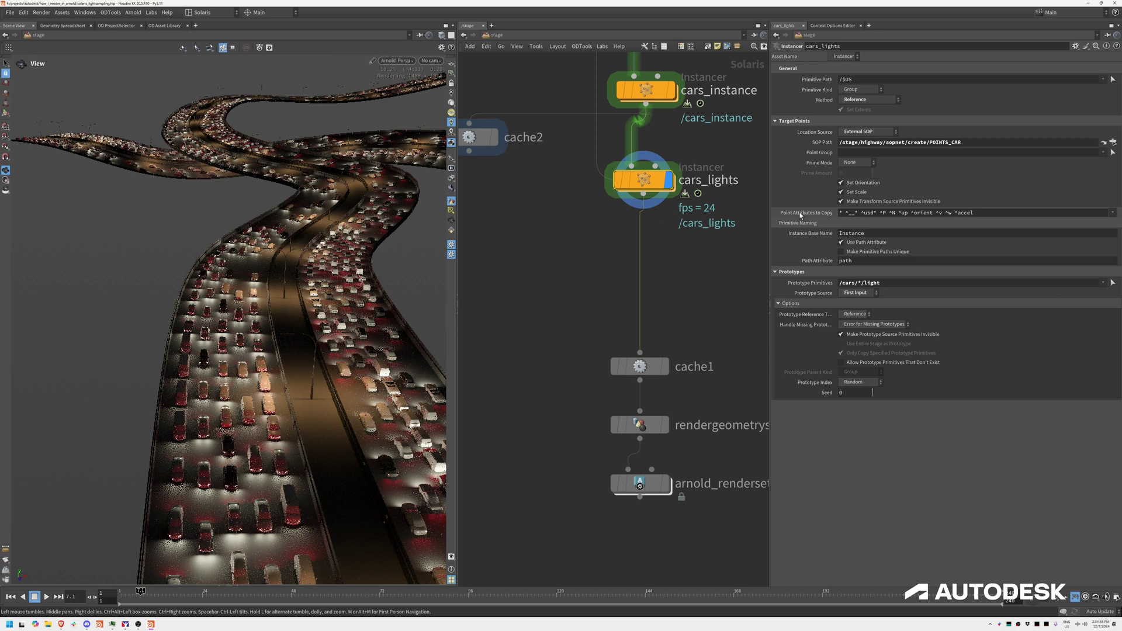
left_click(406, 61)
left_click(410, 95)
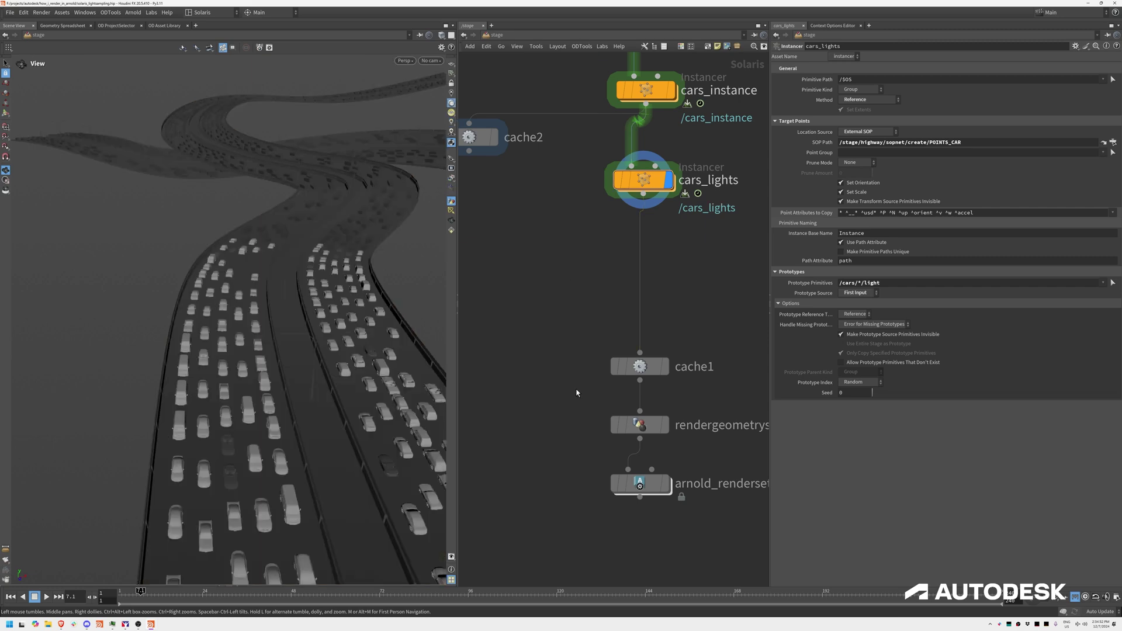
Move the separate light_instancer test network farther away from the main highway node chain.
scroll(537, 225, "down", 10)
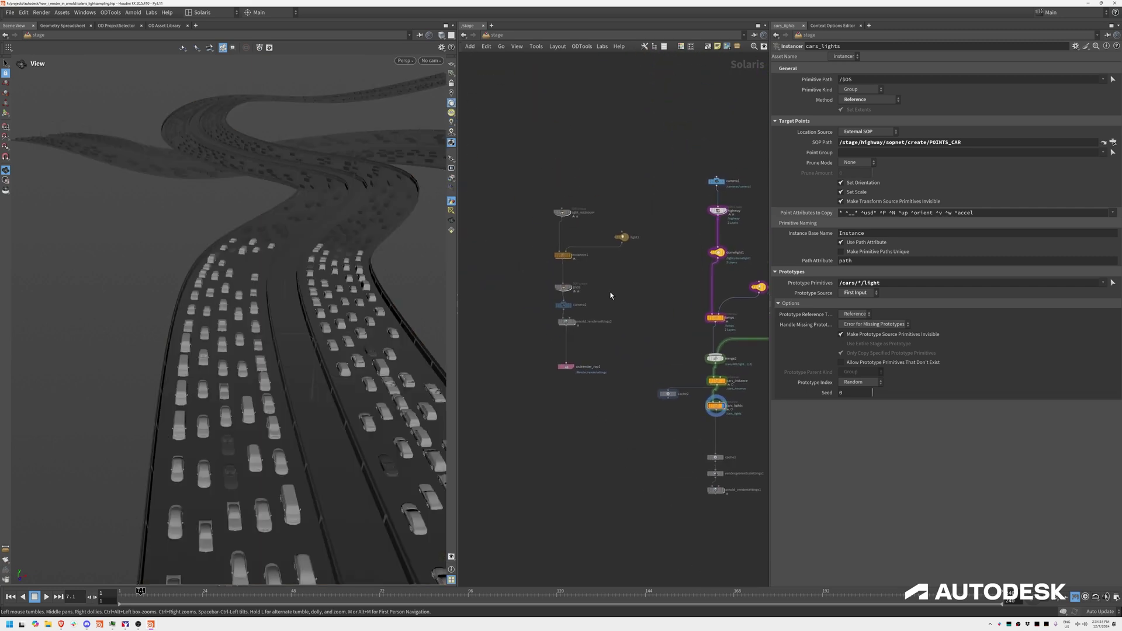
left_click_drag(621, 380, 626, 383)
left_click_drag(627, 240, 568, 291)
left_click(554, 248)
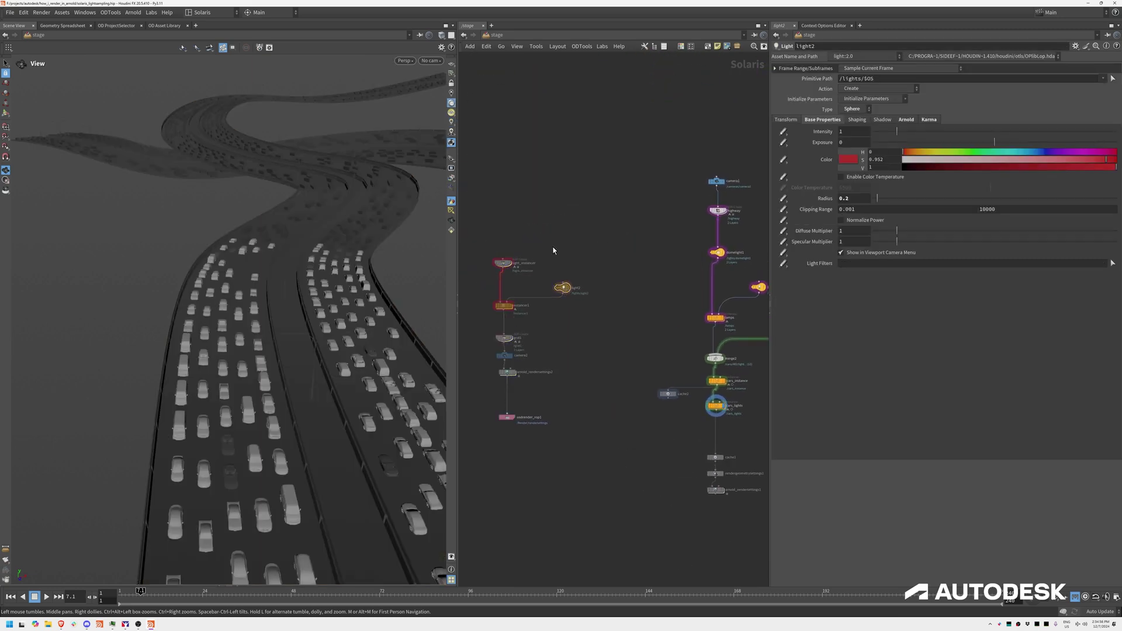
middle_click_drag(553, 248, 609, 209)
scroll(509, 270, "up", 3)
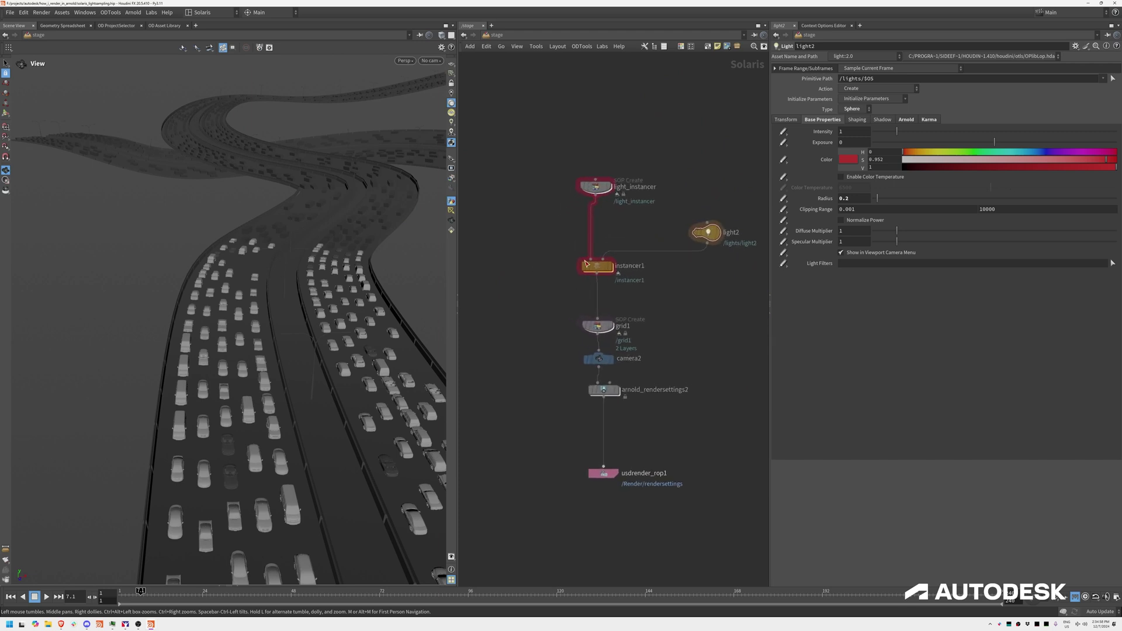
Display light_instancer and examine its row of point grids.
left_click(610, 187)
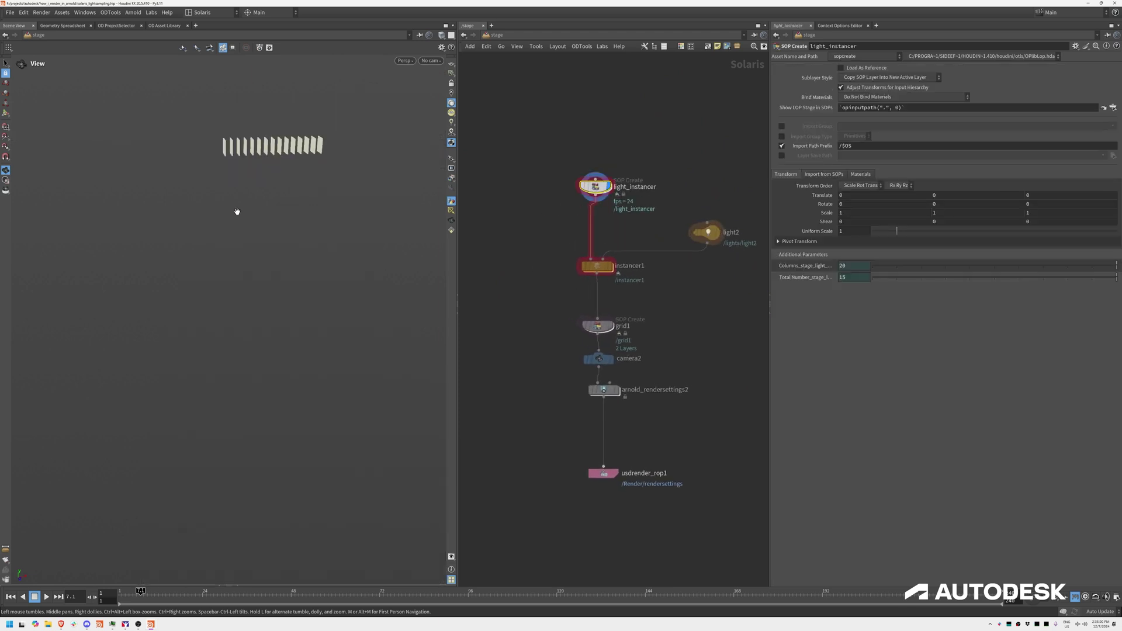
left_click_drag(203, 338, 185, 344)
right_click_drag(185, 344, 403, 304)
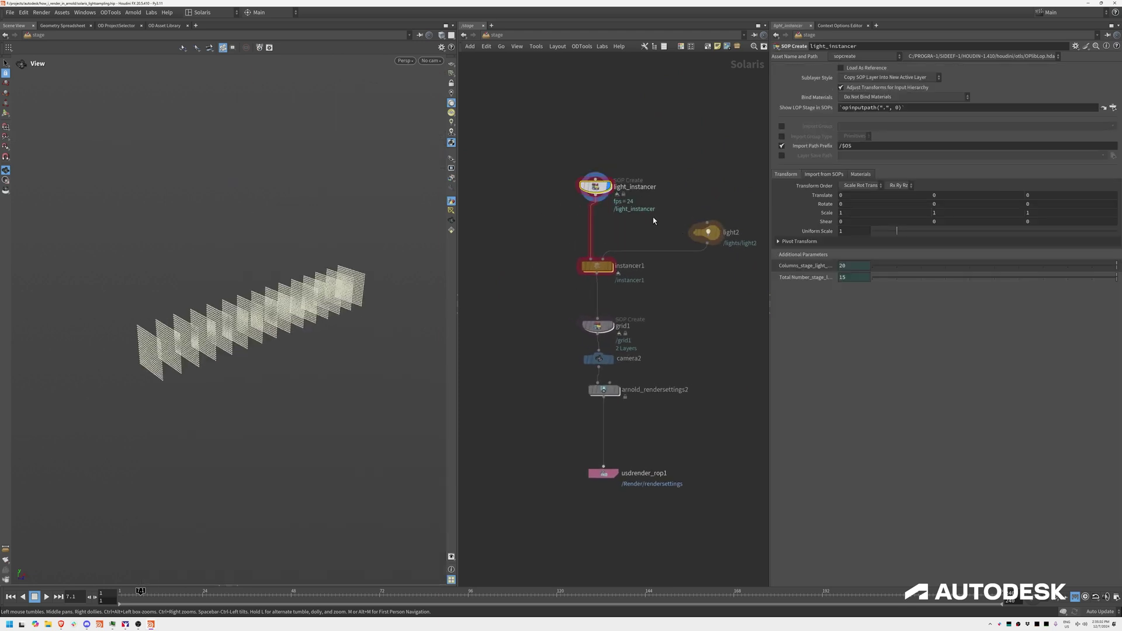
right_click_drag(653, 216, 686, 217)
middle_click_drag(491, 207, 517, 204)
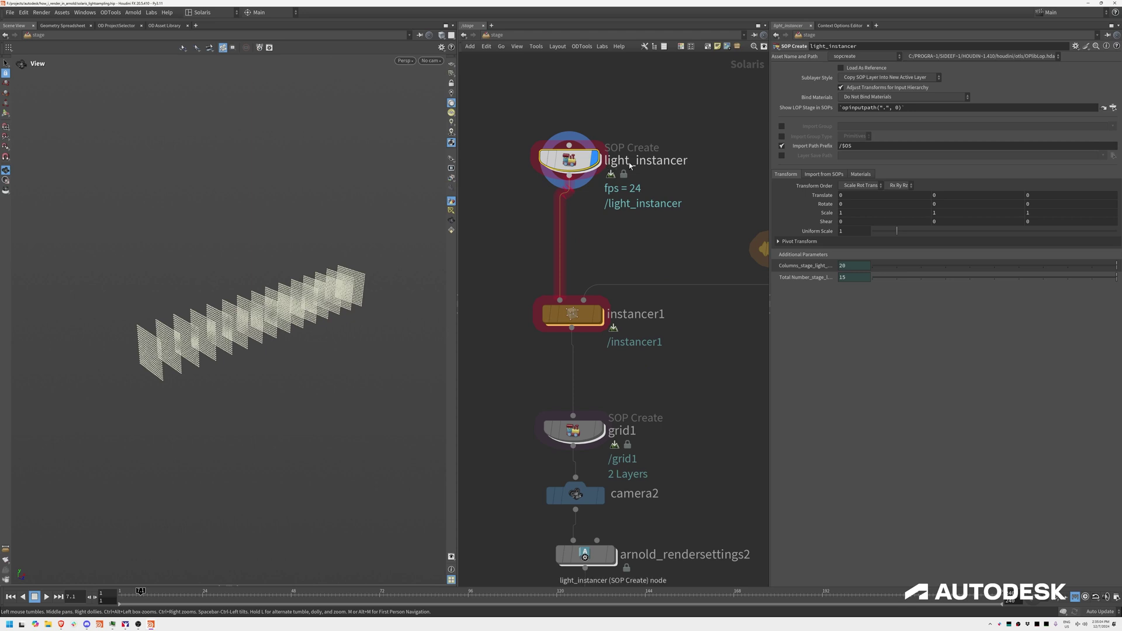
Go inside light_instancer, display grid1 framed in the view, and turn on point display.
double_click(576, 161)
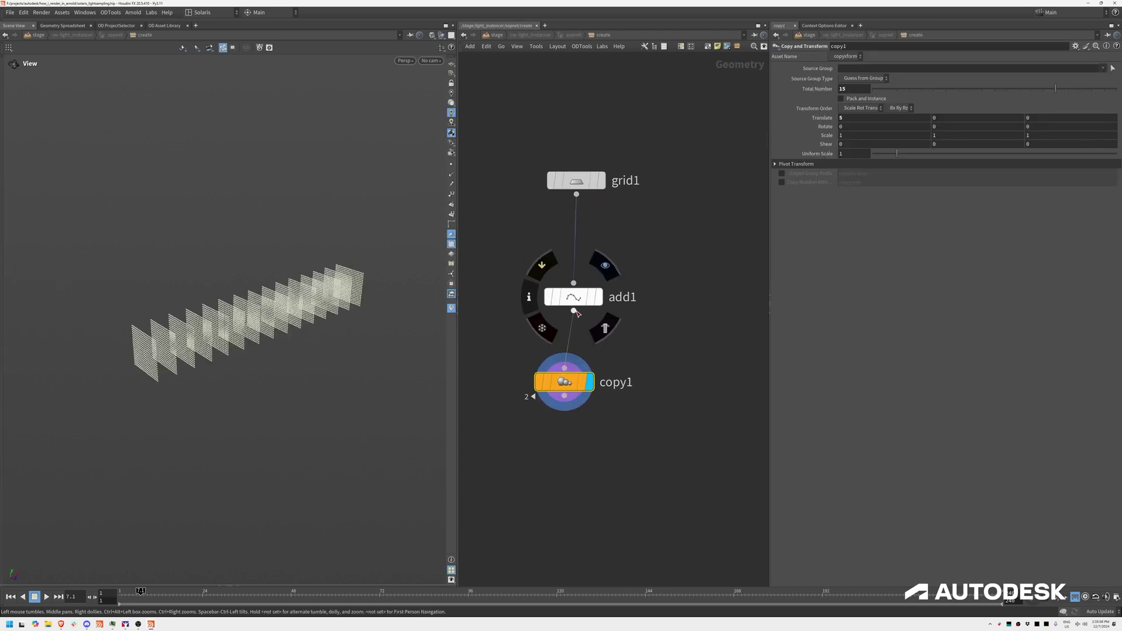
left_click(576, 184)
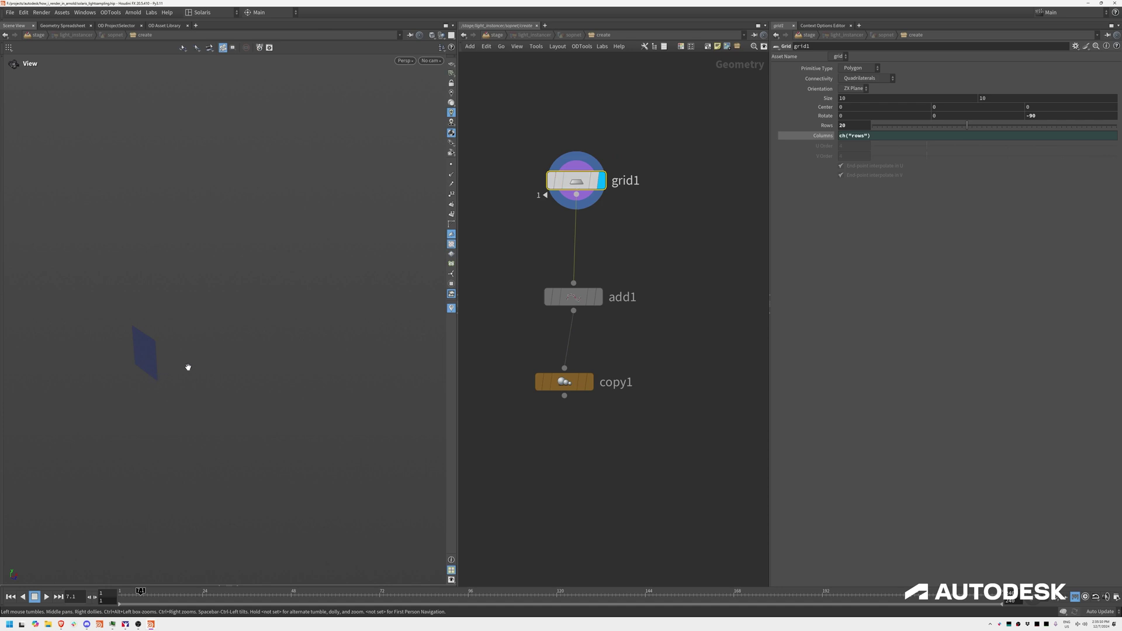
key("f")
left_click_drag(172, 373, 371, 230)
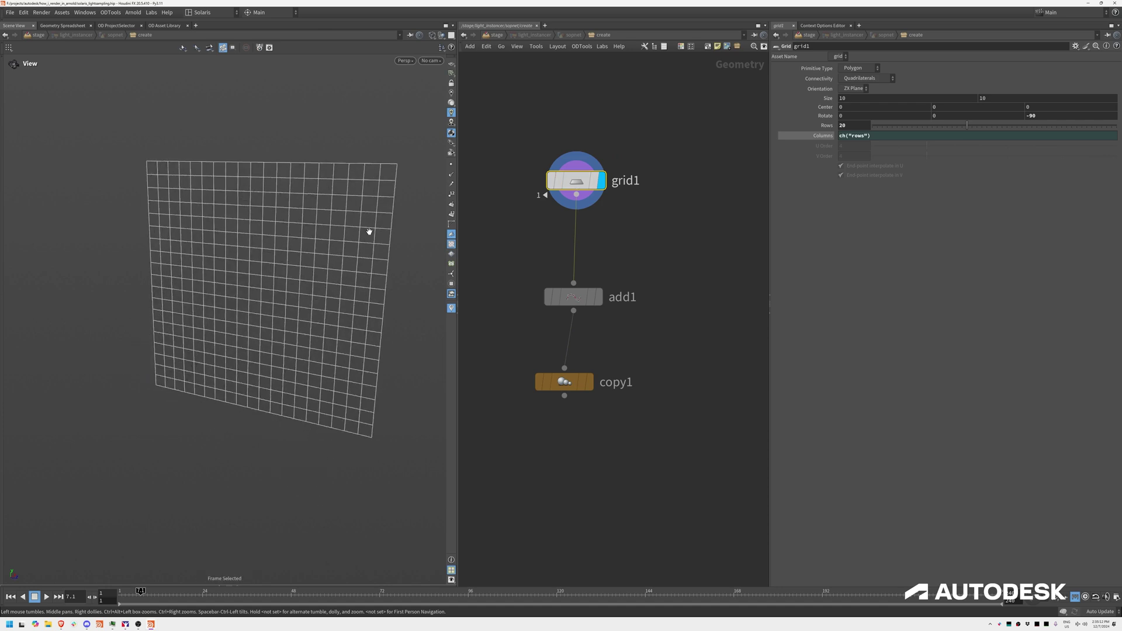
left_click(451, 165)
Display add1 and copy1 in turn, and examine copy1's settings and the copied point grids.
left_click(598, 297)
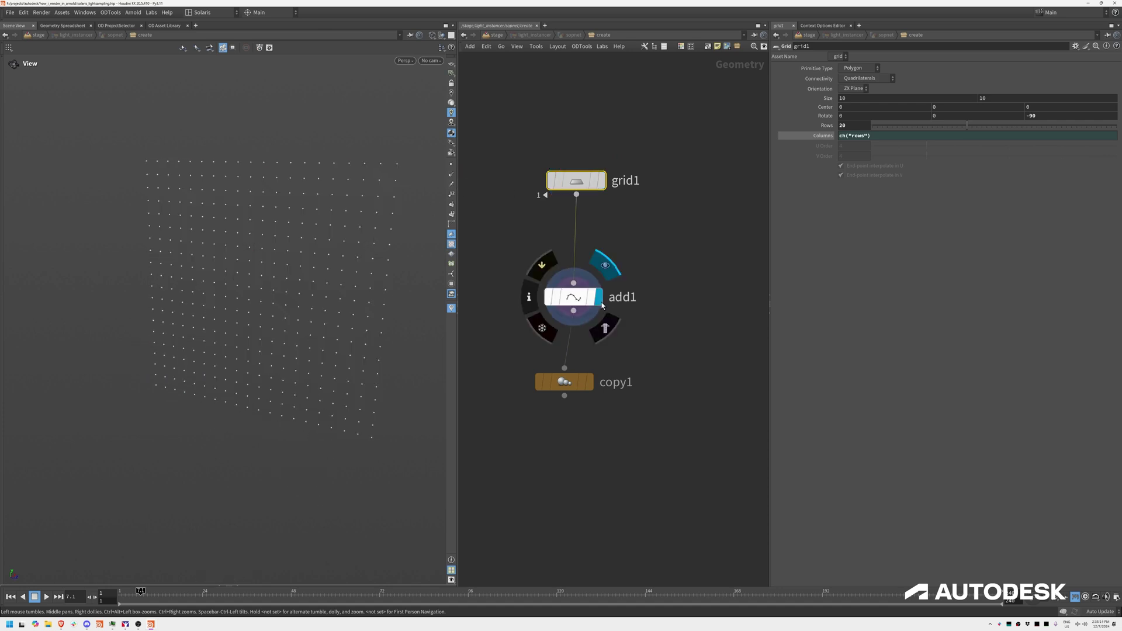
left_click(589, 382)
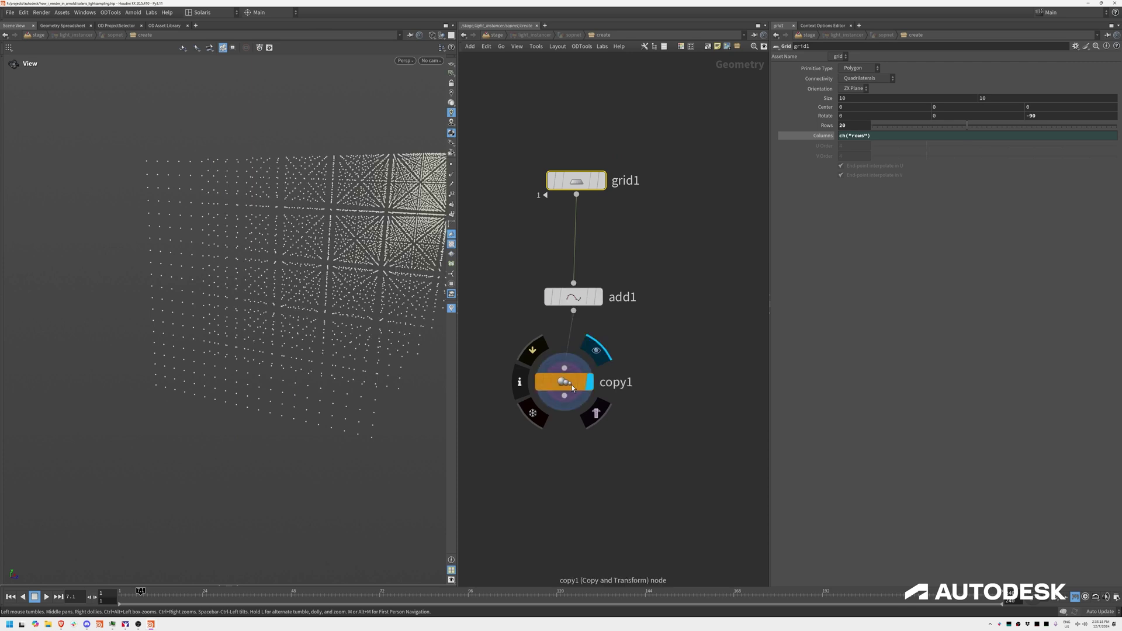
left_click(564, 382)
left_click_drag(310, 341, 382, 168)
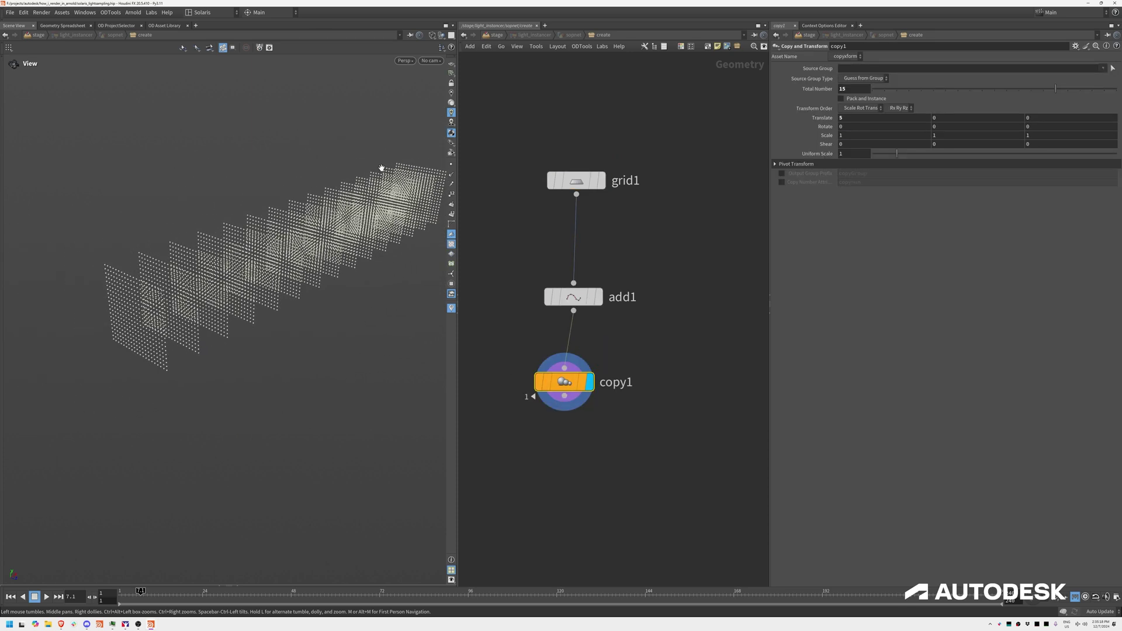
Return to the stage level and examine light_instancer's columns and total number parameters and light2's base properties.
left_click(496, 35)
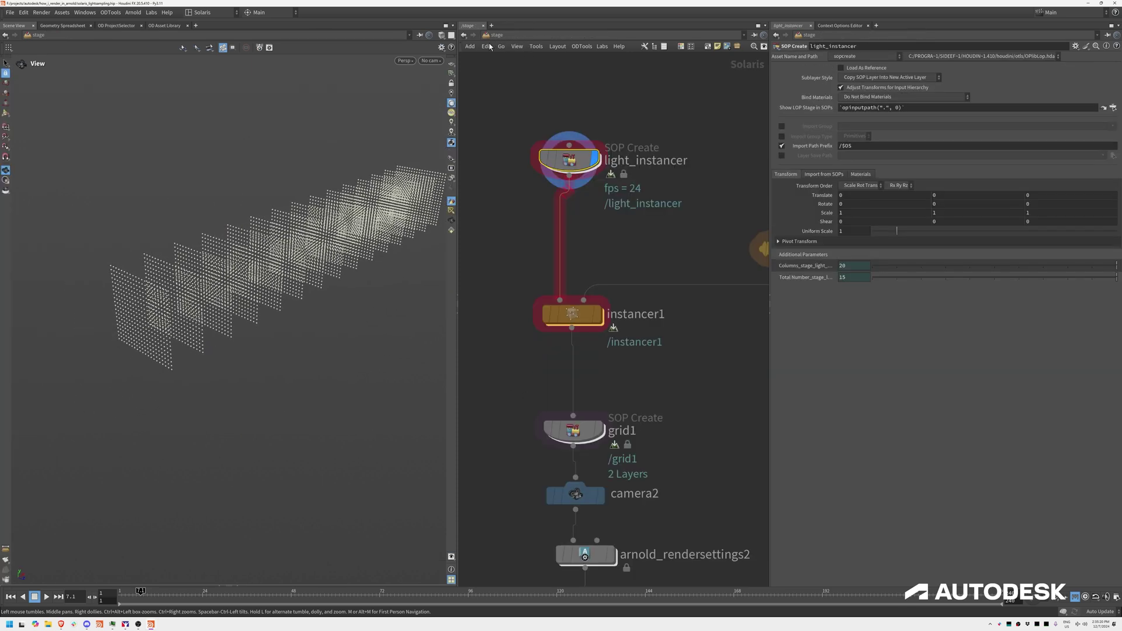
mouse_move(585, 175)
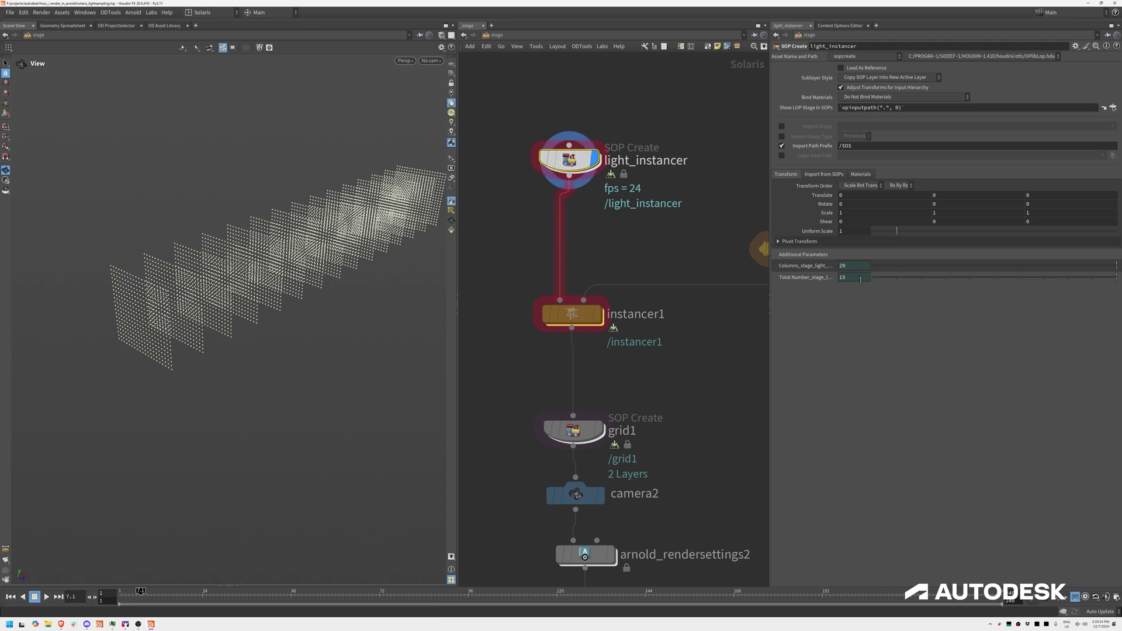
mouse_move(861, 279)
middle_mouse_down()
mouse_move(803, 281)
mouse_move(892, 280)
mouse_move(866, 280)
middle_mouse_up()
left_click_drag(320, 314, 355, 314)
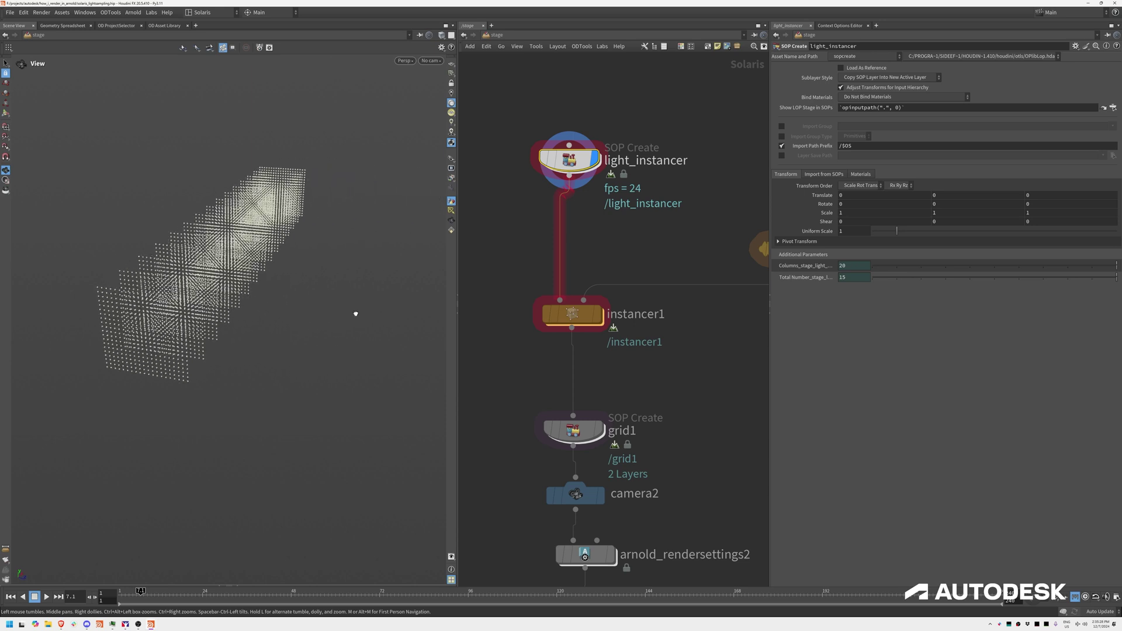
mouse_move(860, 280)
middle_mouse_down()
mouse_move(934, 284)
mouse_move(837, 295)
mouse_move(851, 297)
middle_mouse_up()
middle_click_drag(704, 325, 598, 319)
left_click(685, 246)
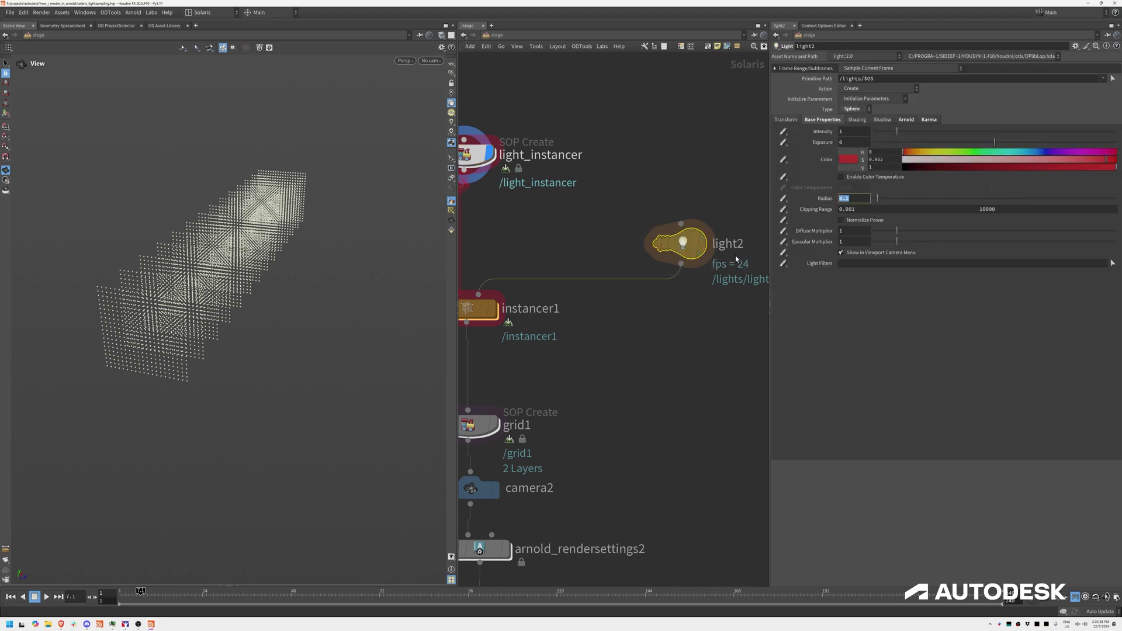
Display instancer1 and set its instancing Method to Reference.
left_click(494, 309)
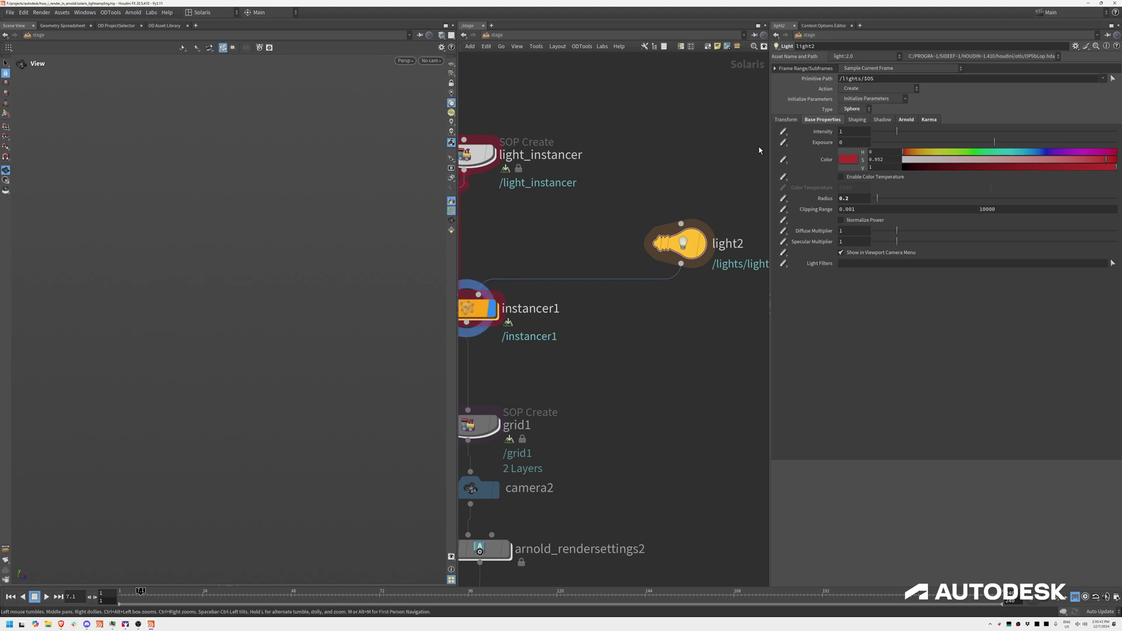
middle_click_drag(558, 194, 672, 143)
left_click(587, 258)
left_click(859, 101)
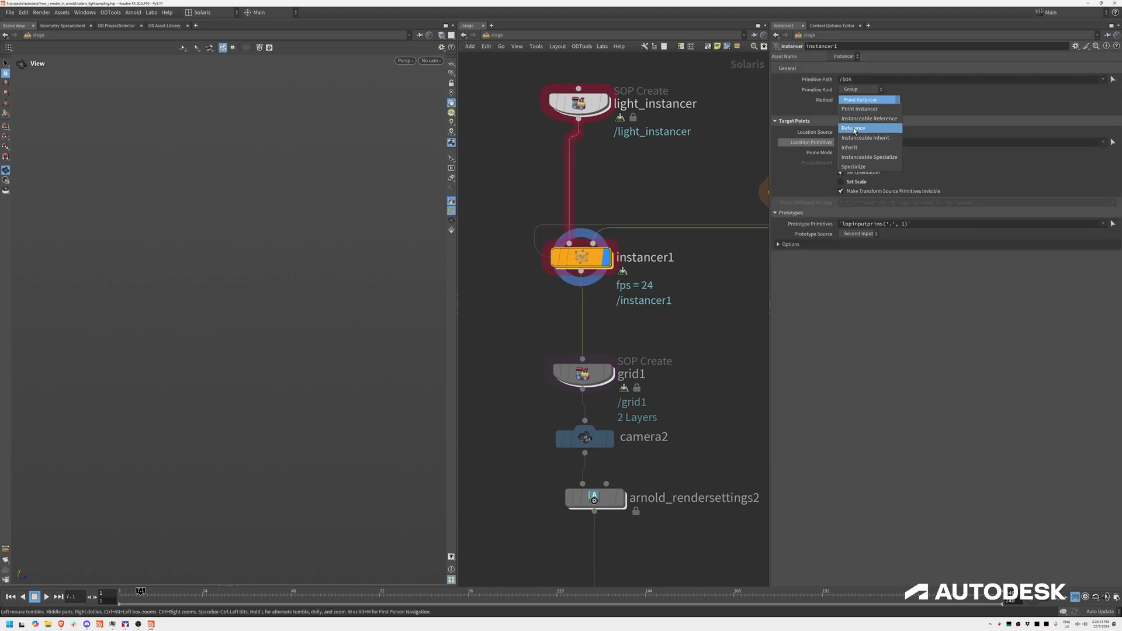
left_click(862, 129)
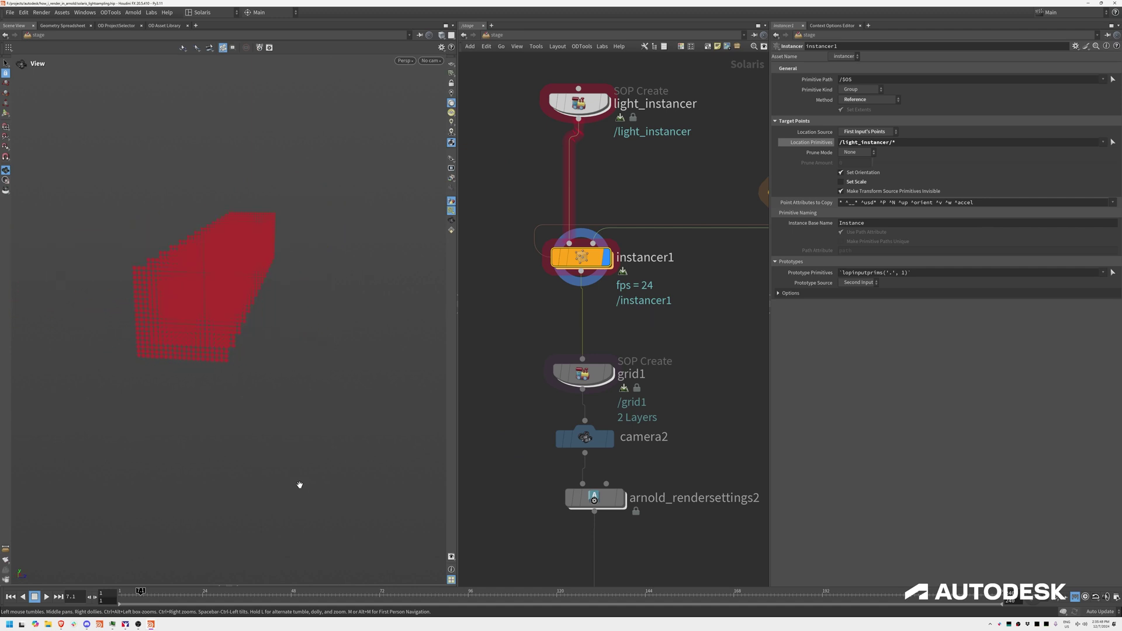
Open the scene graph pane below the viewport and examine the descendant count of instancer1.
left_click(221, 585)
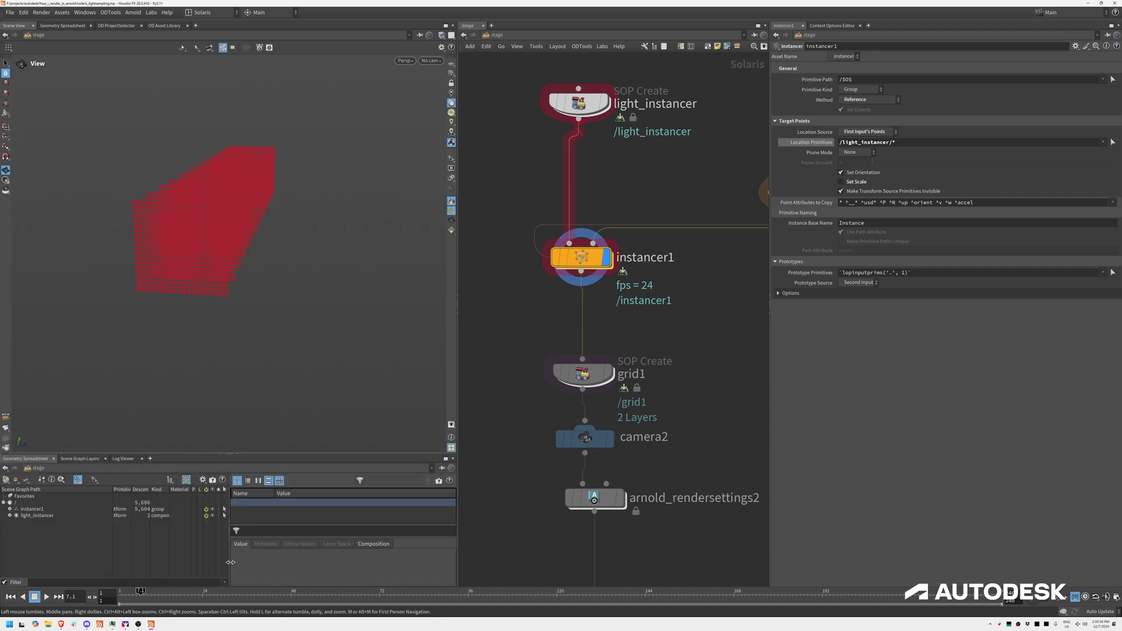
left_click_drag(151, 489, 156, 489)
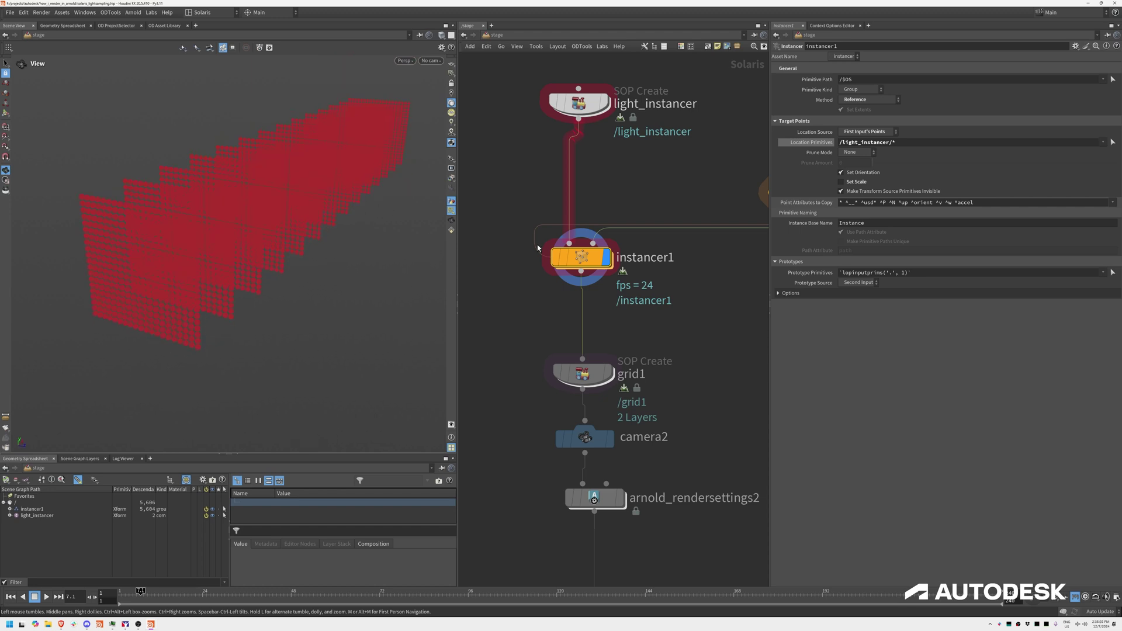
middle_click_drag(641, 331, 669, 208)
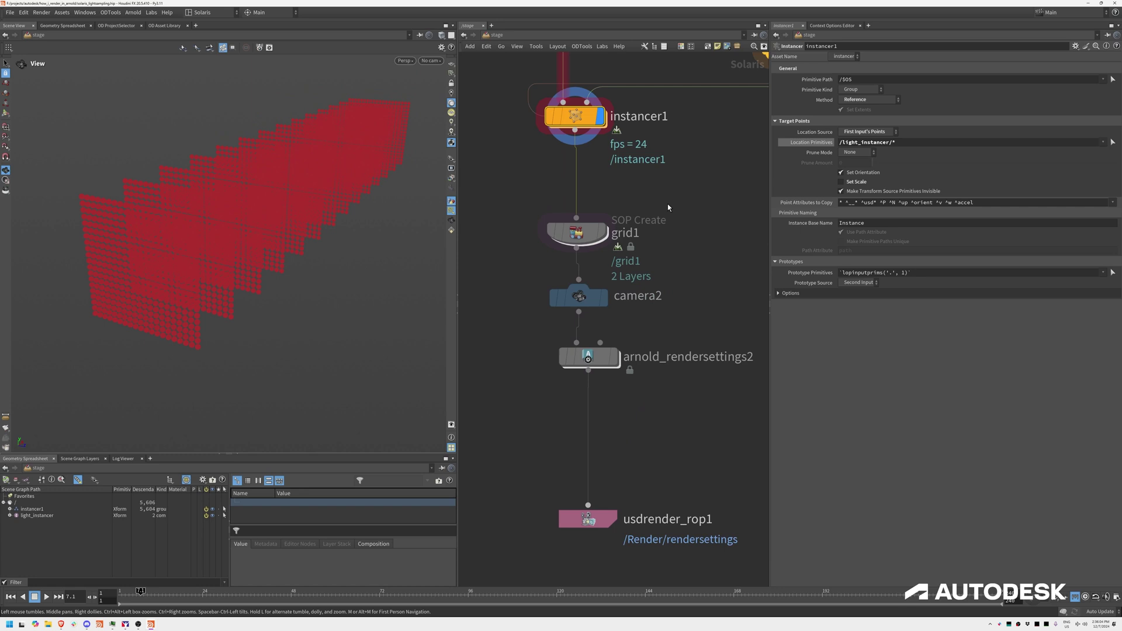
Display grid1, orbit around the light grids, then display camera2 and look through /cameras/camera2 in the viewport.
left_click(603, 233)
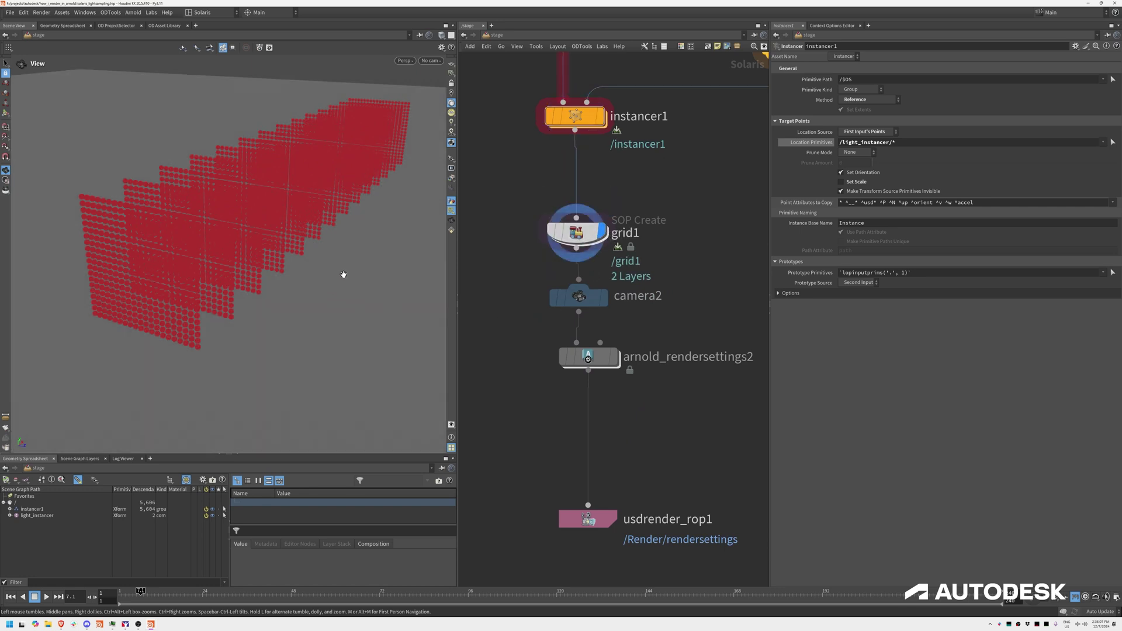
mouse_move(344, 275)
left_mouse_down()
mouse_move(325, 243)
mouse_move(333, 263)
left_mouse_up()
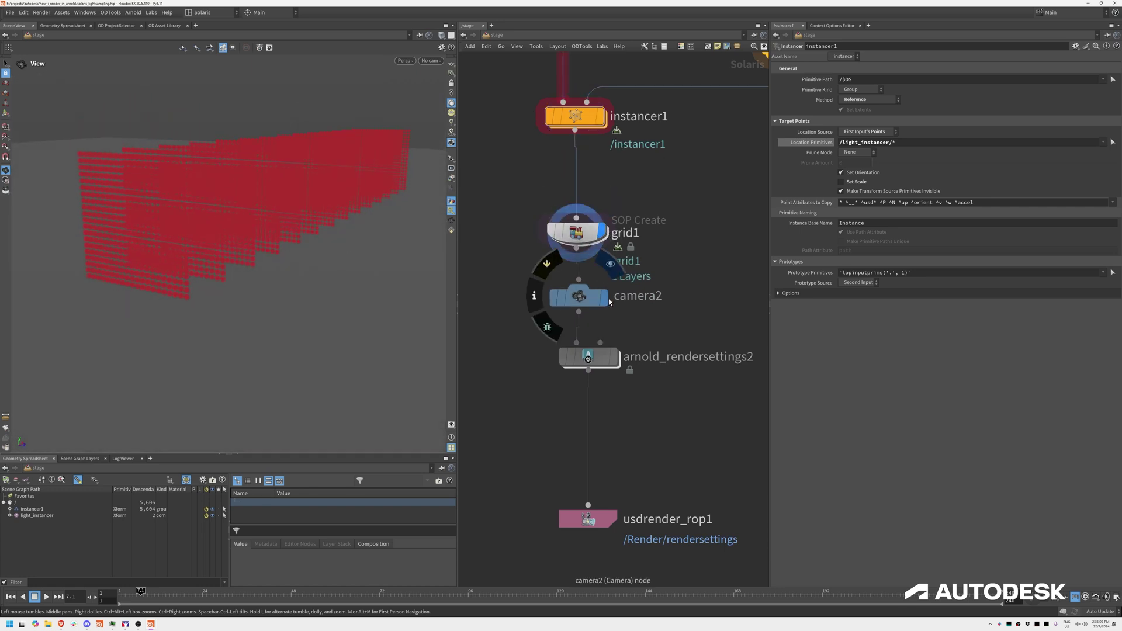
left_click(605, 298)
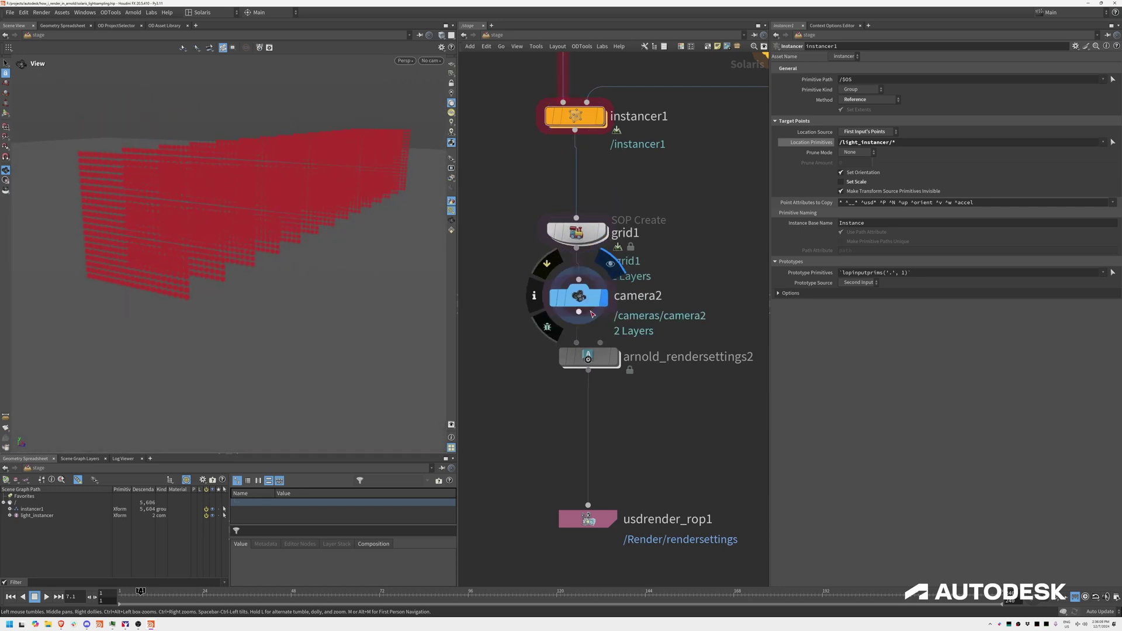
left_click(431, 60)
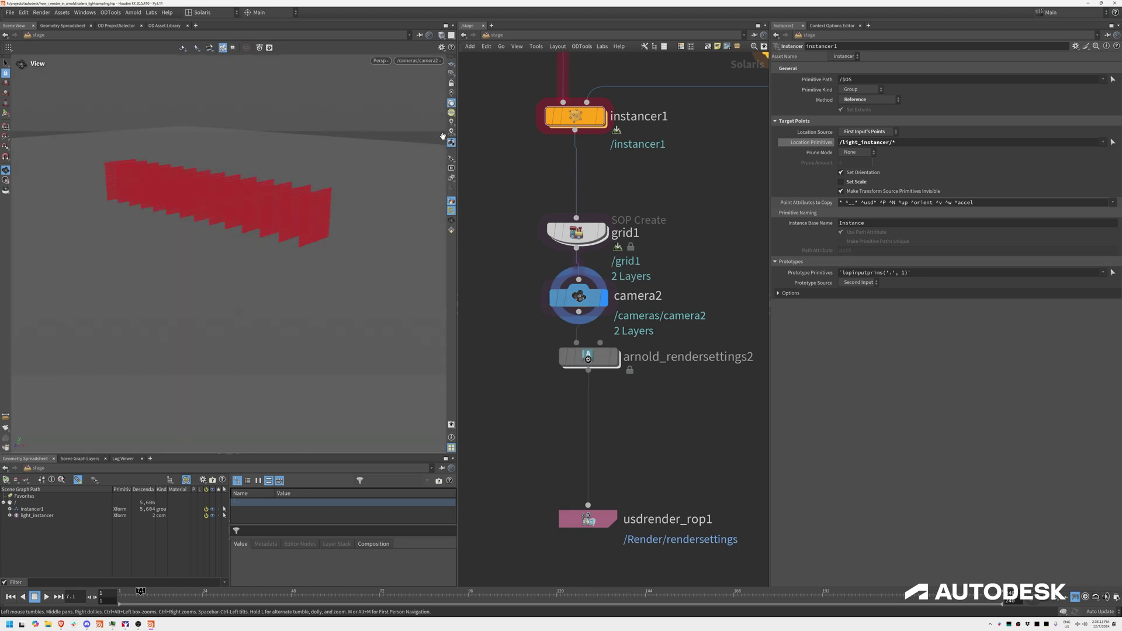
Display arnold_rendersettings2 and set its Light Samples to 0, leaving Max. Camera (AA) at 20.
middle_click_drag(640, 127, 621, 108)
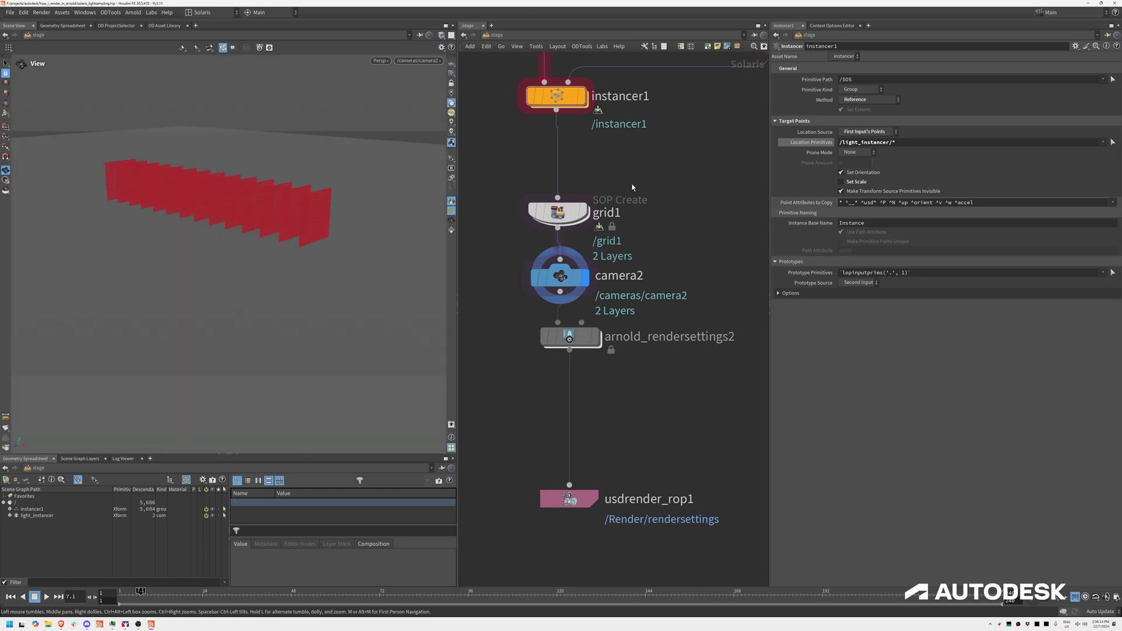
left_click(576, 339)
left_click(576, 342)
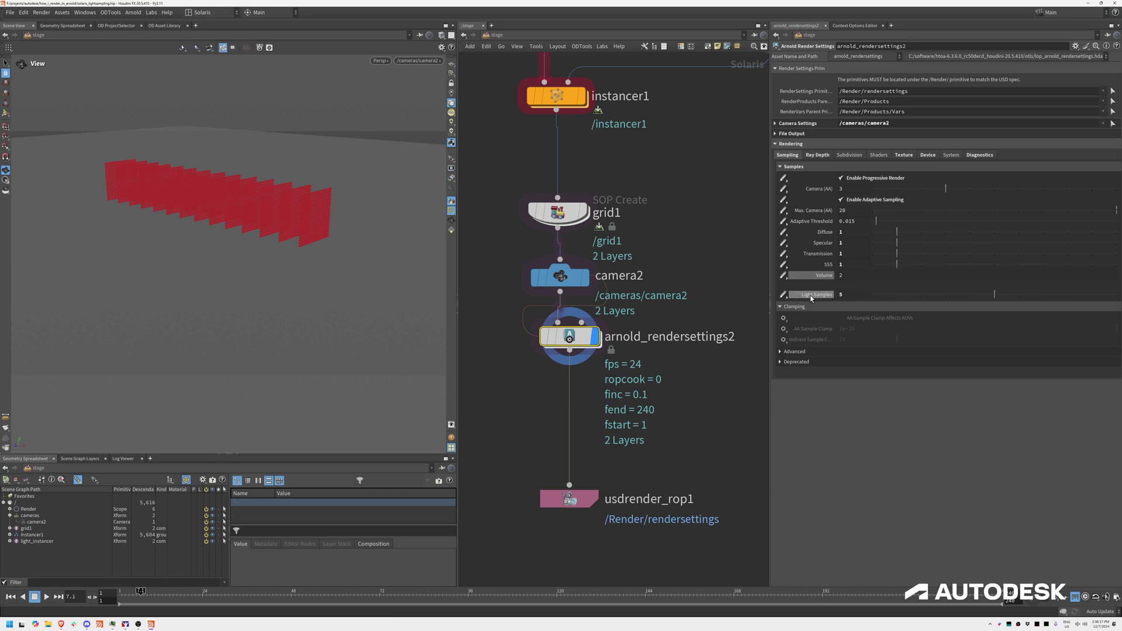
left_click_drag(901, 296, 836, 295)
double_click(842, 211)
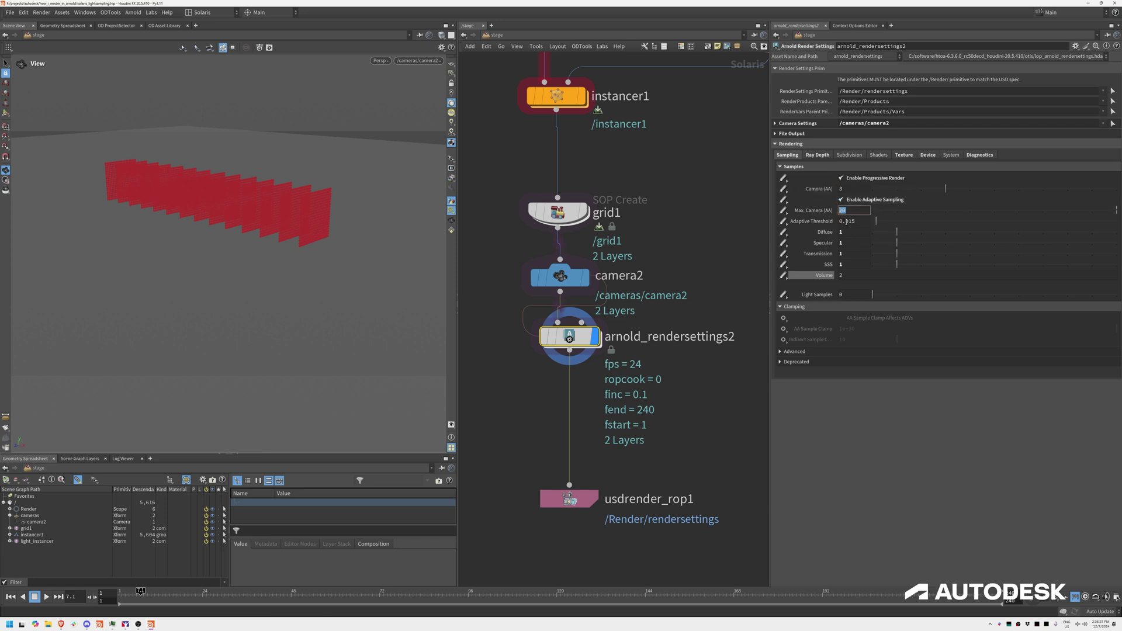
double_click(851, 295)
left_click(846, 296)
left_click(838, 409)
left_click(672, 184)
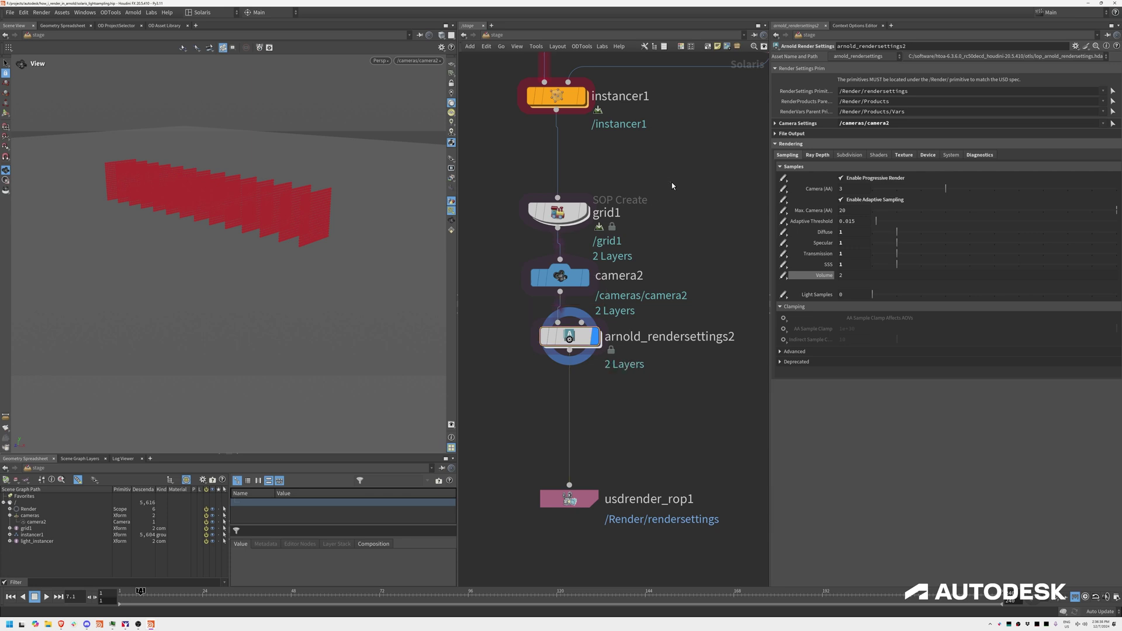
Examine light2's base properties and its Arnold light settings.
middle_click_drag(677, 182, 557, 346)
left_click(654, 204)
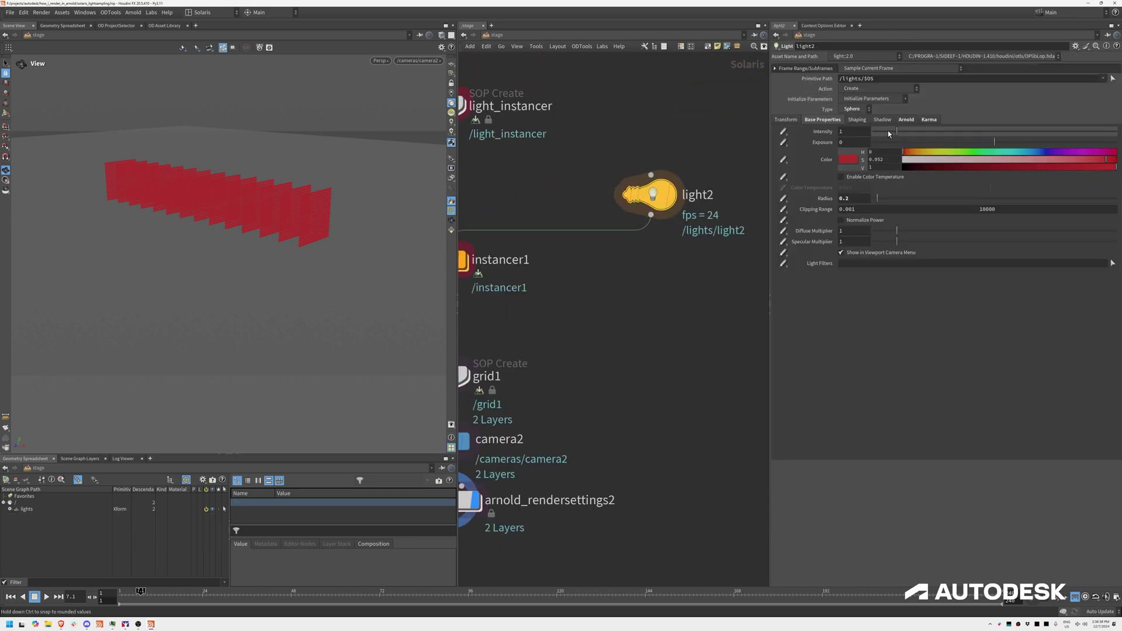
left_click(906, 119)
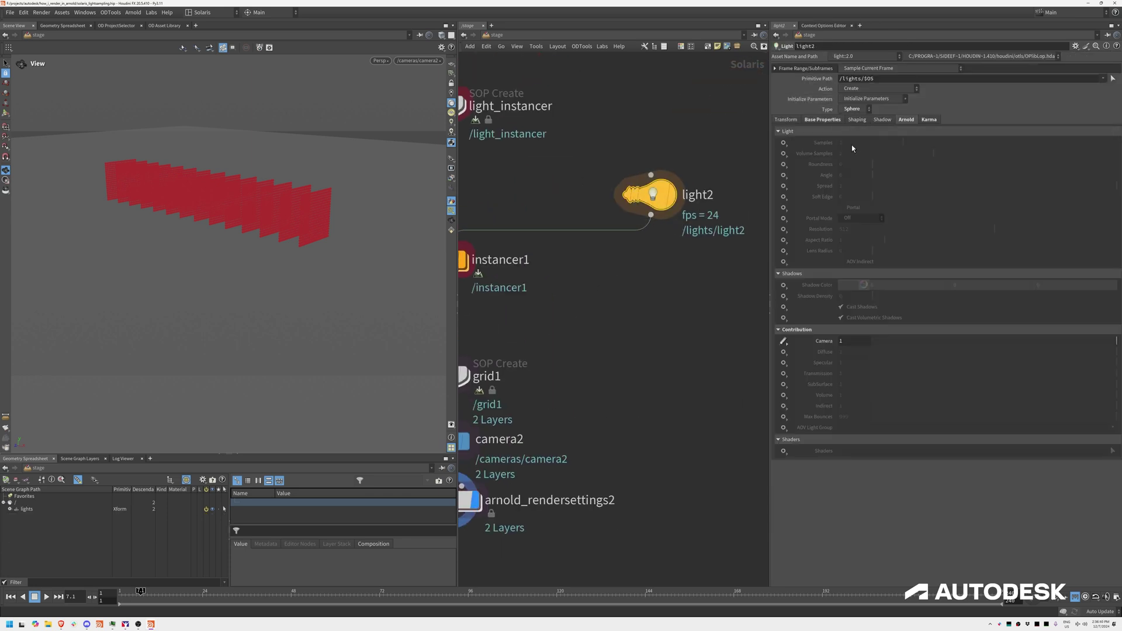
Render the viewport with Arnold through camera2 and examine the instanced lights.
middle_click_drag(603, 345, 704, 278)
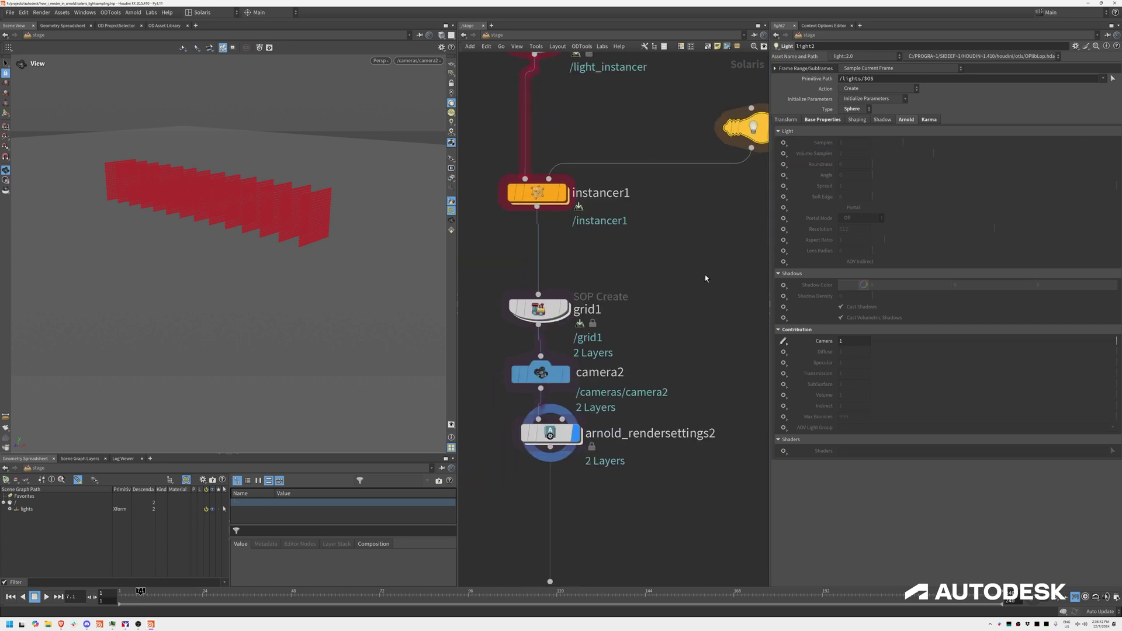
middle_click_drag(560, 435, 578, 397)
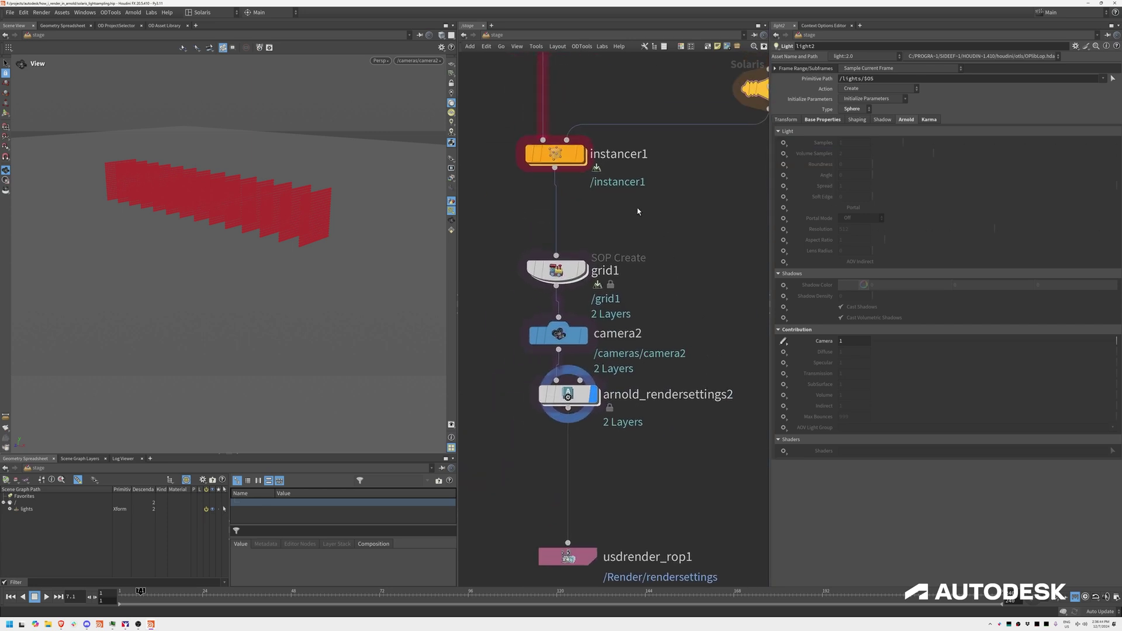
left_click(384, 65)
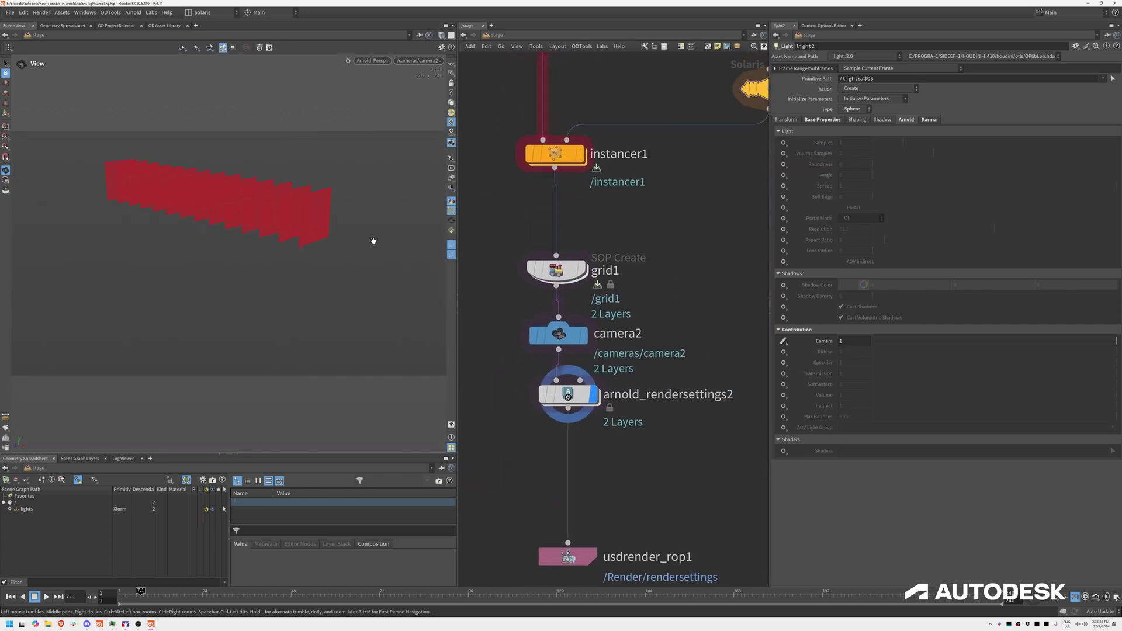
left_click(374, 240)
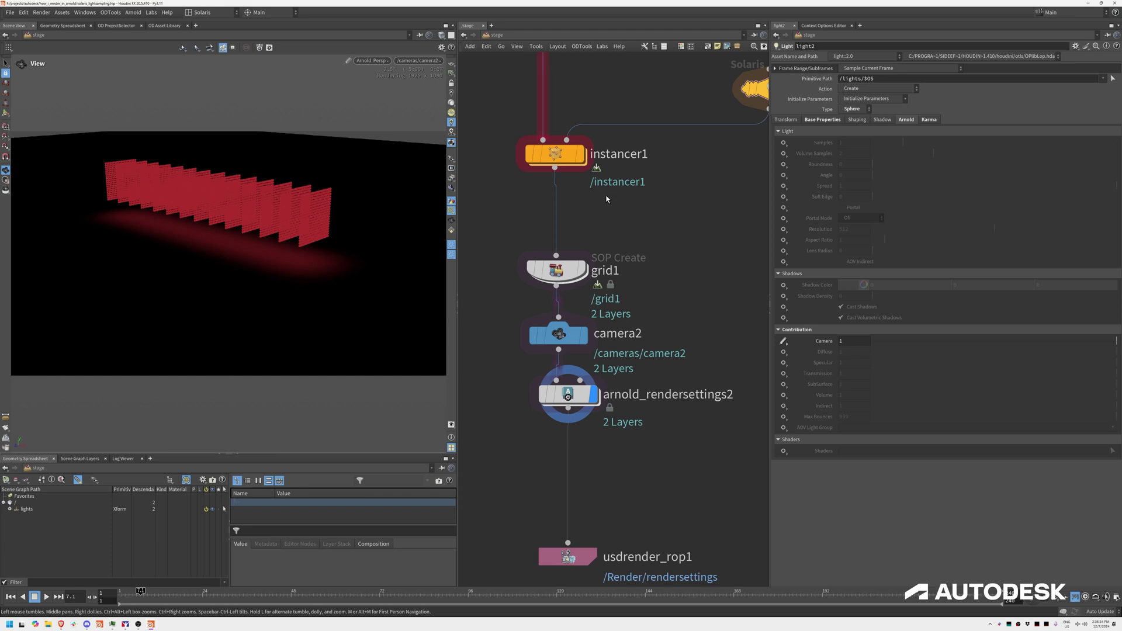
Switch the viewport renderer back to Houdini VK and set instancer1's Method to Point Instancer.
left_click(570, 155)
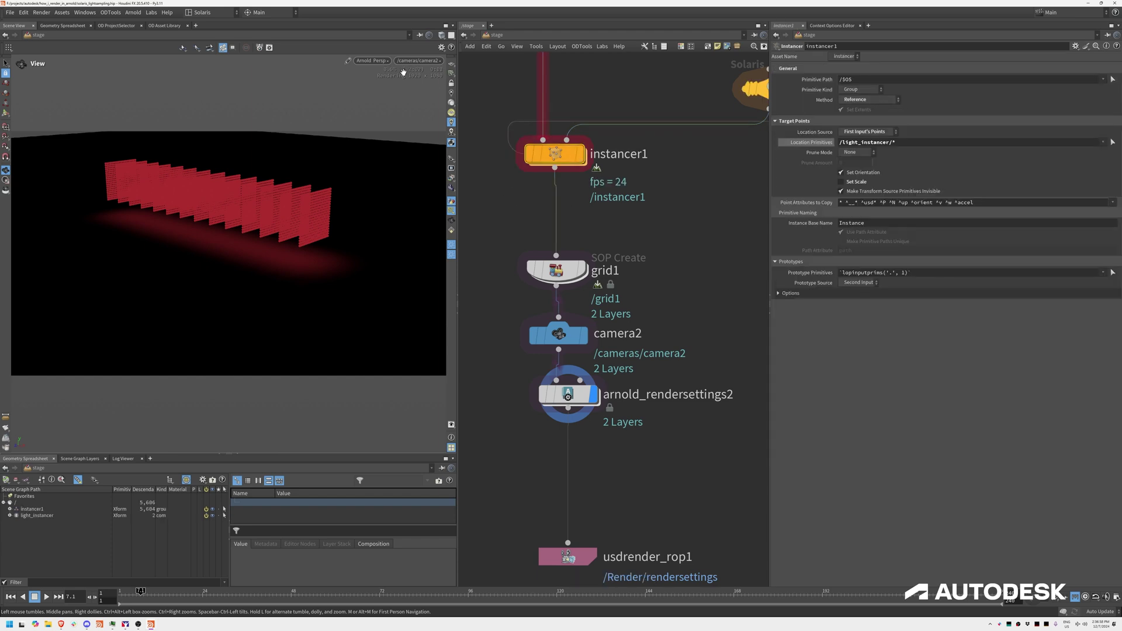
left_click(379, 61)
left_click(377, 95)
left_click(867, 100)
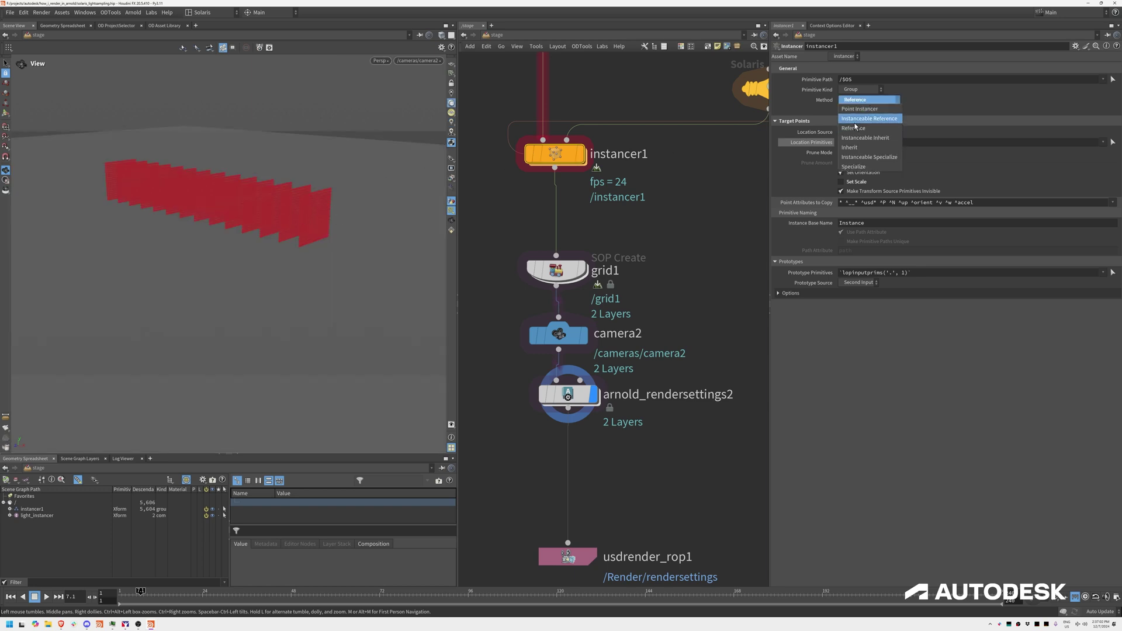
left_click(848, 111)
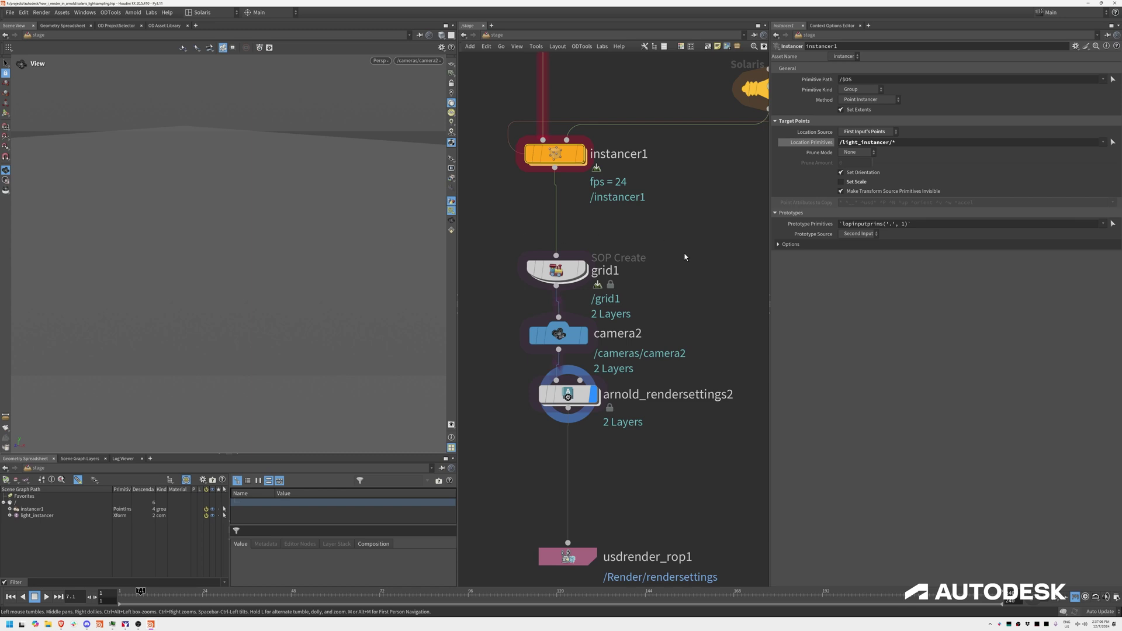
Render the point-instanced lights in the viewport with Arnold and orbit to inspect them from a higher angle.
left_click(381, 61)
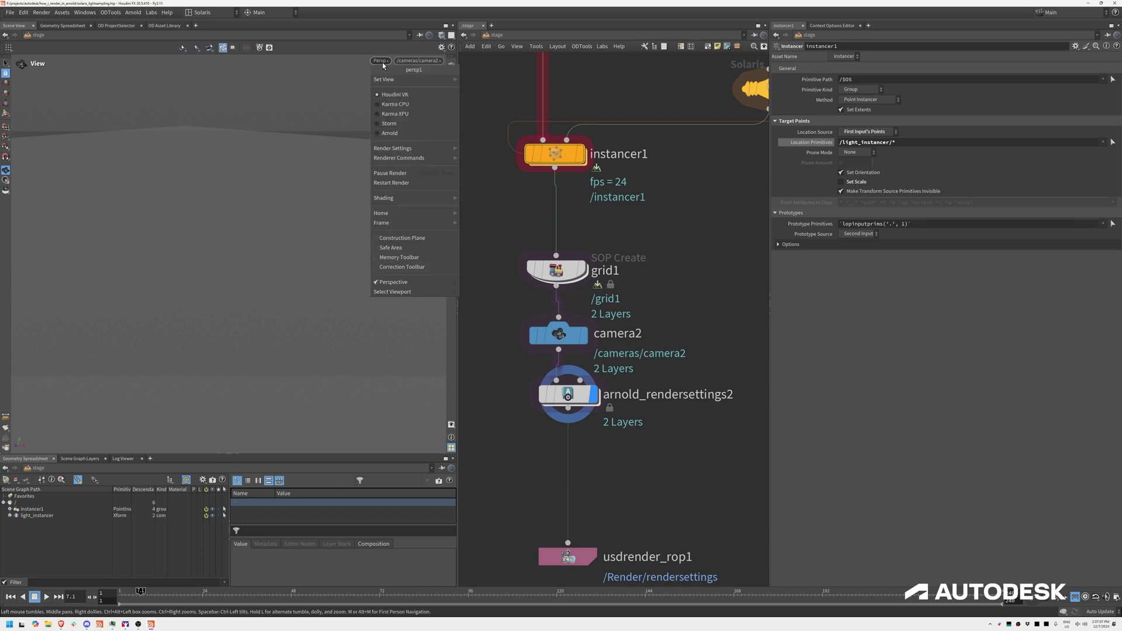
left_click(396, 135)
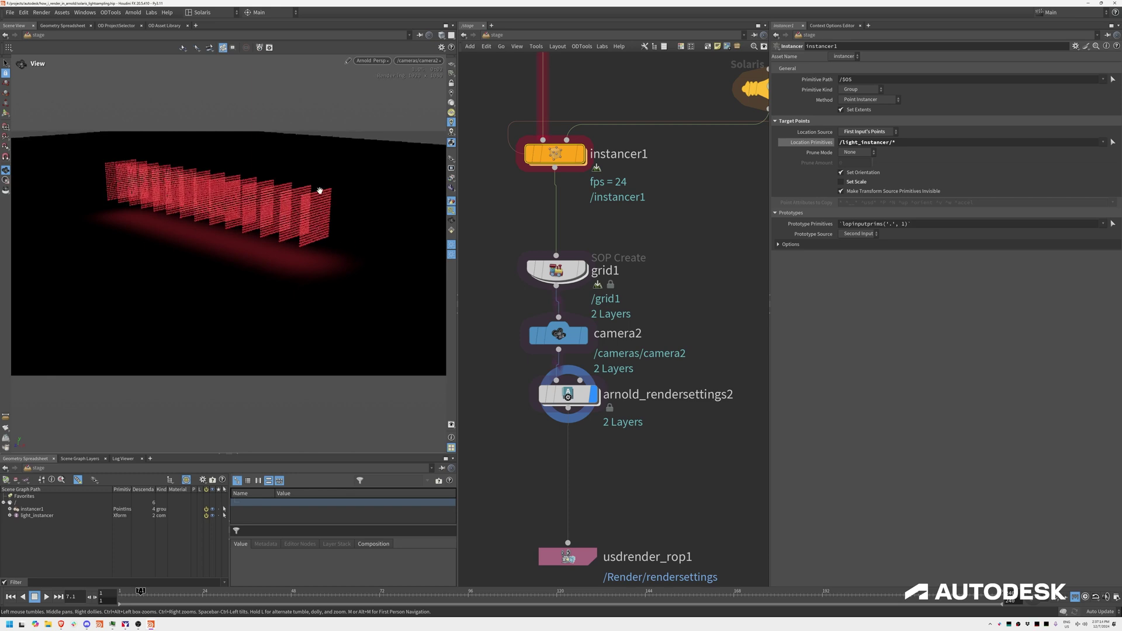
left_click_drag(289, 234, 314, 253)
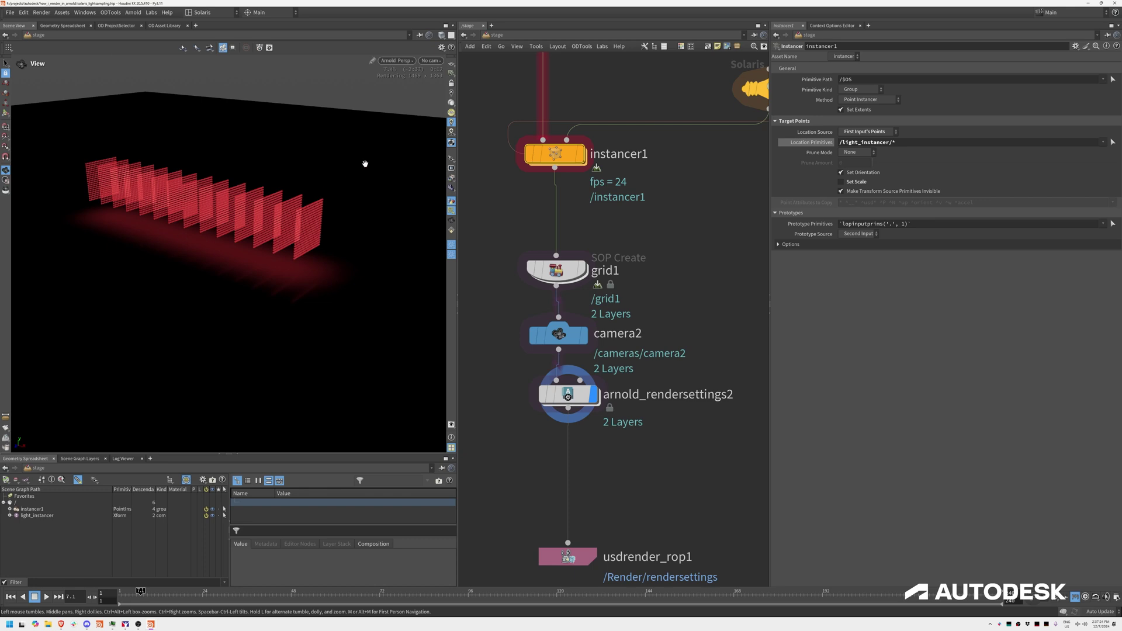
Switch the viewport renderer back to Houdini VK and set Light Samples to 5 on arnold_rendersettings2.
left_click(410, 62)
left_click(398, 97)
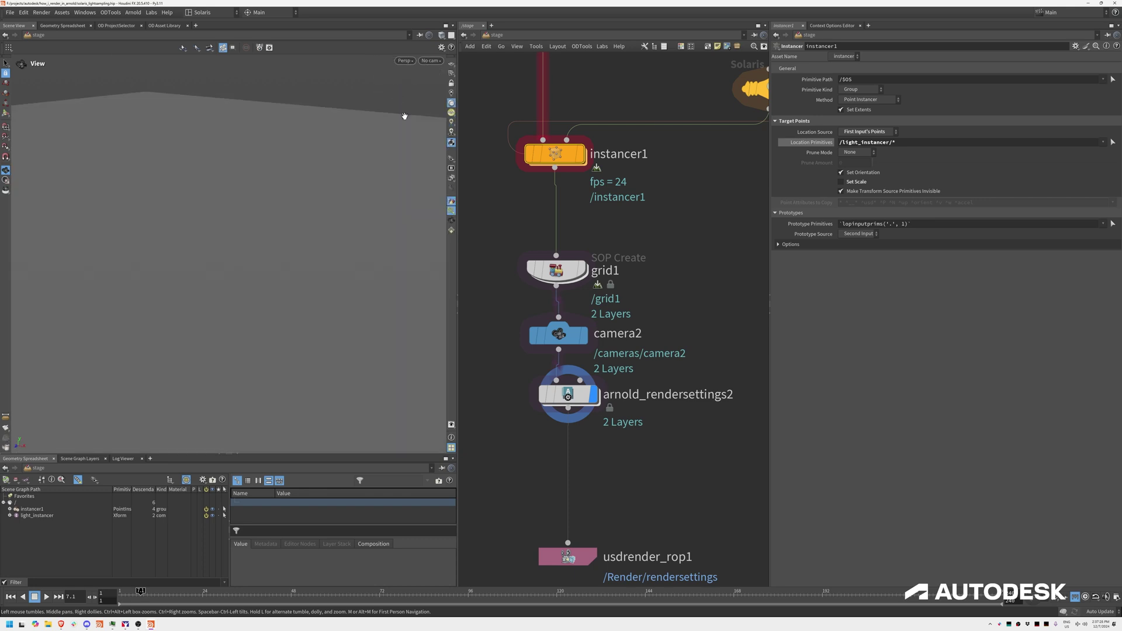
left_click(564, 395)
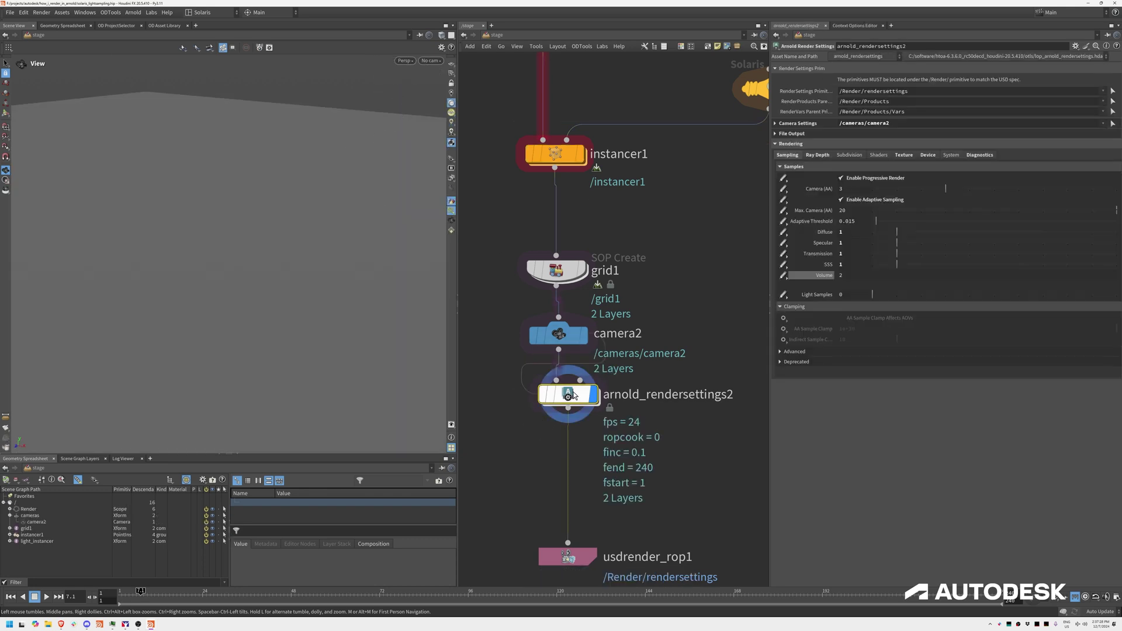
left_click(842, 295)
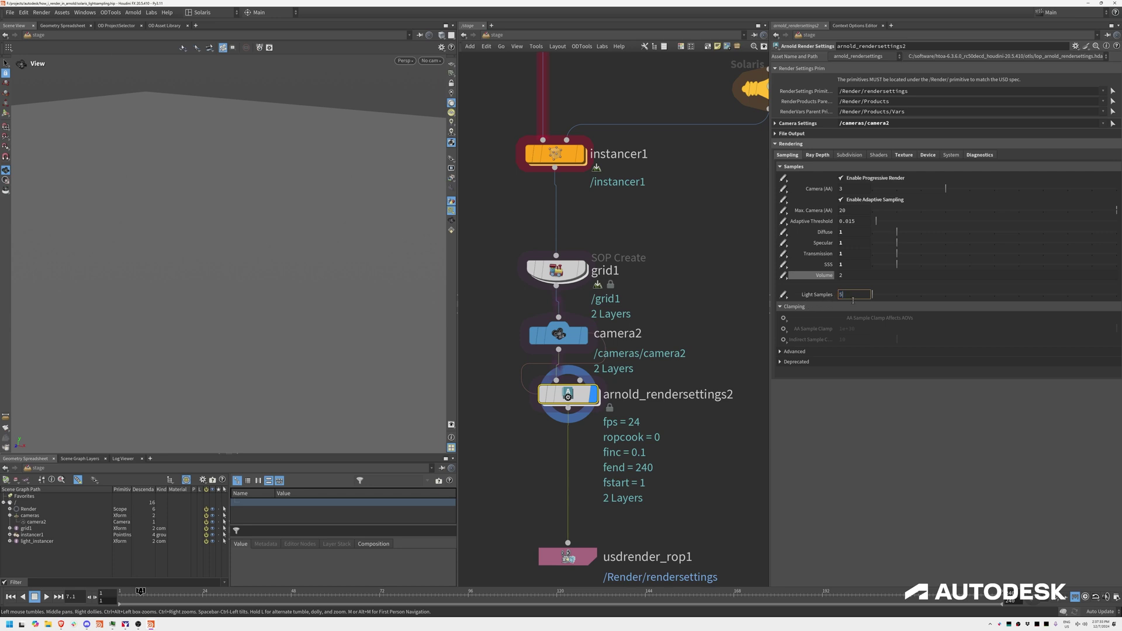
key("Return")
left_click(403, 61)
left_click(419, 104)
Change Light Samples on arnold_rendersettings2 to 4.
left_click(842, 295)
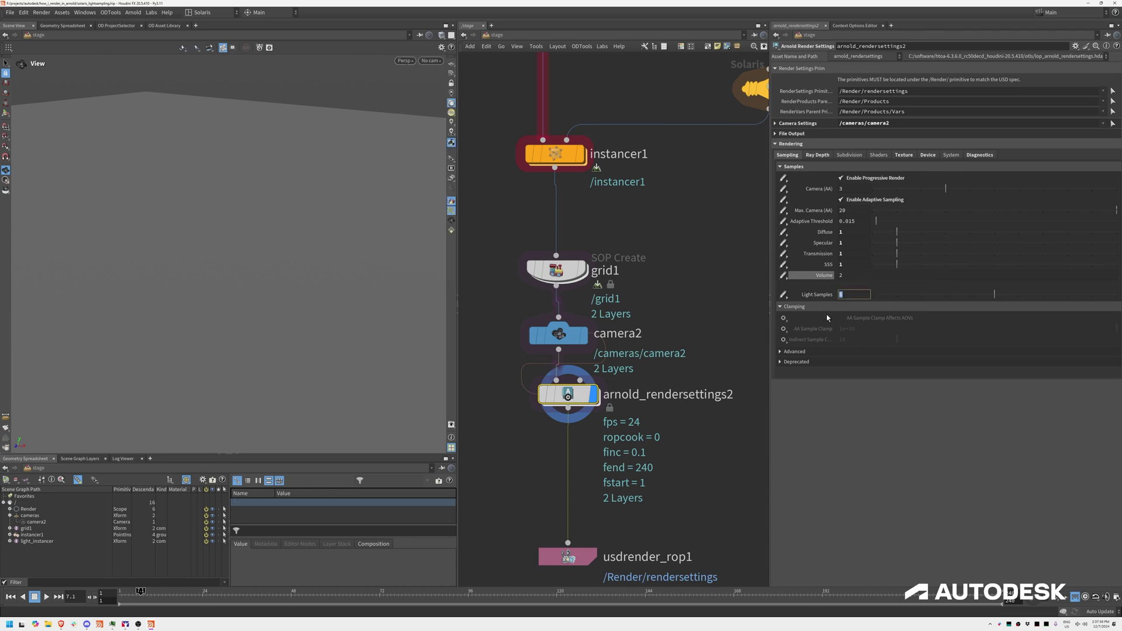
type("0")
key("Return")
left_click(842, 295)
type("4")
key("Return")
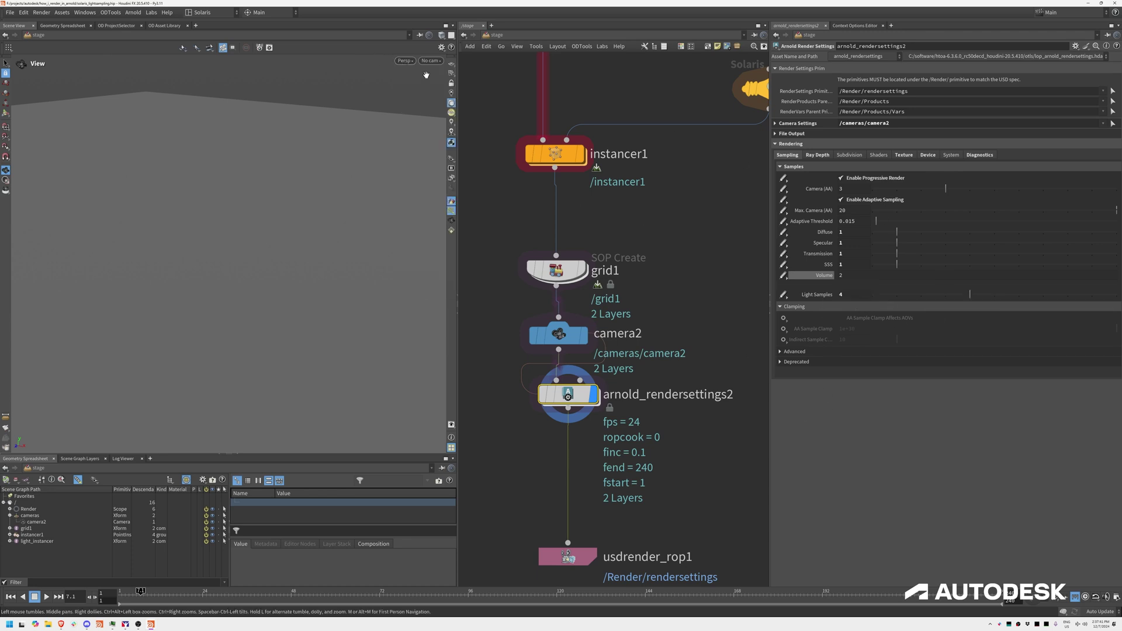
Render the viewport with Arnold again and orbit around the light grids to judge the lighting.
left_click(405, 60)
left_click(432, 133)
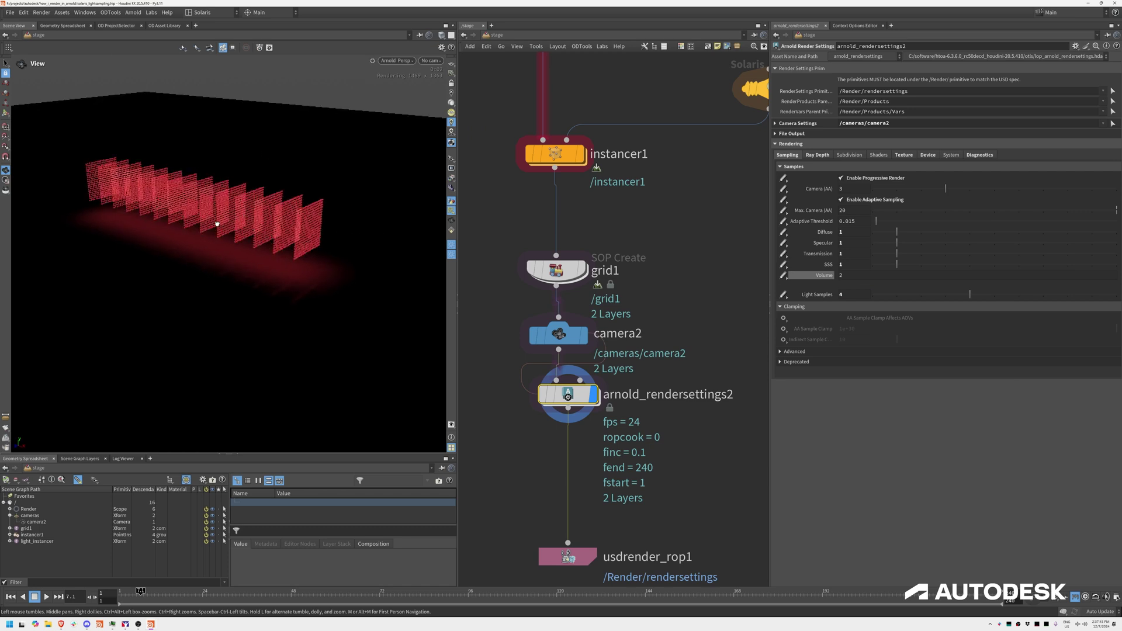
left_click_drag(234, 219, 192, 249)
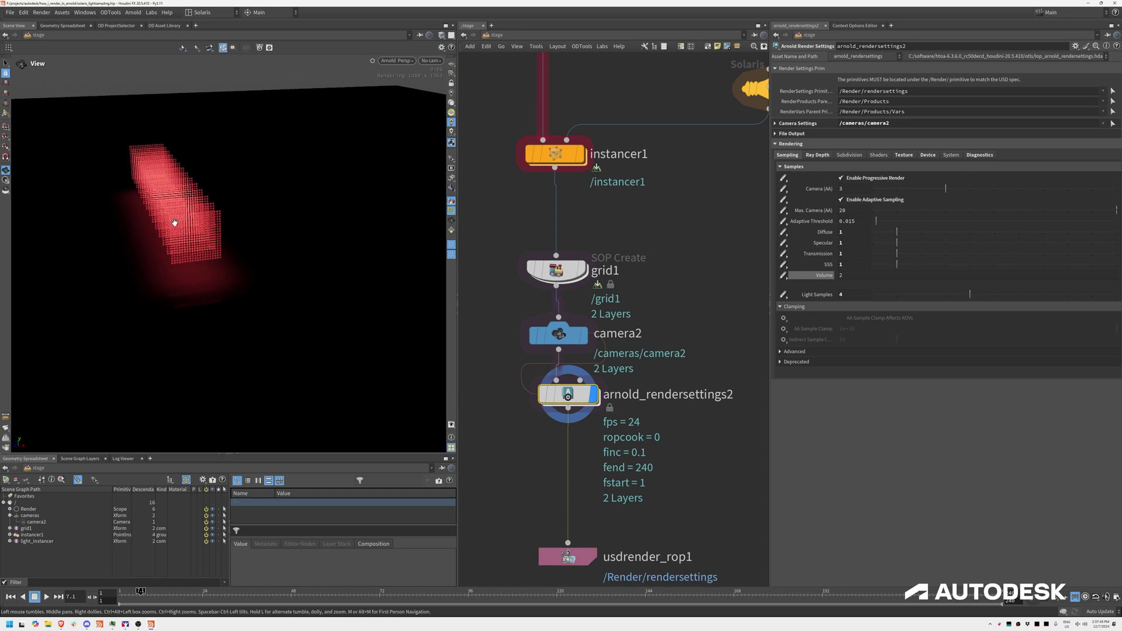
left_click_drag(175, 222, 234, 217)
Return the viewport renderer to Houdini VK and set Light Samples on arnold_rendersettings2 to 0.
left_click(397, 60)
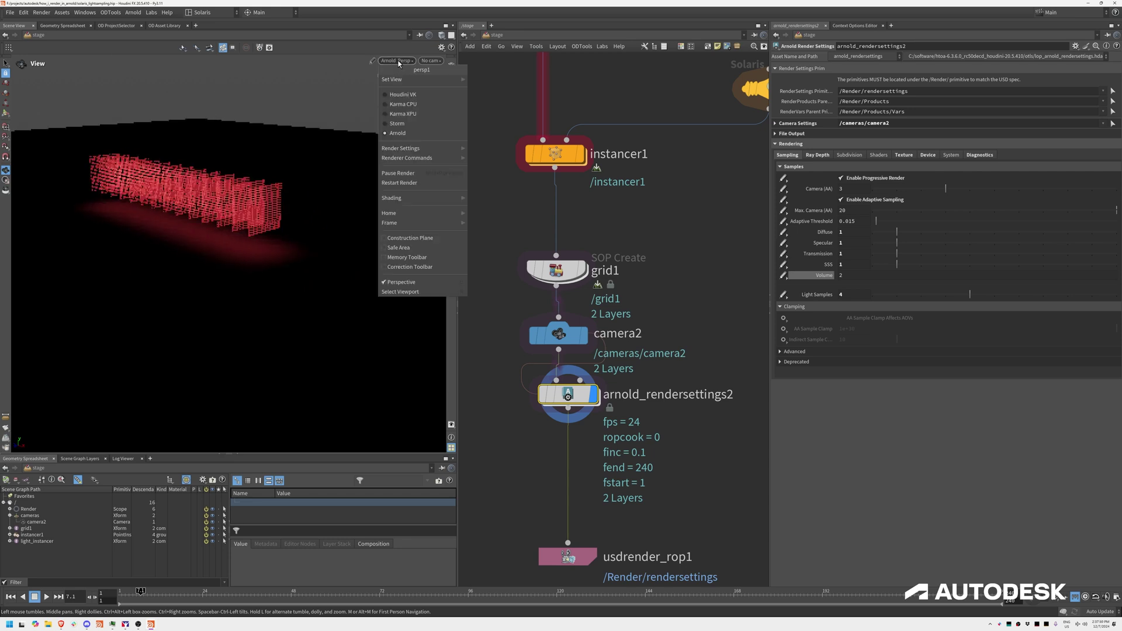
left_click(409, 95)
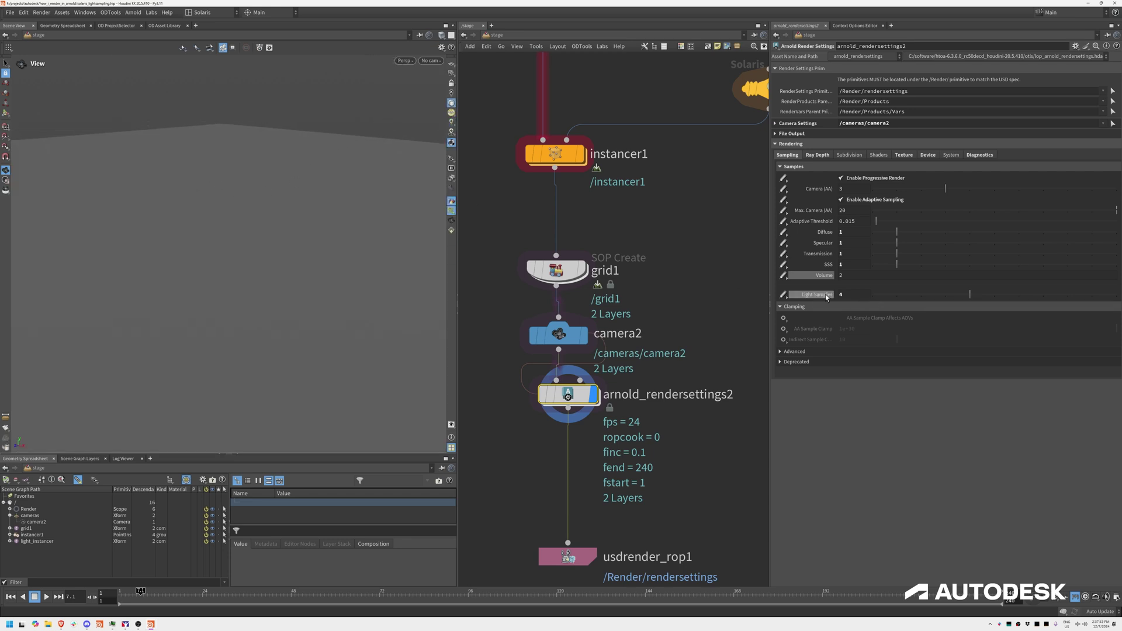
left_click(808, 297)
type("0")
key("Return")
Render the current frame from usdrender_rop1 to MPlay and move the render window clear of the node network.
middle_click_drag(557, 568, 551, 433)
left_click(552, 429)
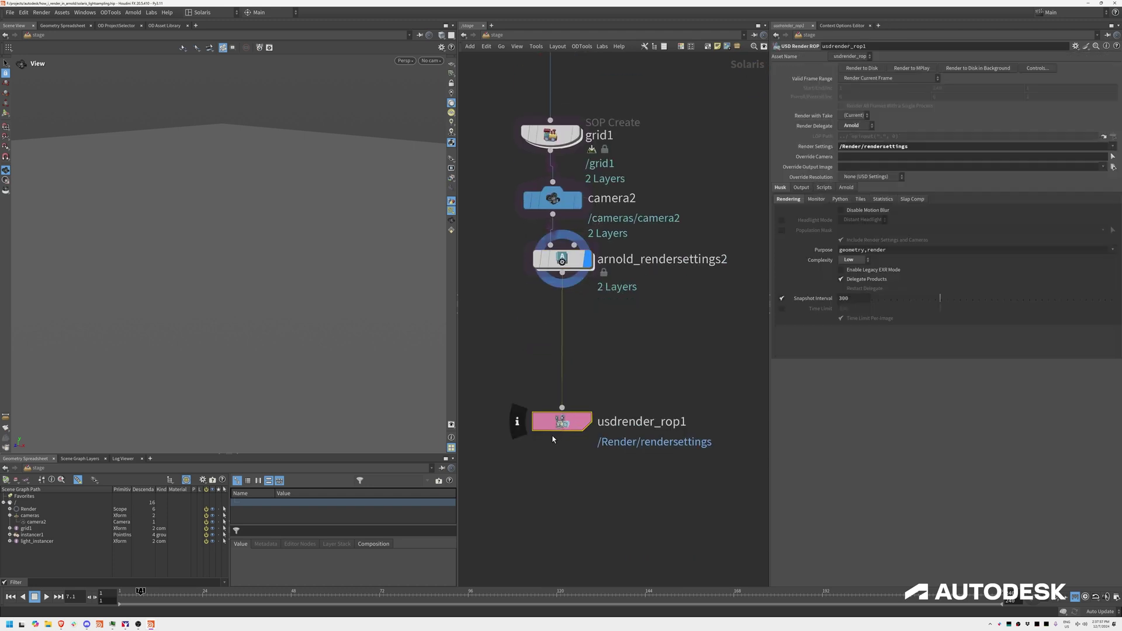
left_click(905, 70)
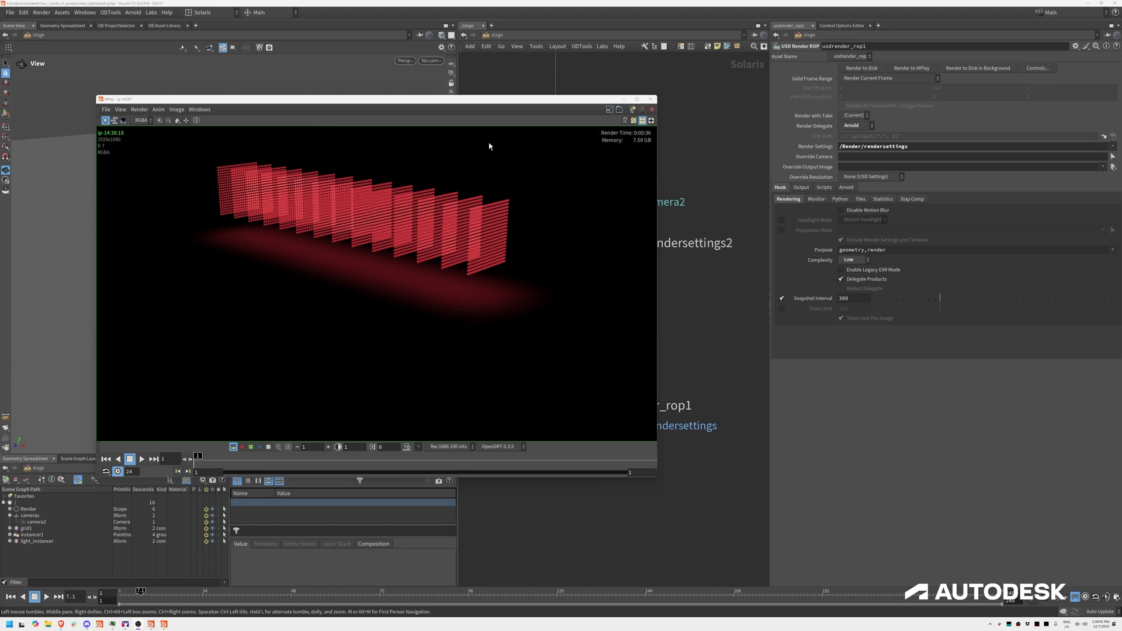
left_click_drag(514, 108, 429, 96)
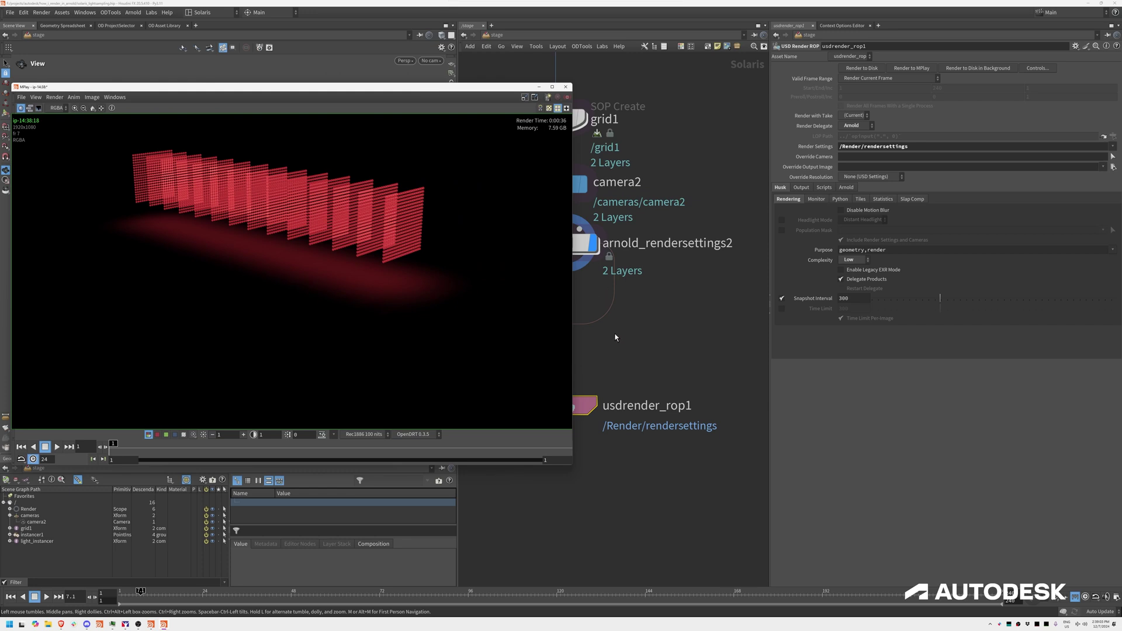
Set Light Samples to 4 on arnold_rendersettings2 and bring up usdrender_rop1's render settings.
left_click(667, 215)
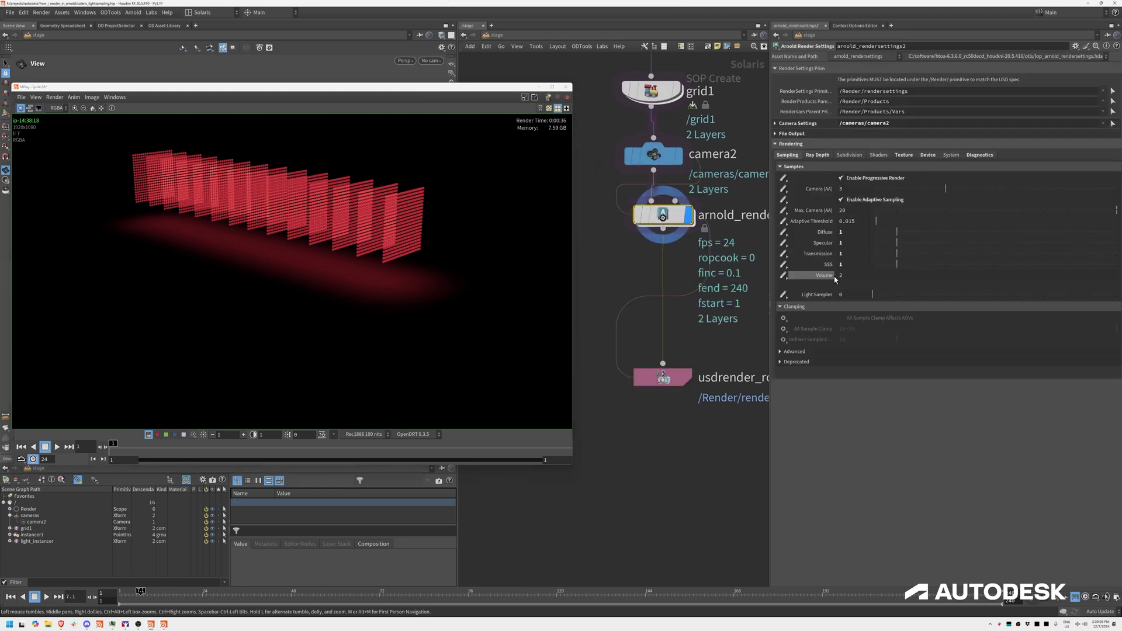
type("4")
key("Return")
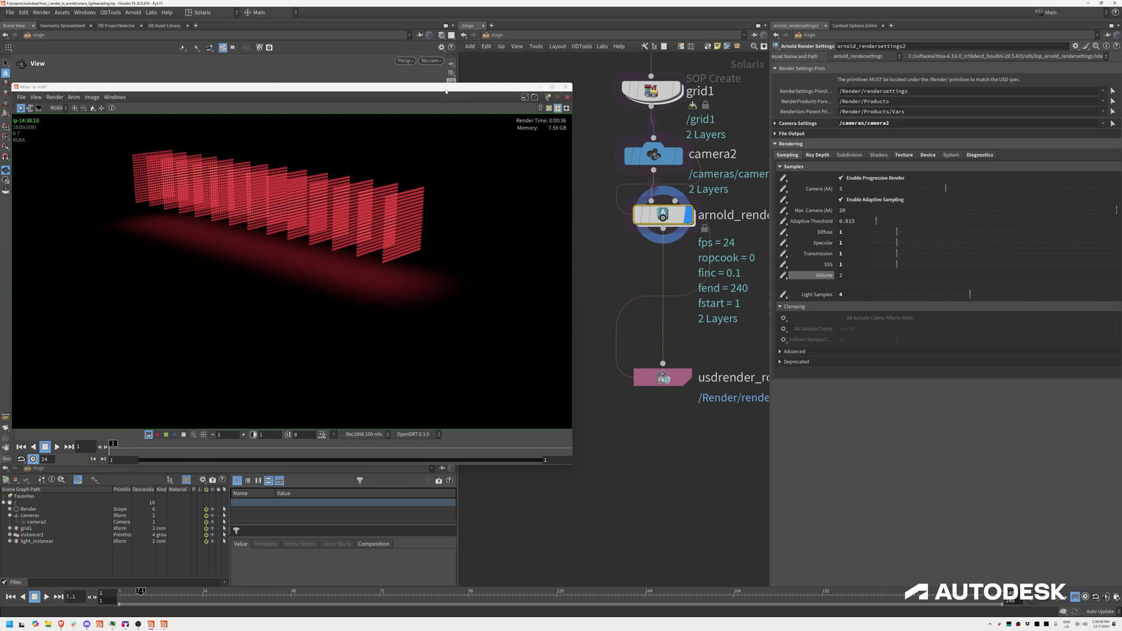
left_click(670, 381)
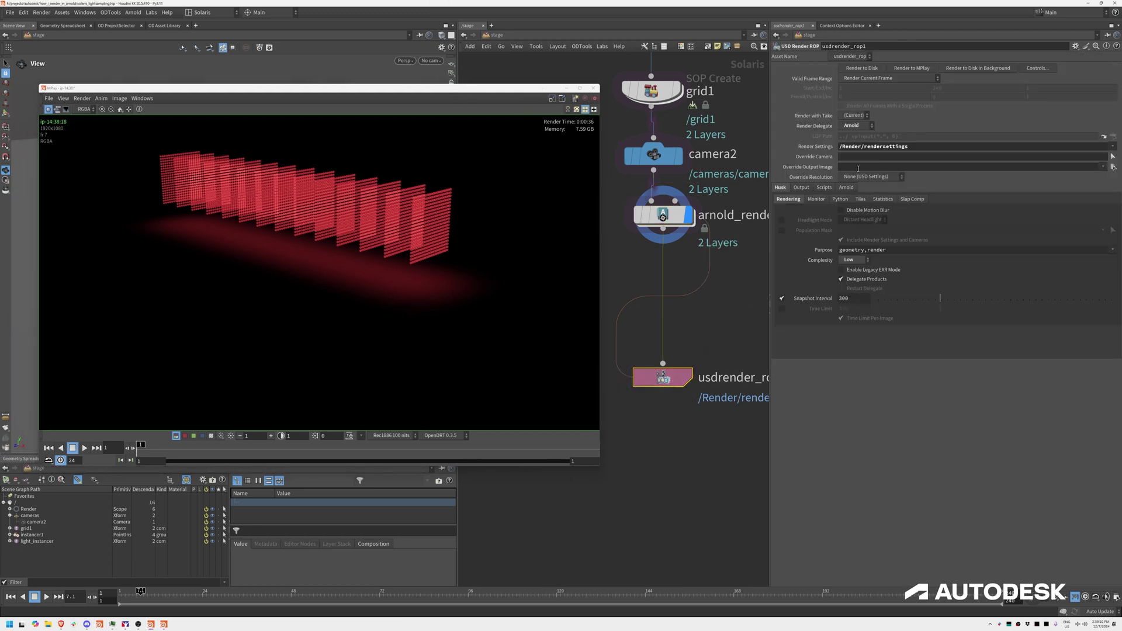
Render the current frame from usdrender_rop1 to MPlay and bring up Light Samples on arnold_rendersettings2.
left_click(921, 69)
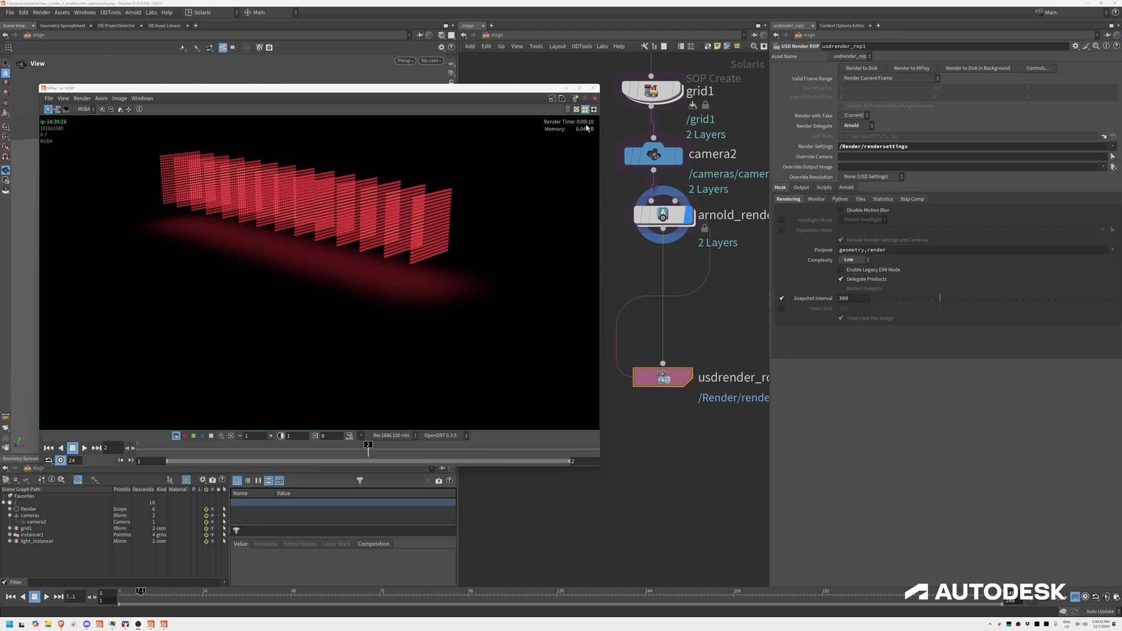
left_click(655, 214)
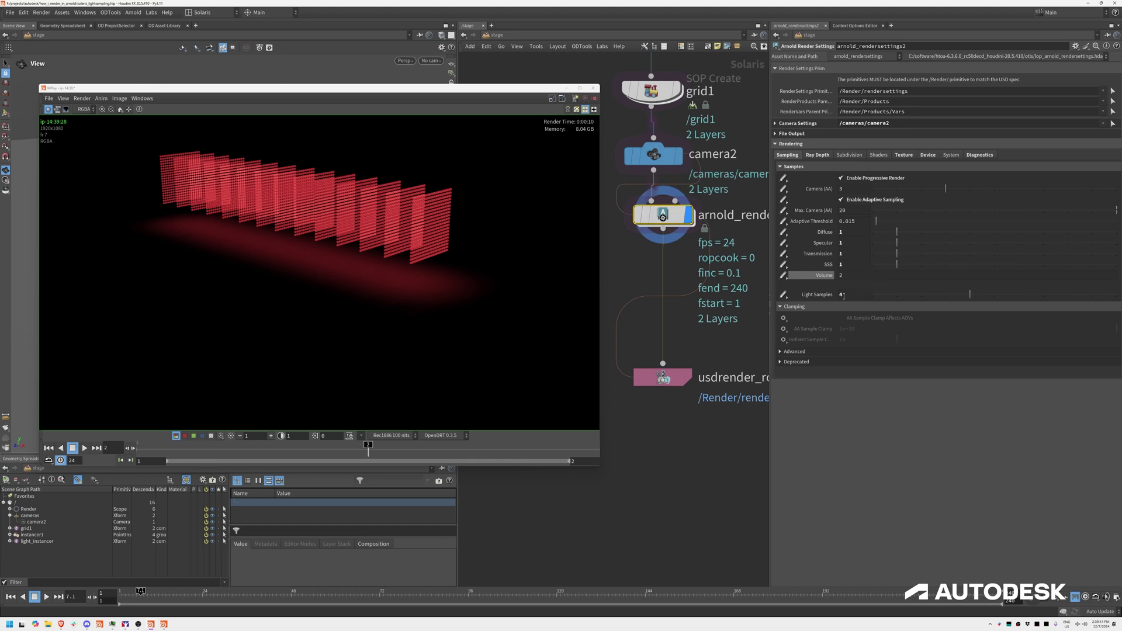
left_click(842, 296)
Flip between the first and second MPlay frames to compare render times, memory and image quality.
left_click_drag(361, 448, 160, 459)
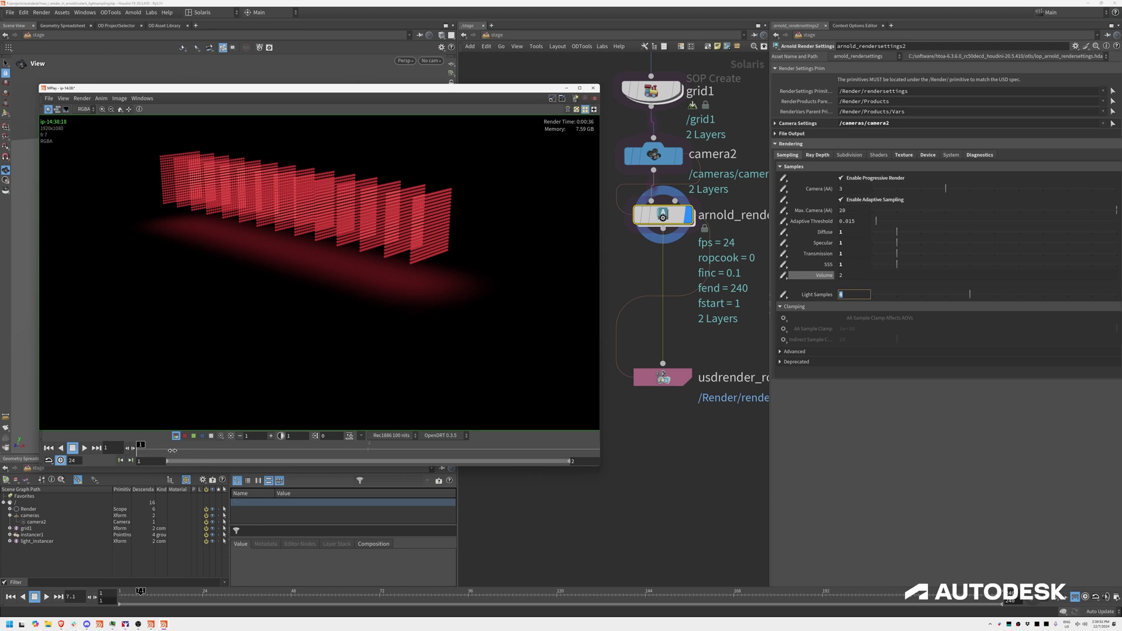
left_click(367, 448)
left_click_drag(451, 442, 265, 451)
left_click(378, 451)
left_click_drag(397, 435, 379, 450)
Compare frames 2, 3 and 4 in MPlay for render time and lighting, and close the render window.
middle_click_drag(730, 141, 740, 307)
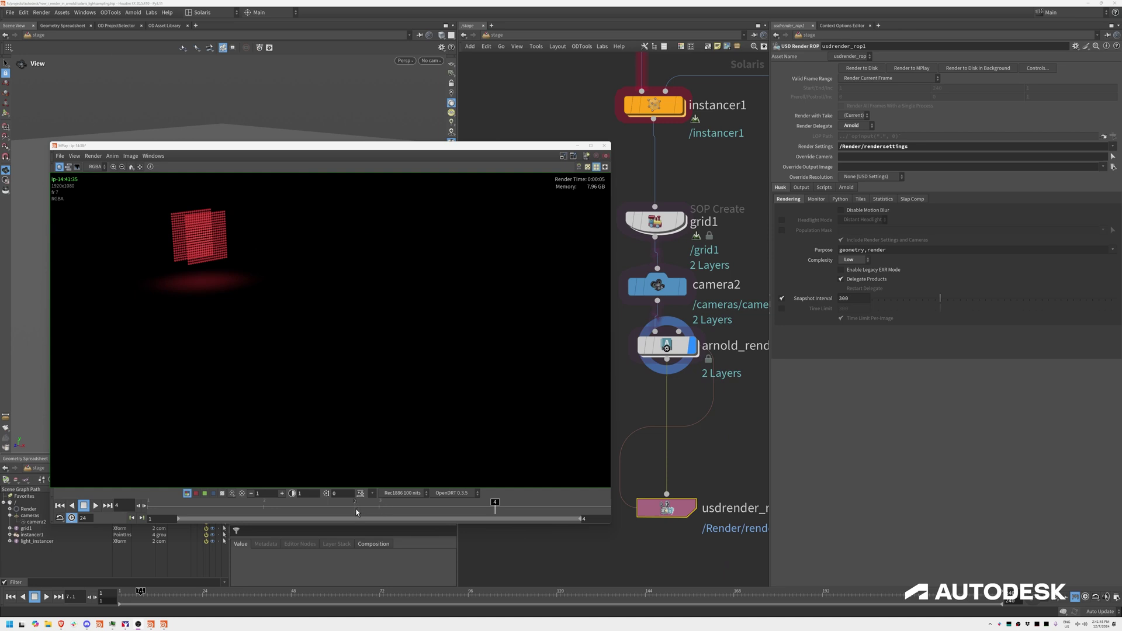
mouse_move(384, 506)
left_mouse_down()
mouse_move(279, 509)
mouse_move(380, 506)
mouse_move(291, 502)
left_mouse_up()
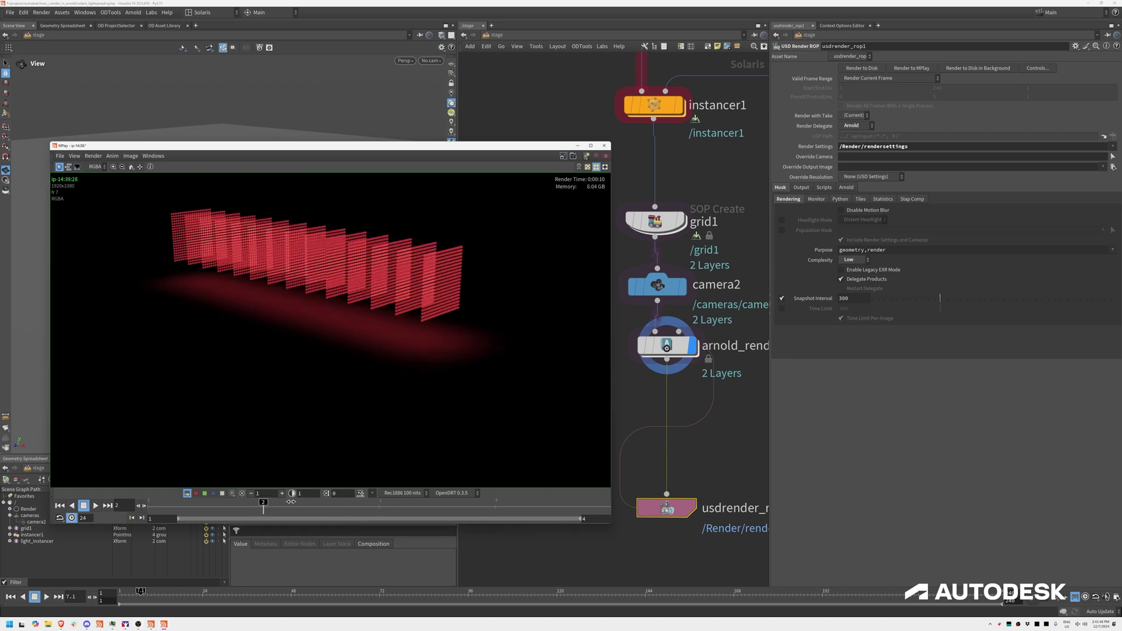
left_click(380, 505)
mouse_move(443, 500)
left_mouse_down()
mouse_move(564, 503)
mouse_move(419, 511)
mouse_move(621, 506)
mouse_move(389, 510)
mouse_move(577, 506)
mouse_move(412, 506)
left_mouse_up()
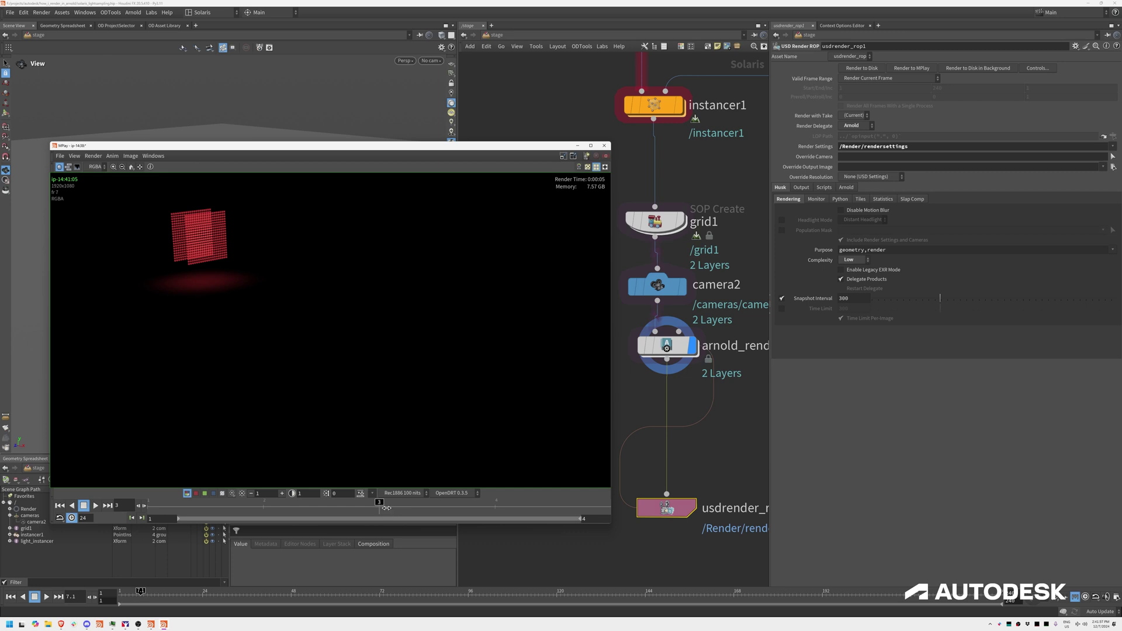
left_click_drag(390, 511, 506, 500)
left_click(604, 146)
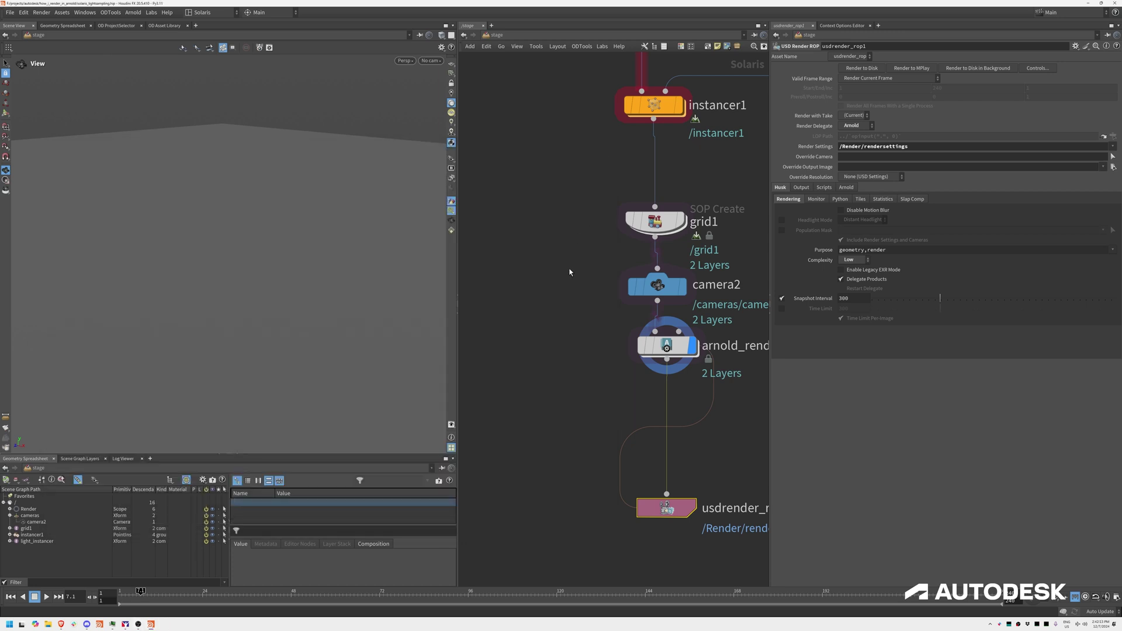
Find the highway scene's nodes in the stage network, display cache2 and scrub the timeline to preview the moving cars.
left_click(571, 274)
scroll(584, 323, "down", 6)
middle_click_drag(686, 351, 531, 336)
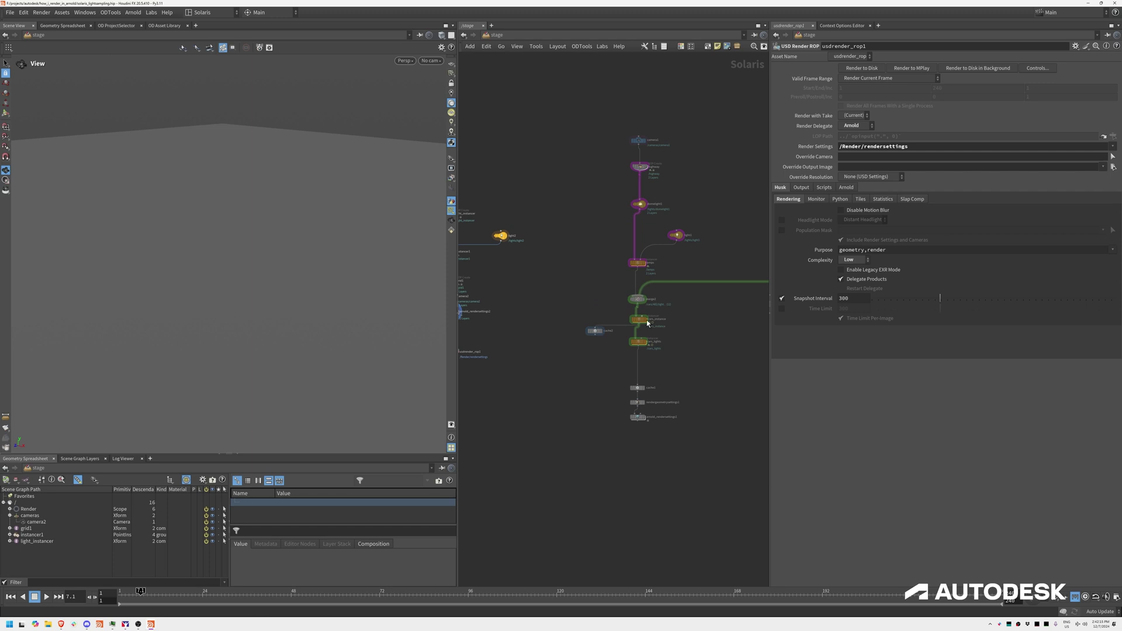
middle_click_drag(647, 321, 583, 338)
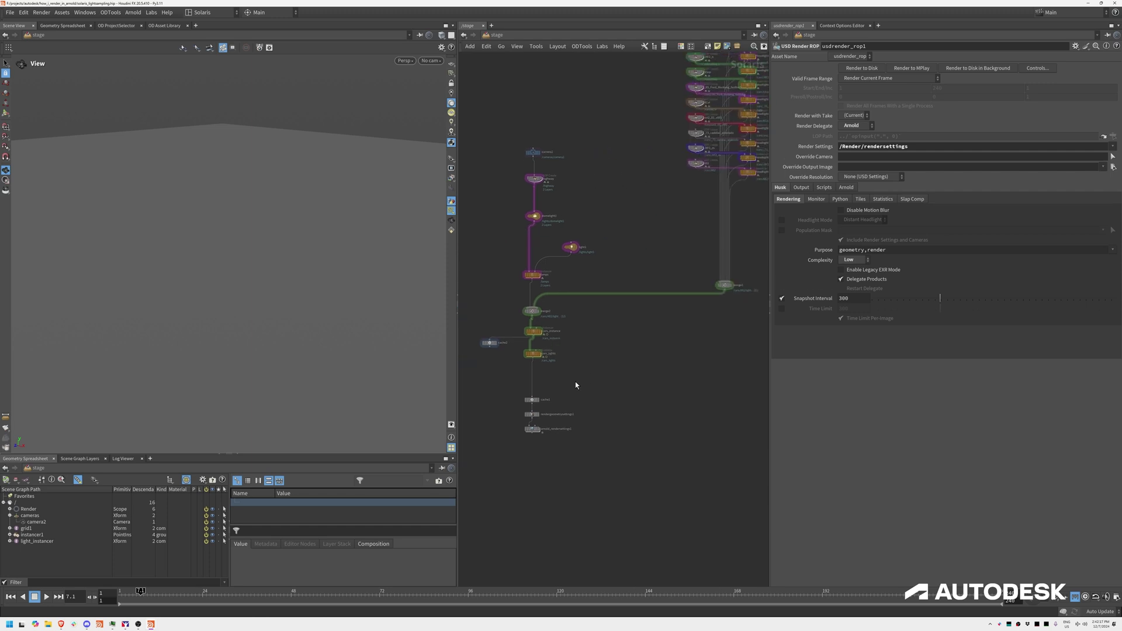
middle_click_drag(577, 384, 577, 295)
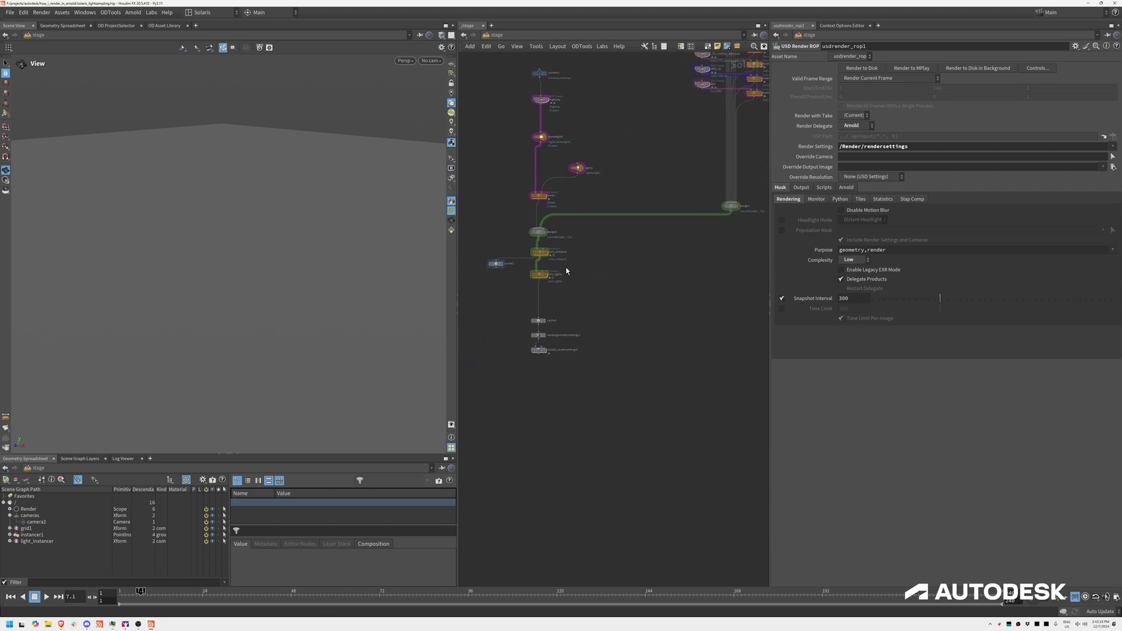
left_click(547, 278)
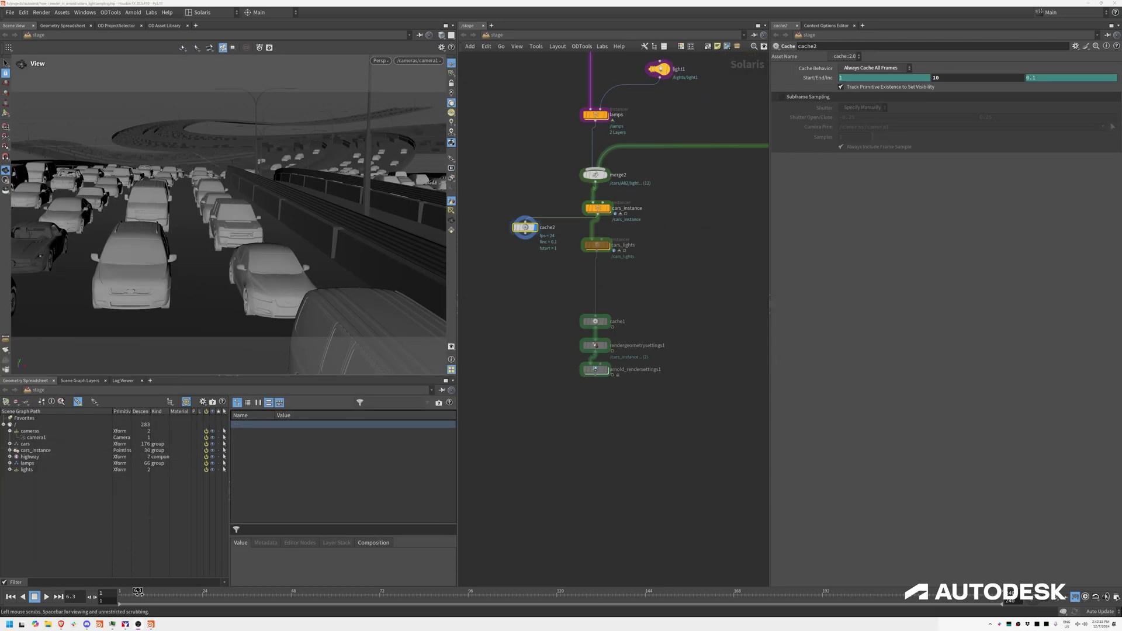
mouse_move(140, 593)
left_mouse_down()
mouse_move(150, 593)
mouse_move(127, 593)
mouse_move(136, 591)
left_mouse_up()
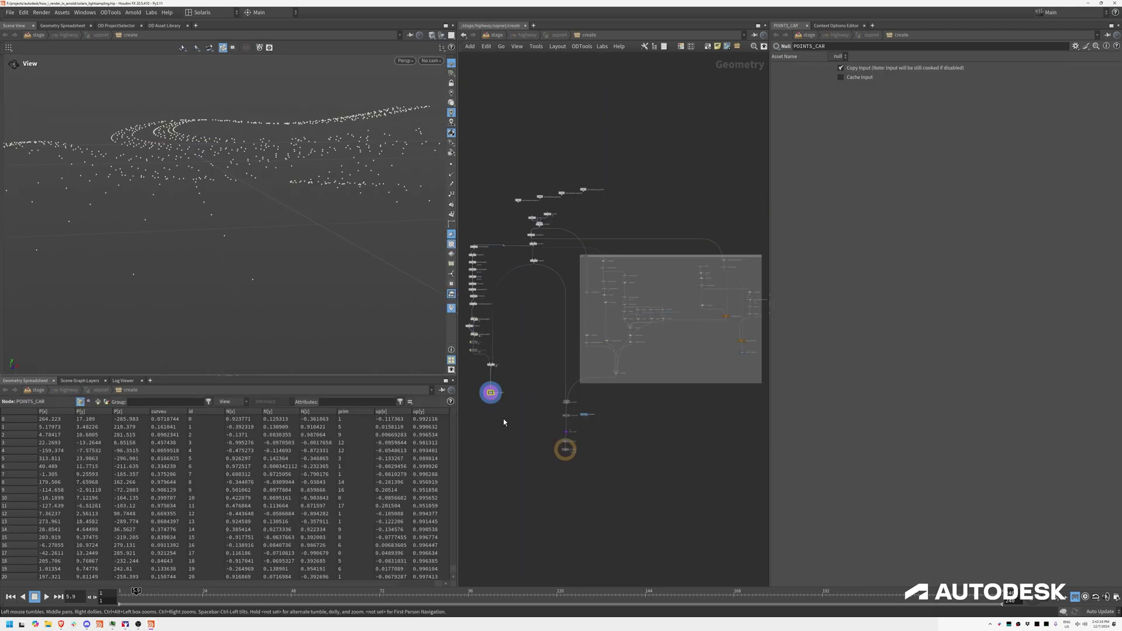
Examine the POINTS_CAR and POINT_LAMPS null nodes inside the highway SOP network and return to the stage level.
middle_click_drag(504, 419, 549, 424)
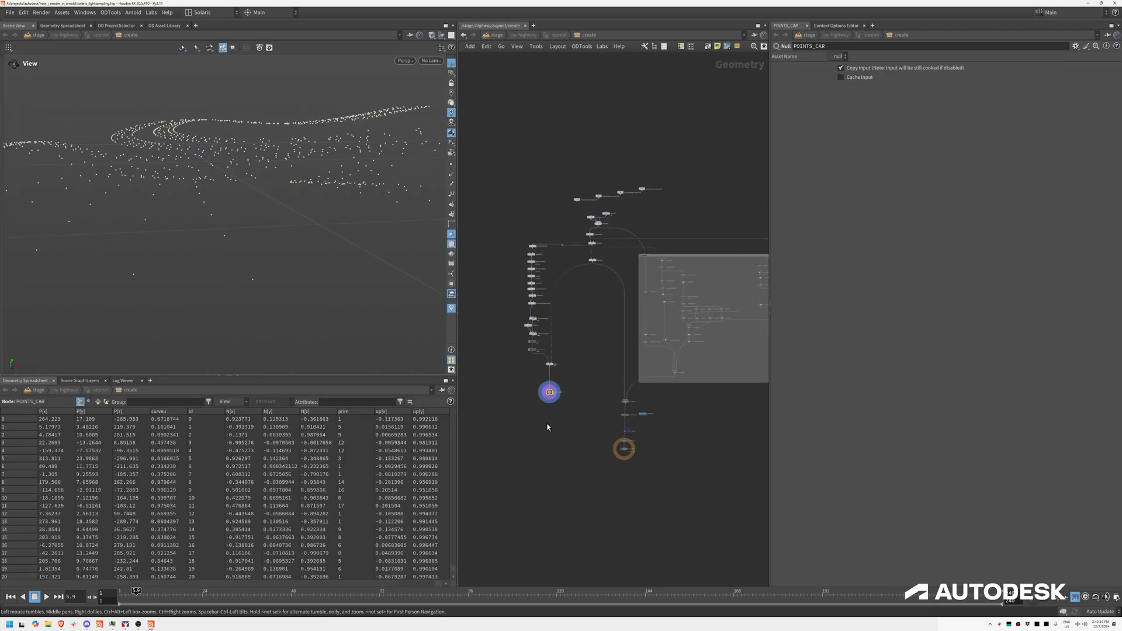
scroll(548, 423, "up", 5)
middle_click(552, 341)
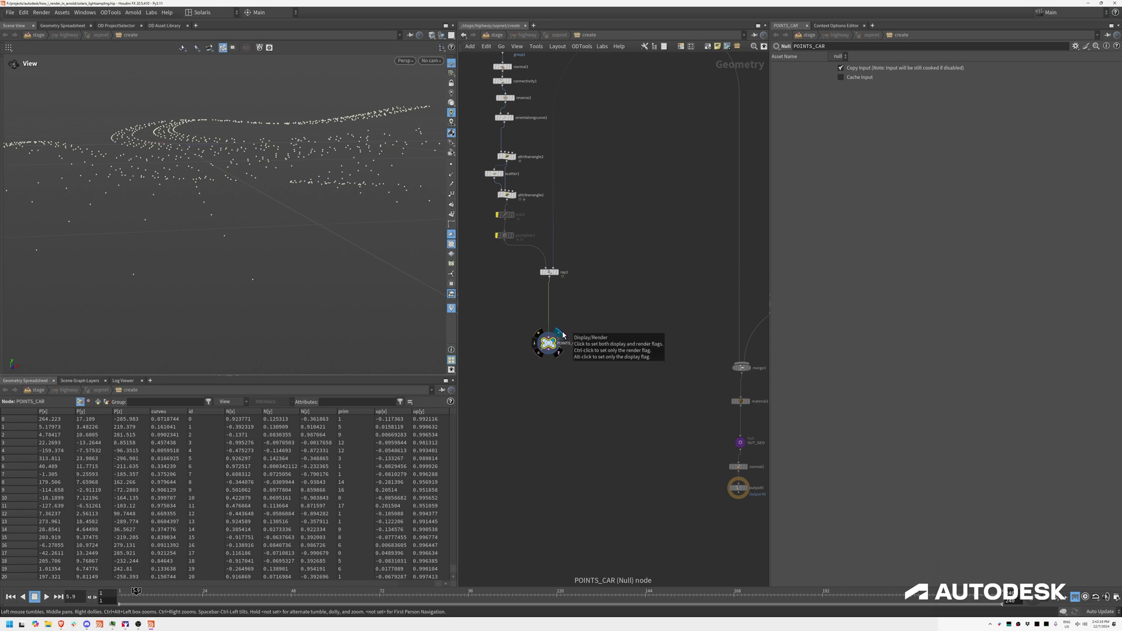
middle_click_drag(718, 317, 564, 303)
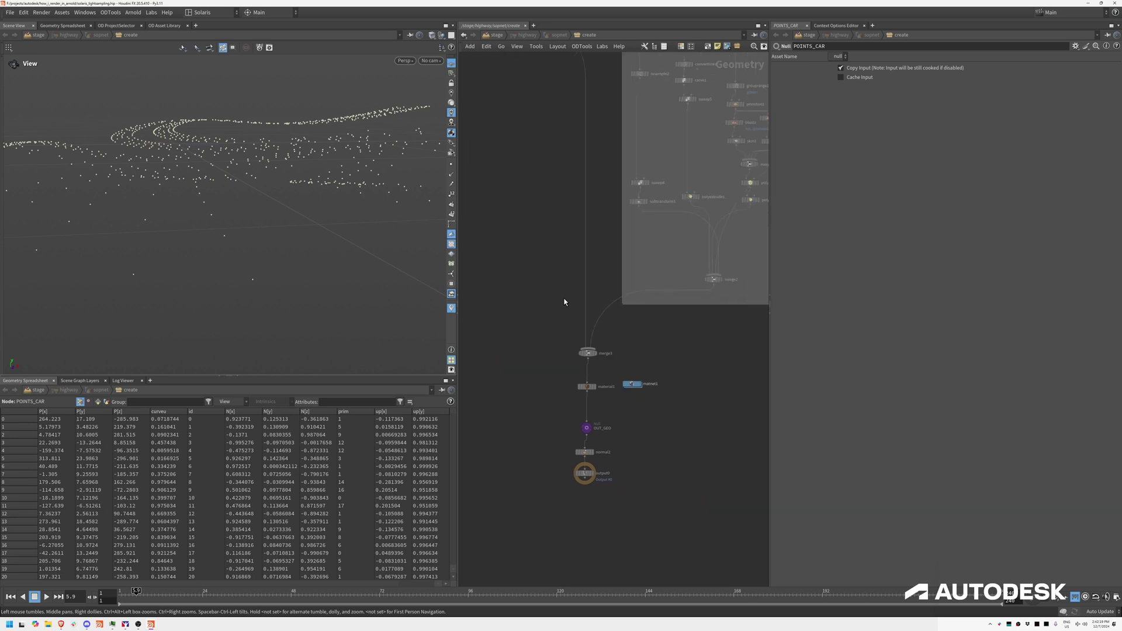
scroll(564, 303, "down", 4)
middle_click_drag(760, 286, 560, 345)
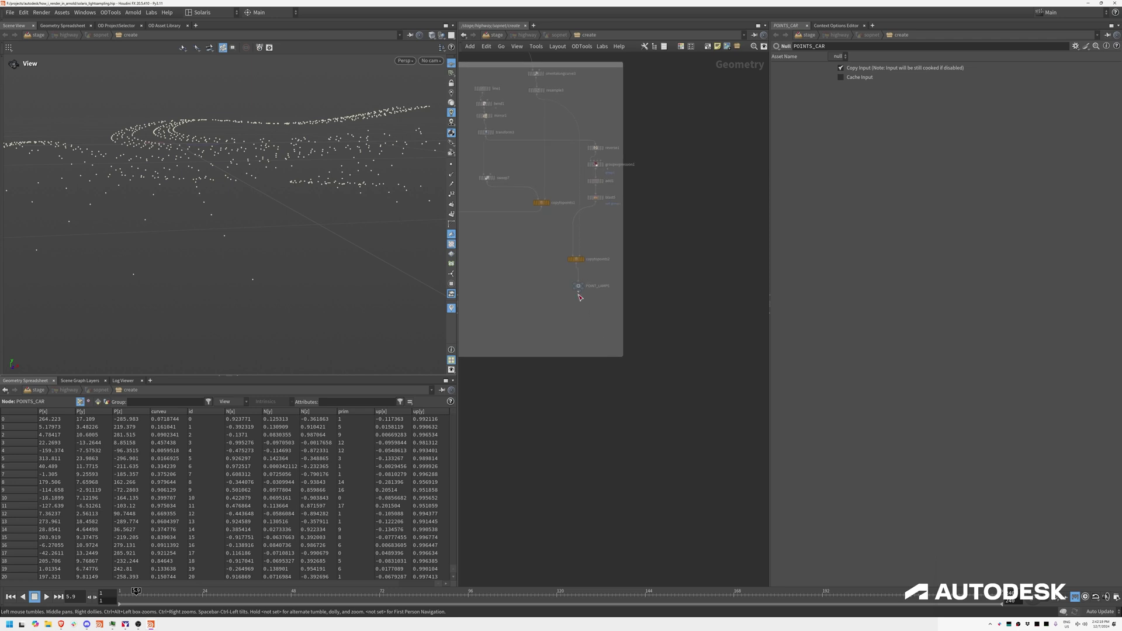
middle_click(586, 291)
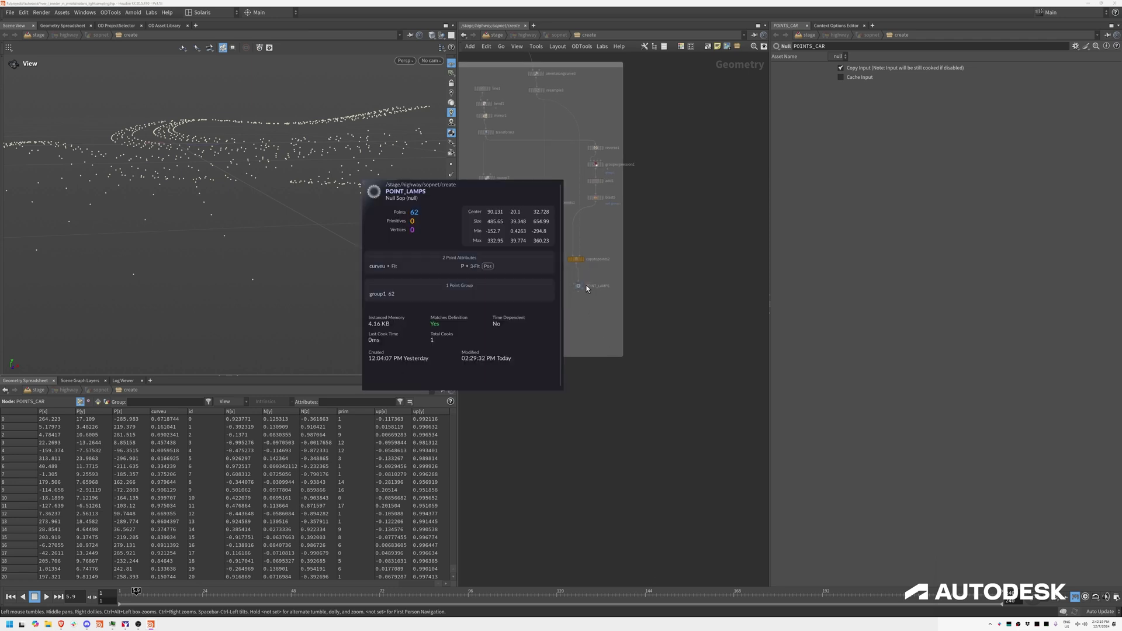
middle_click_drag(549, 380, 709, 316)
scroll(709, 317, "down", 2)
middle_click_drag(614, 315, 765, 308)
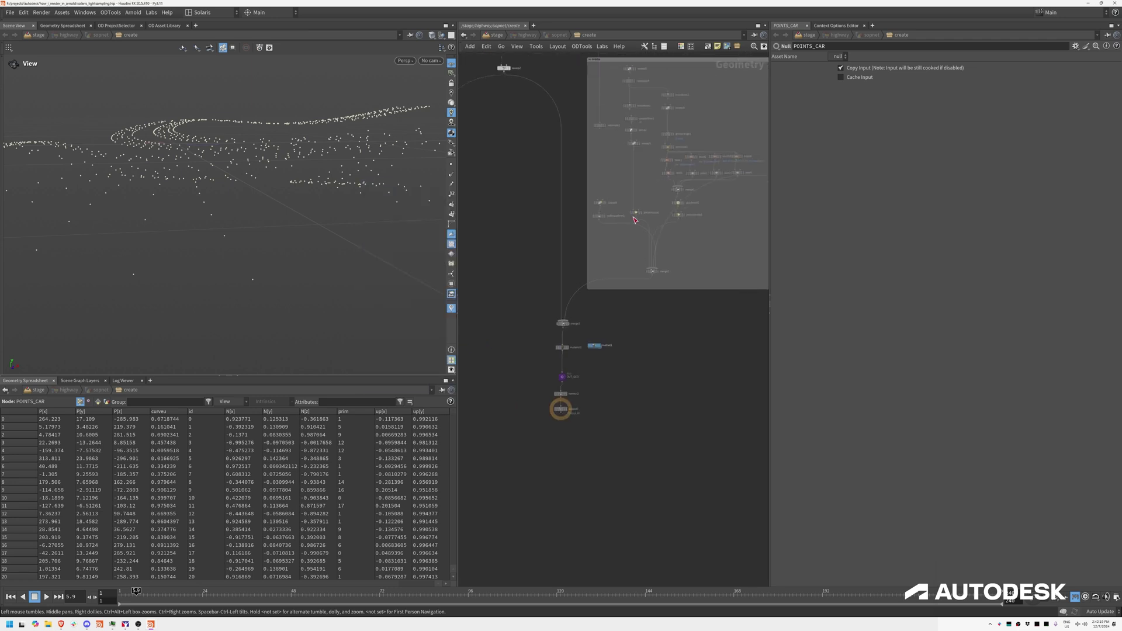
left_click(495, 36)
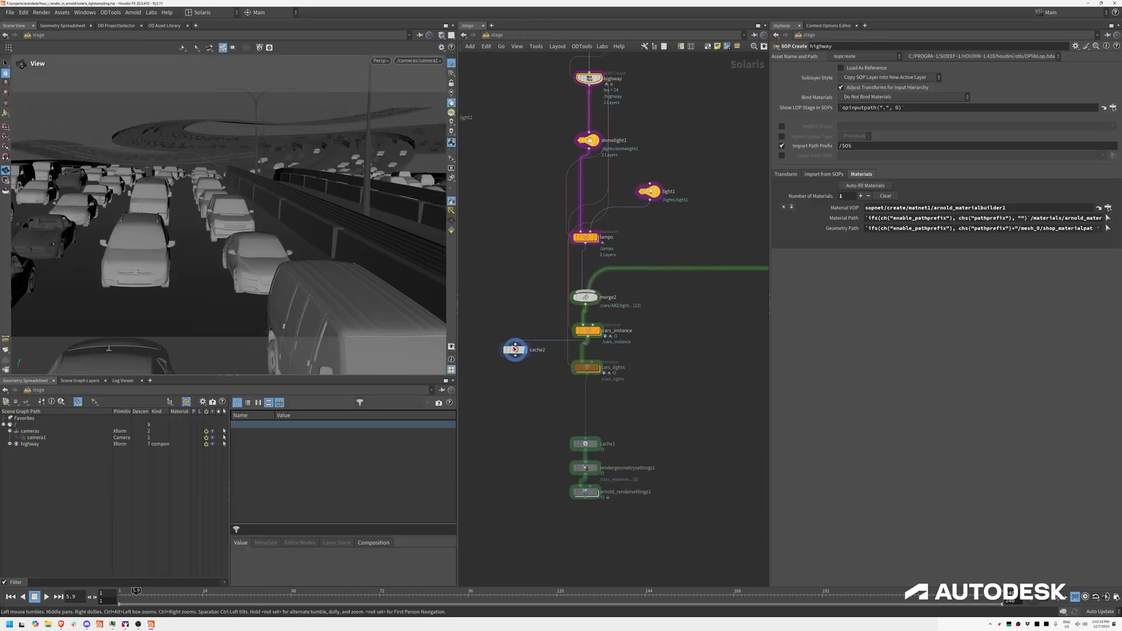
Scrub the cached car animation on cache2 and move the node lower in the network, beside cache1.
left_click(515, 350)
mouse_move(136, 592)
left_mouse_down()
mouse_move(150, 591)
mouse_move(137, 592)
left_mouse_up()
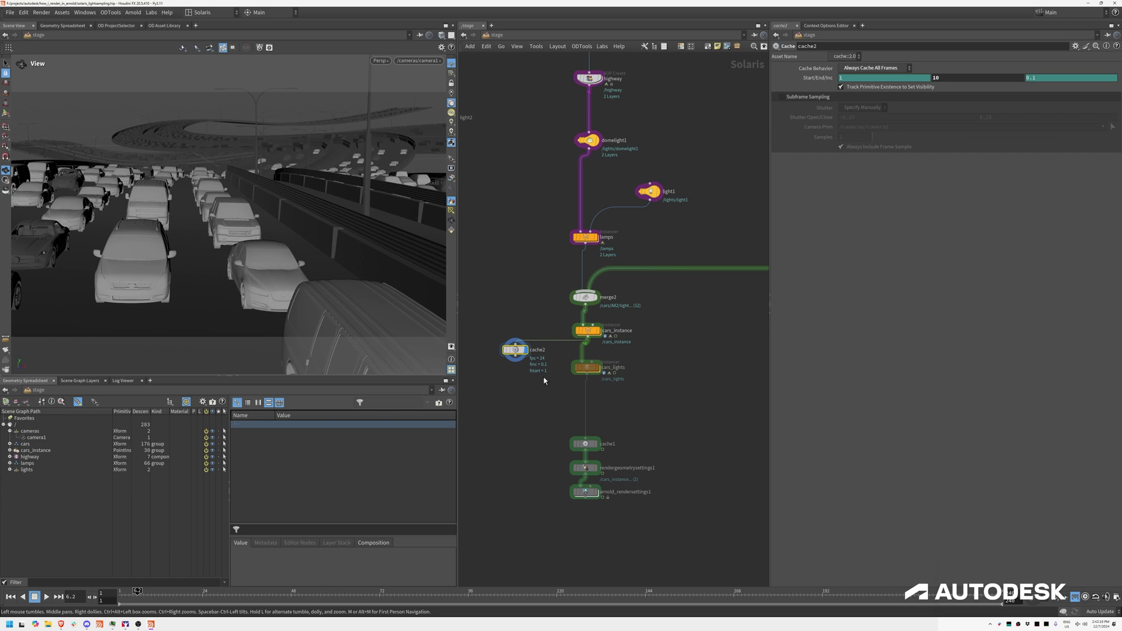
middle_click_drag(625, 397, 641, 251)
scroll(540, 304, "up", 3)
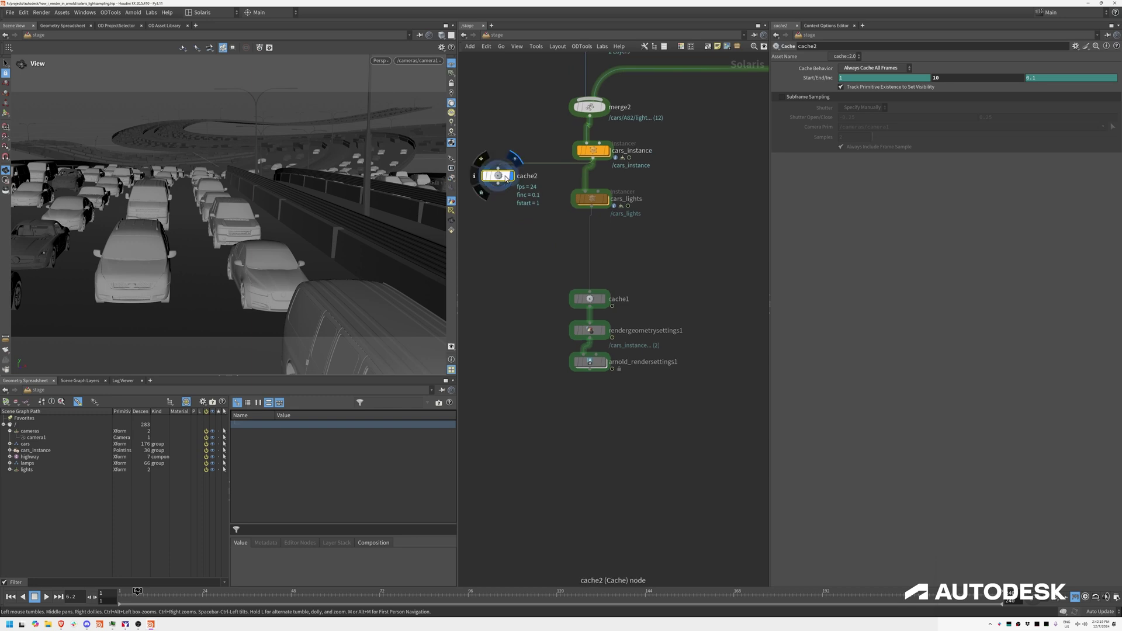
left_click_drag(506, 178, 496, 279)
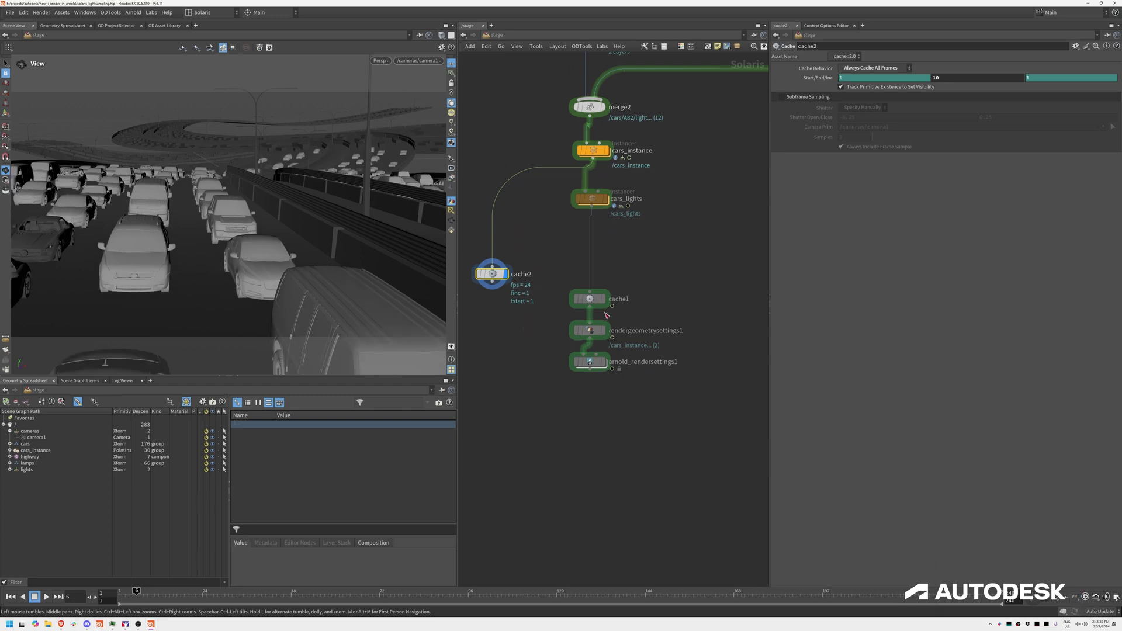
Display cache1 and set Deform Keys on rendergeometrysettings1 to 8, matching cache1's subframe Samples.
mouse_move(600, 305)
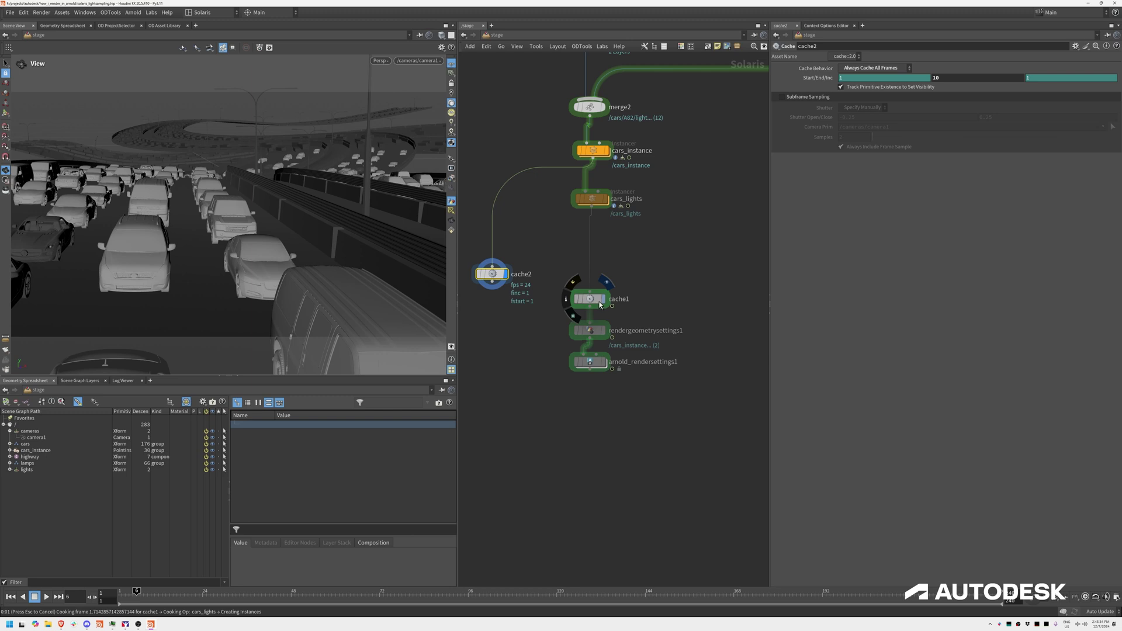
left_click(598, 302)
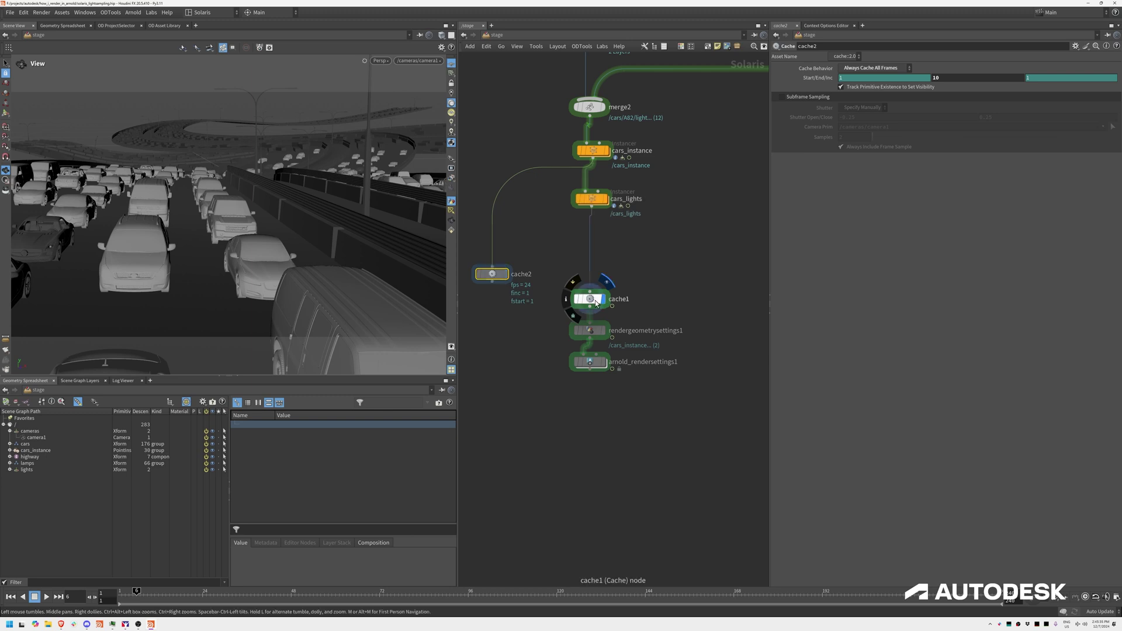
left_click(592, 331)
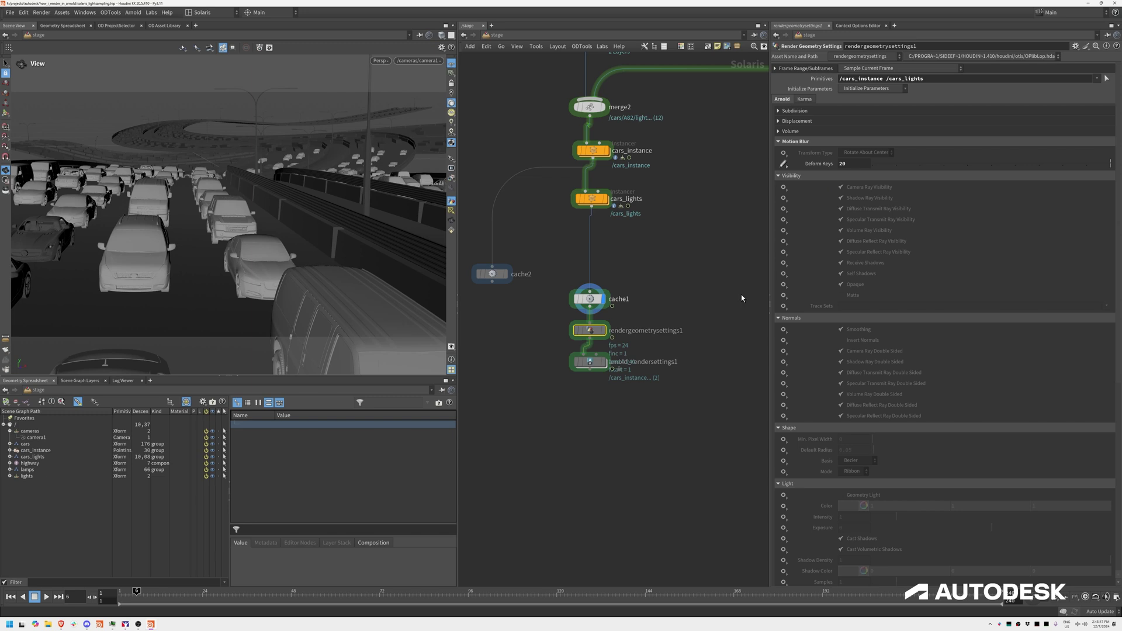
left_click(860, 165)
left_click(590, 299)
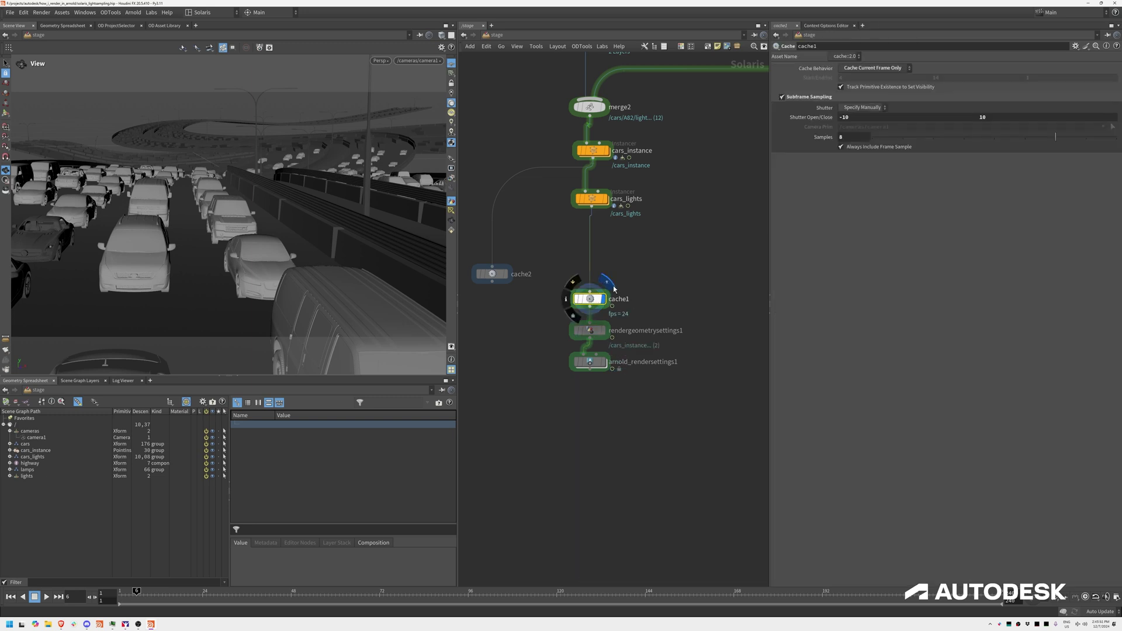
left_click(858, 138)
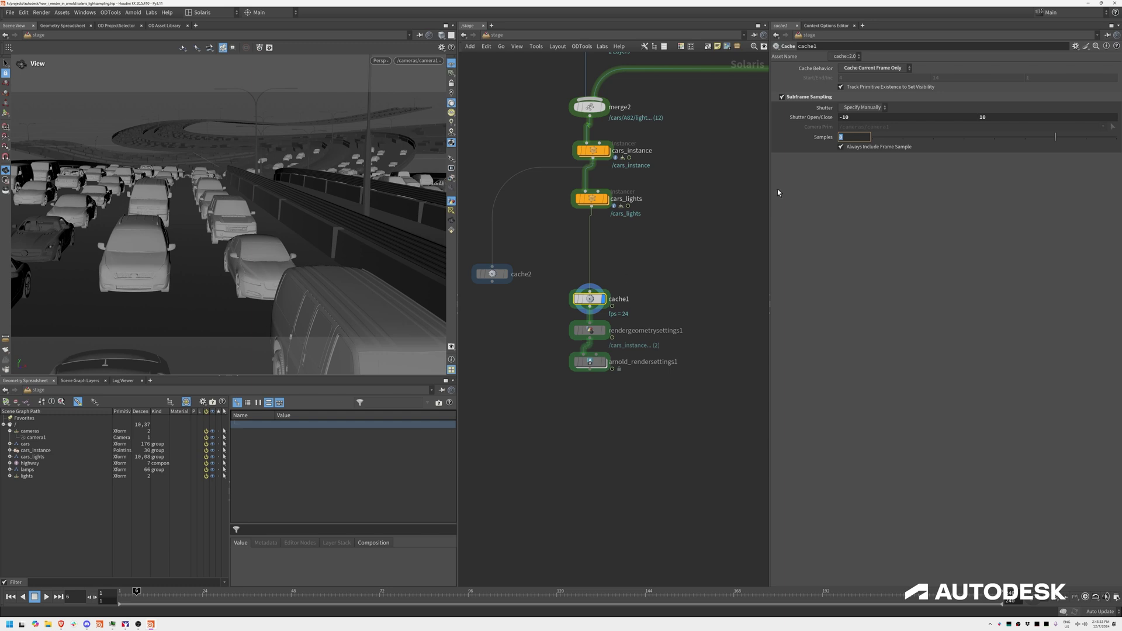
left_click(590, 331)
left_click(856, 164)
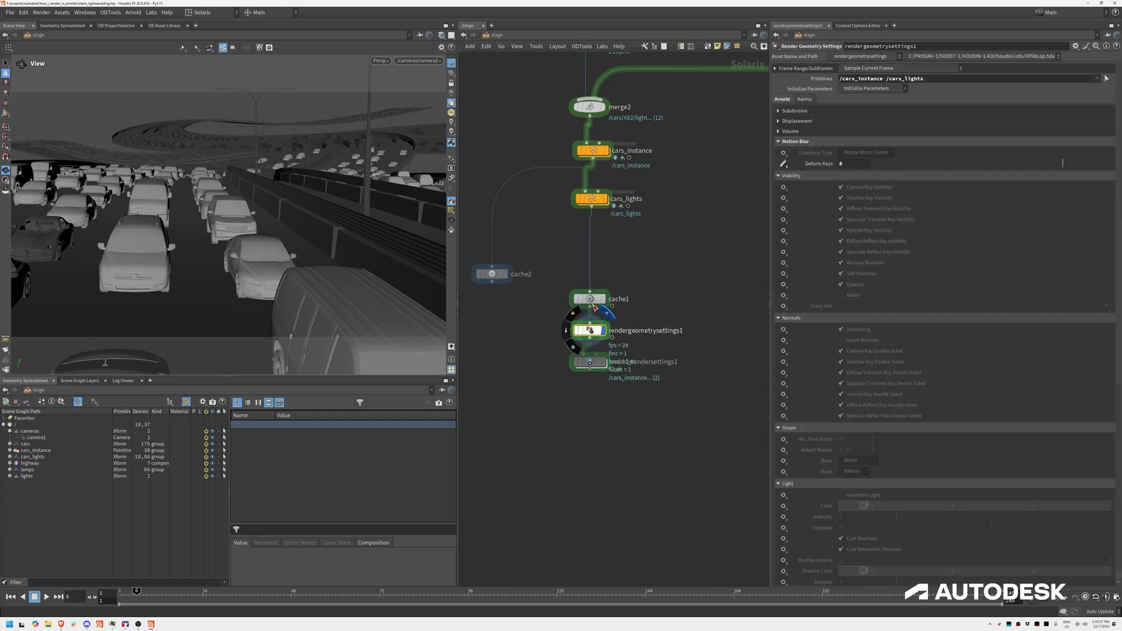
Check cache1's Shutter Open/Close values, display arnold_rendersettings1 and bring up its Light Samples setting.
left_click(595, 301)
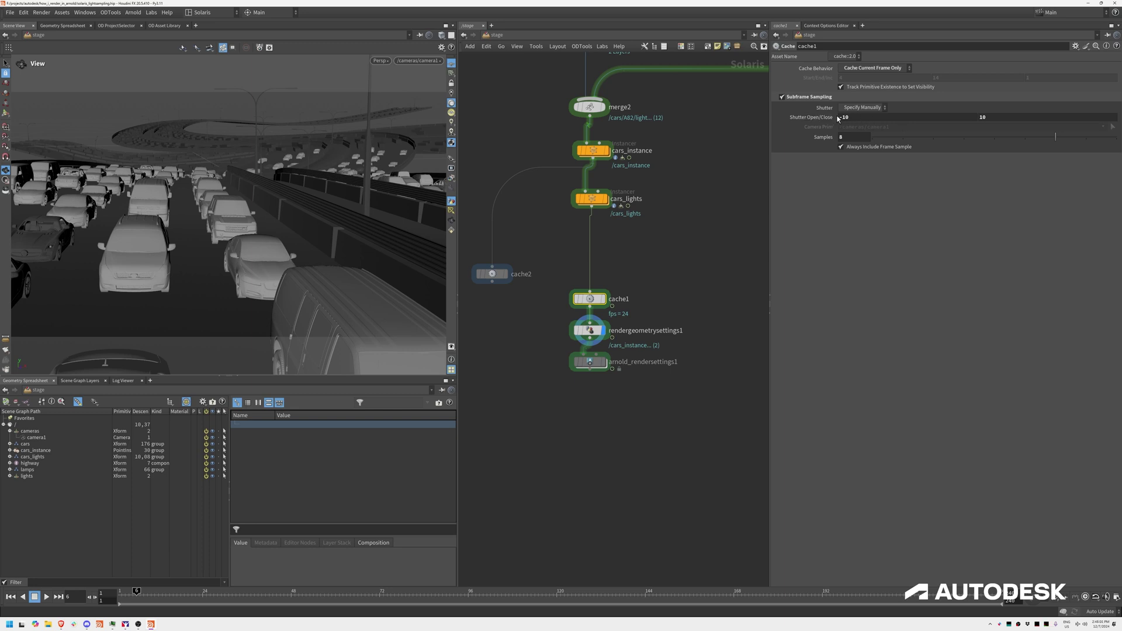
left_click(841, 118)
type("-")
left_click(604, 362)
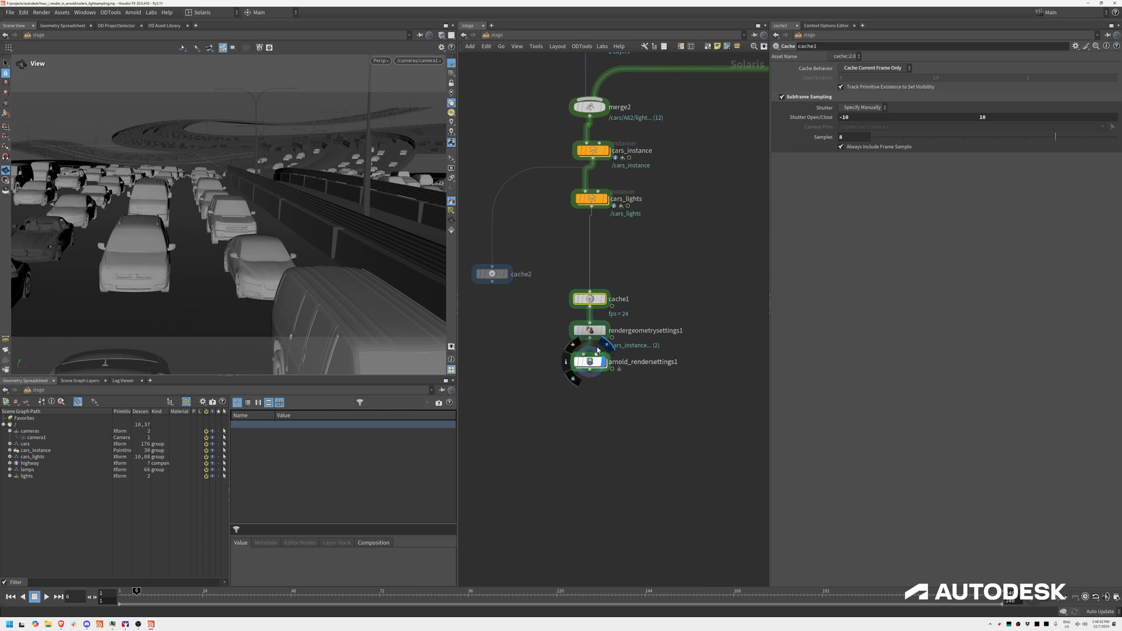
left_click(592, 359)
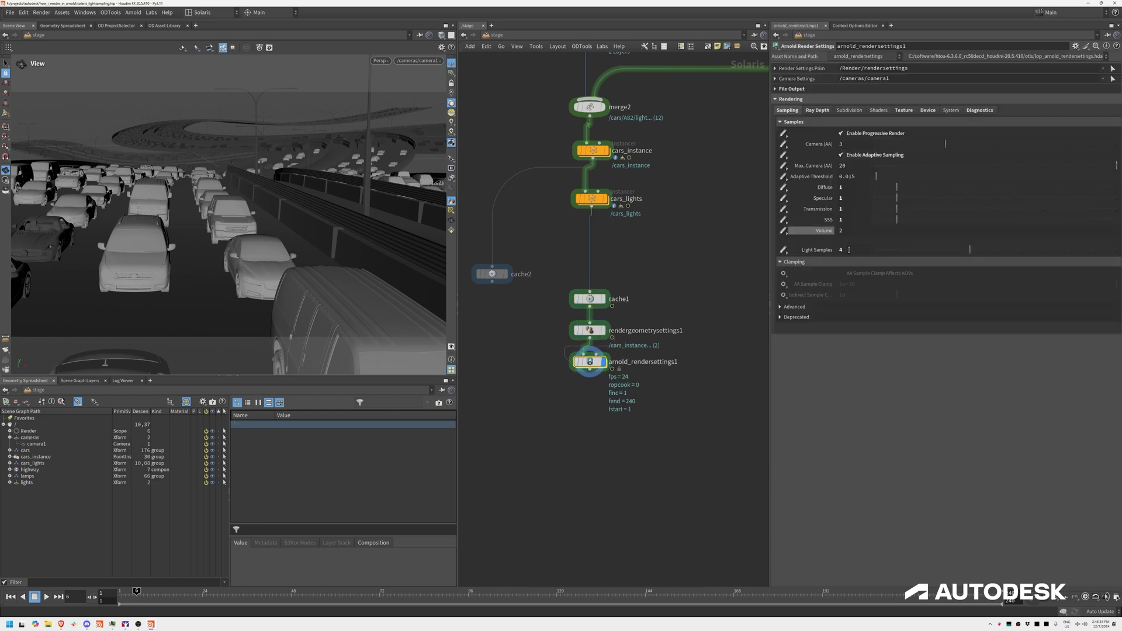
left_click(849, 250)
Move usdrender_rop1 over to the highway network and connect it below arnold_rendersettings1.
middle_click_drag(663, 419, 666, 401)
middle_click_drag(667, 401, 672, 396)
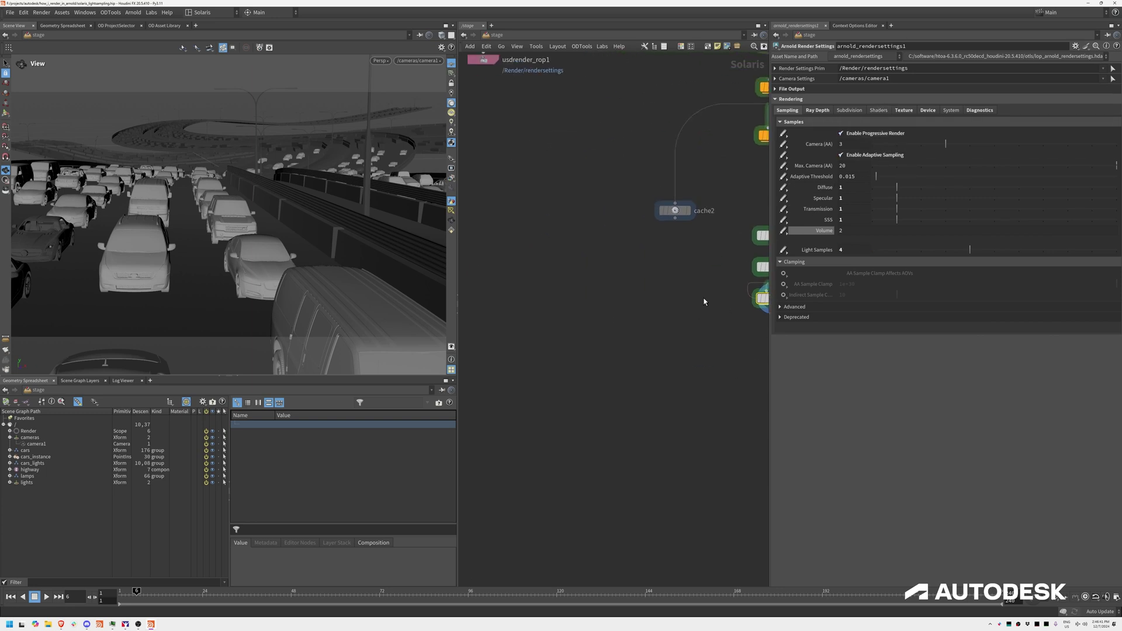
middle_click_drag(572, 243, 641, 340)
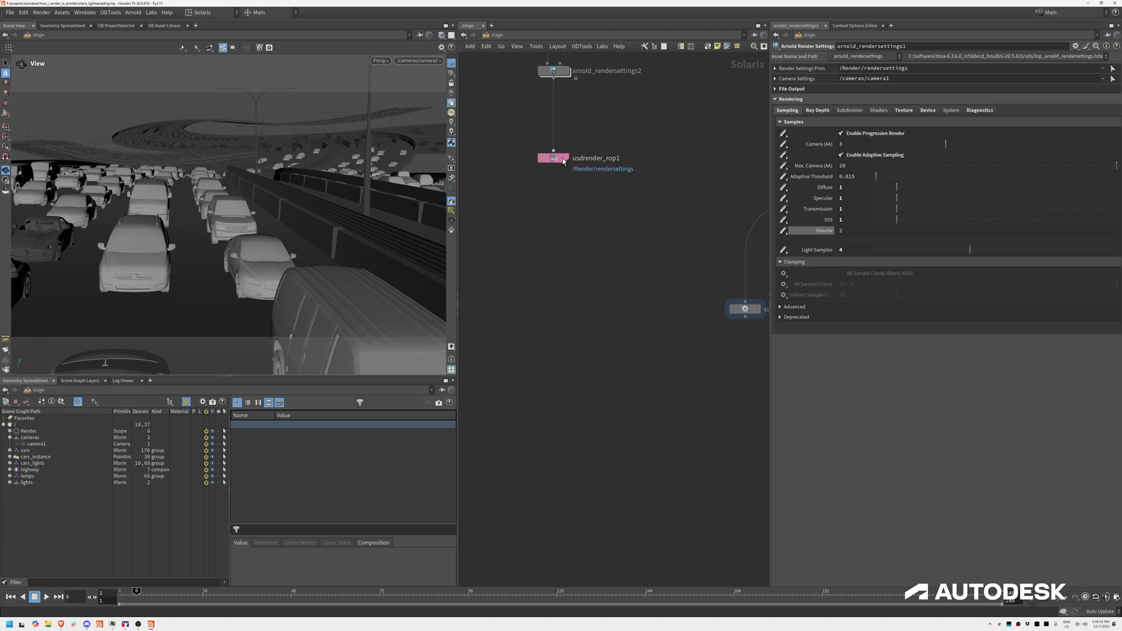
left_click_drag(549, 162, 661, 487)
middle_click_drag(660, 374, 471, 270)
left_click_drag(476, 380, 641, 376)
left_click_drag(651, 323, 641, 369)
left_click_drag(641, 375, 648, 353)
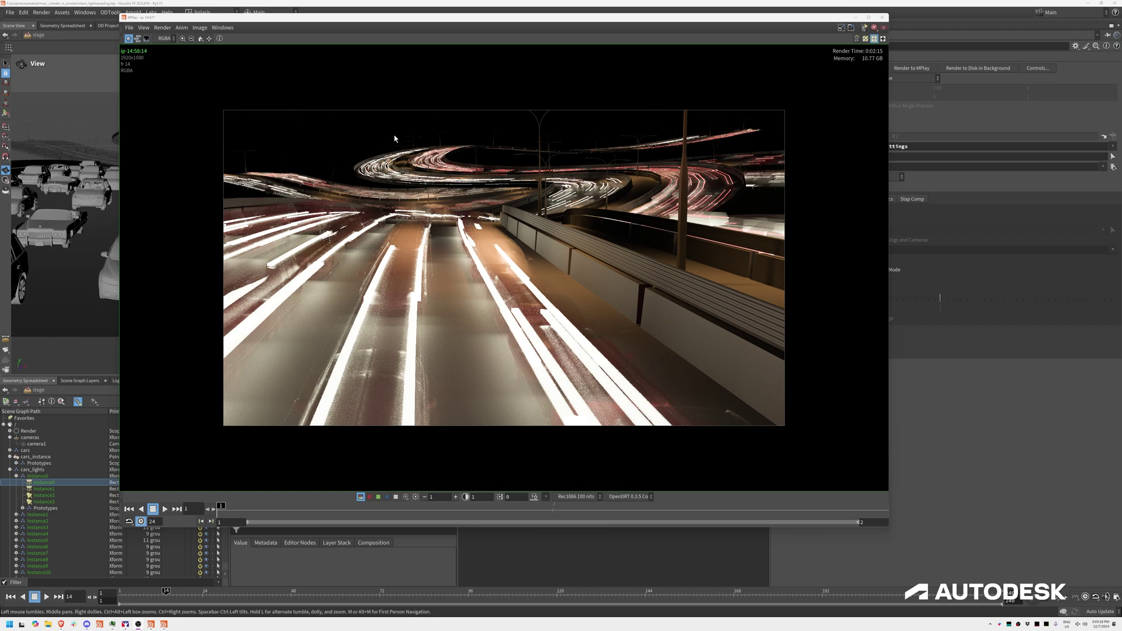
Reposition the MPlay window clear of the scene graph and flip between the two highway renders to compare noise and render time.
left_click_drag(391, 19, 504, 32)
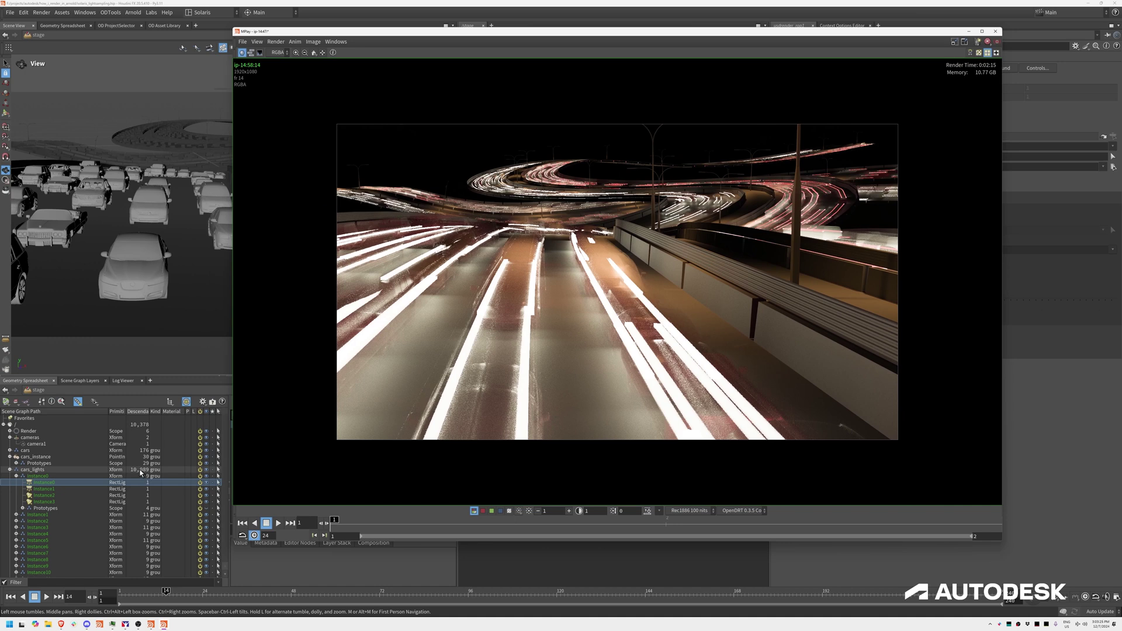
left_click_drag(671, 31, 604, 67)
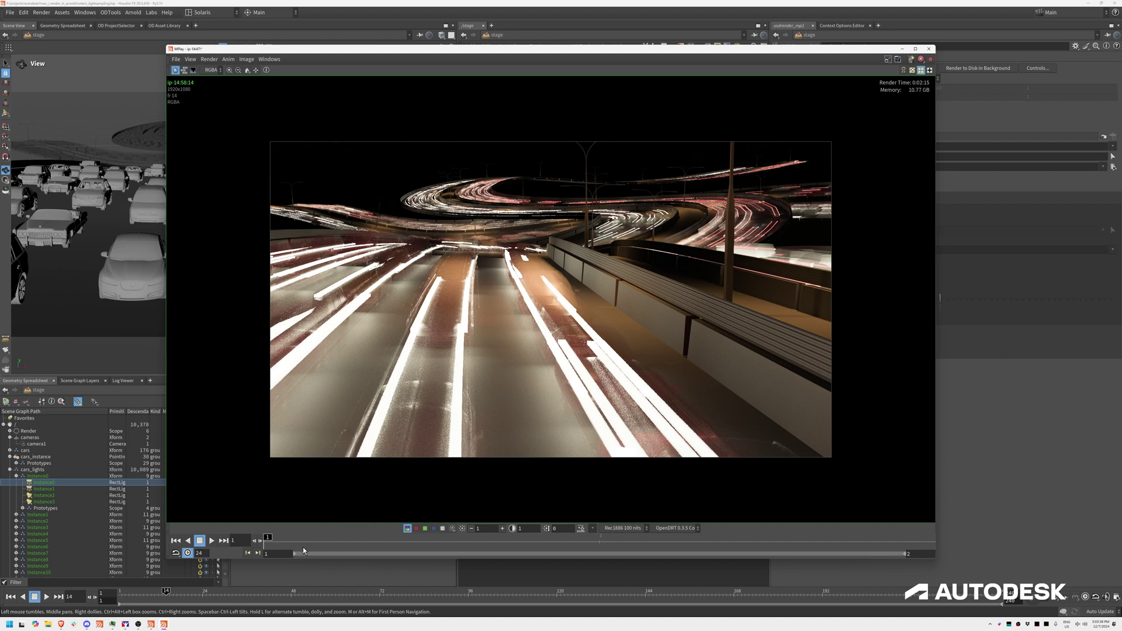
left_click_drag(294, 542, 630, 542)
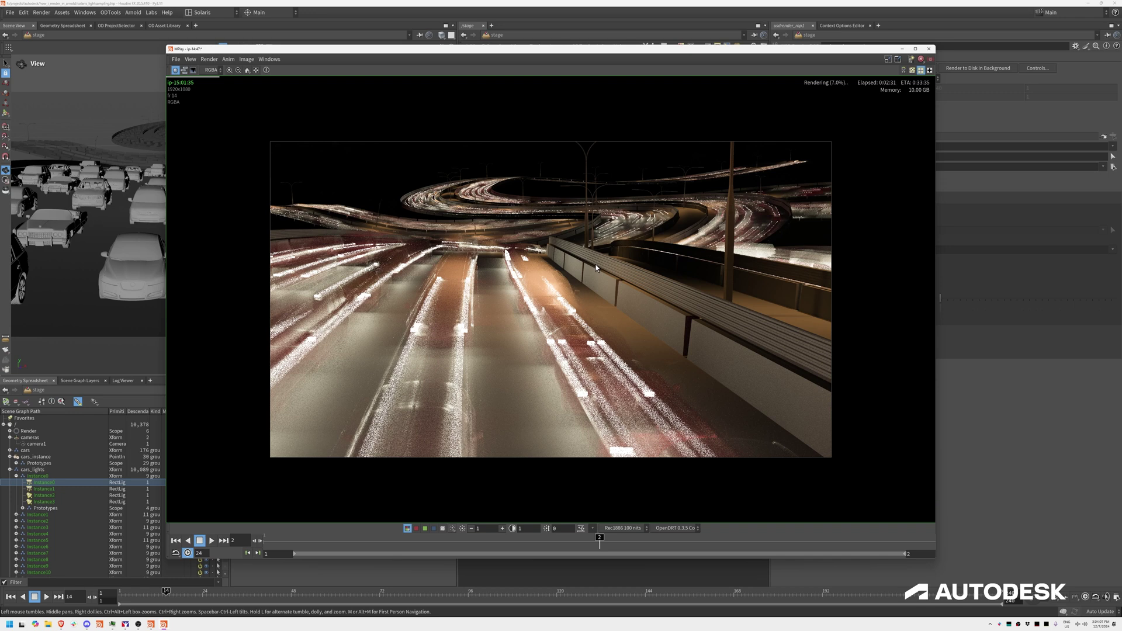
left_click(581, 541)
left_click_drag(352, 531, 523, 499)
left_click(324, 538)
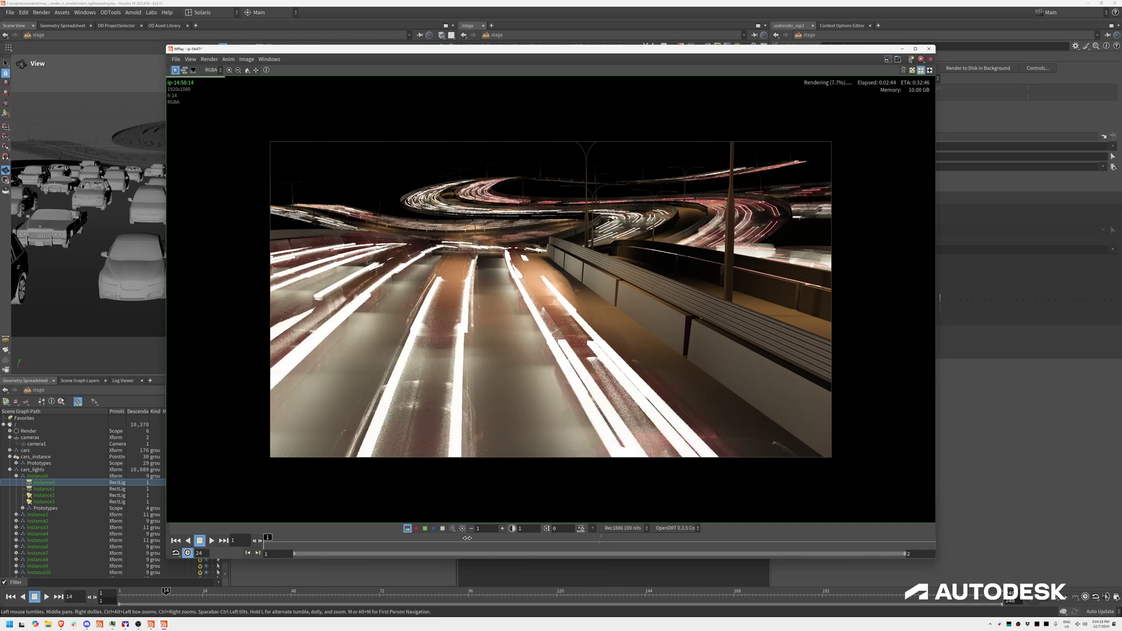